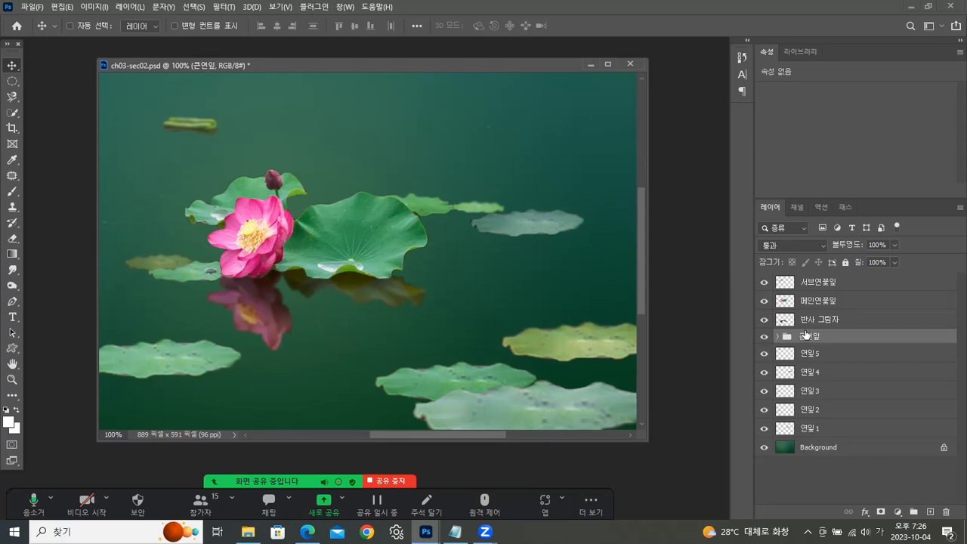
- Mark the 메인연꽃잎 layer with the red colour label
left_click(814, 302)
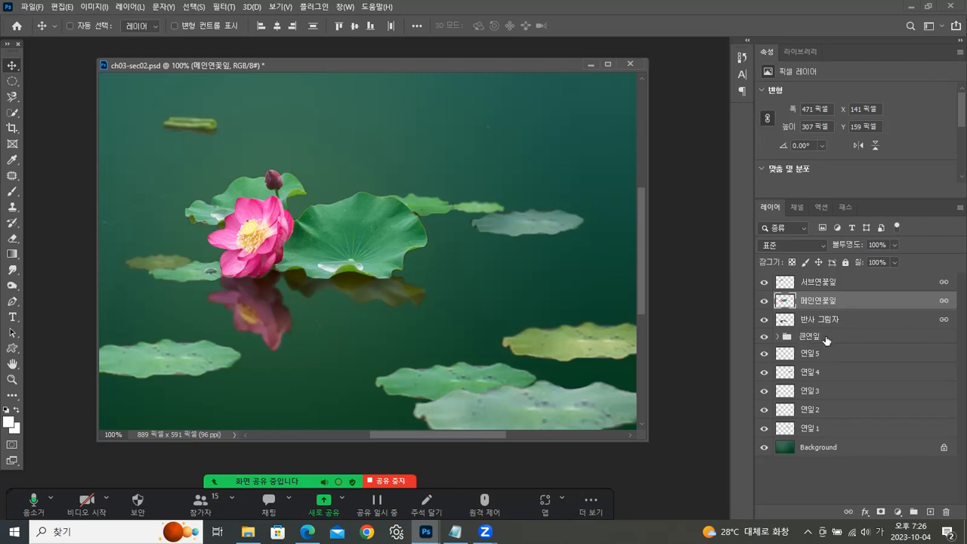
left_click(827, 338)
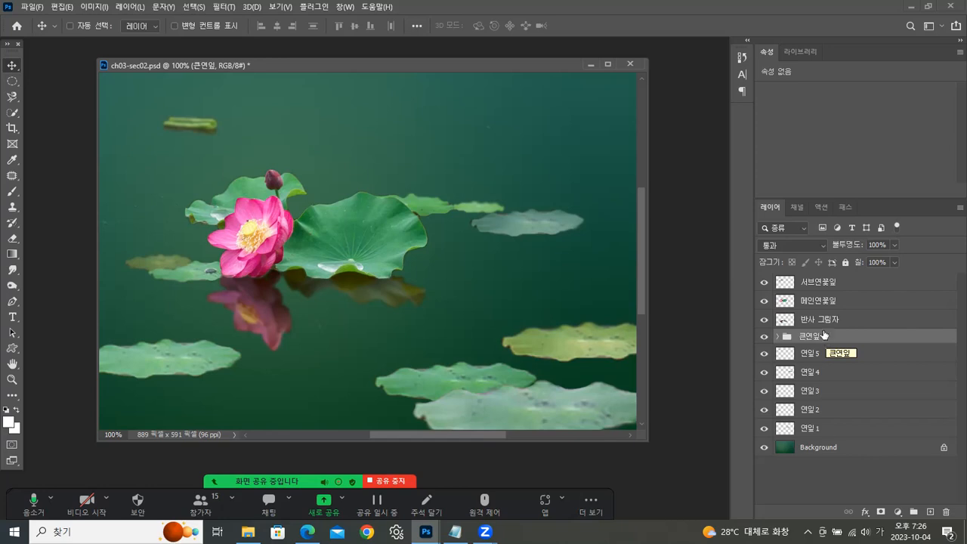
left_click_drag(448, 67, 451, 69)
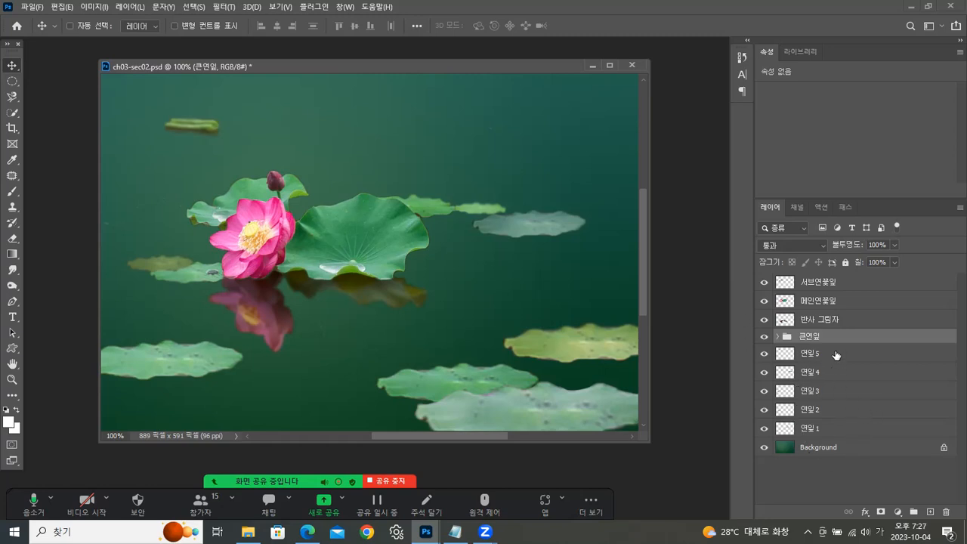
left_click(819, 303)
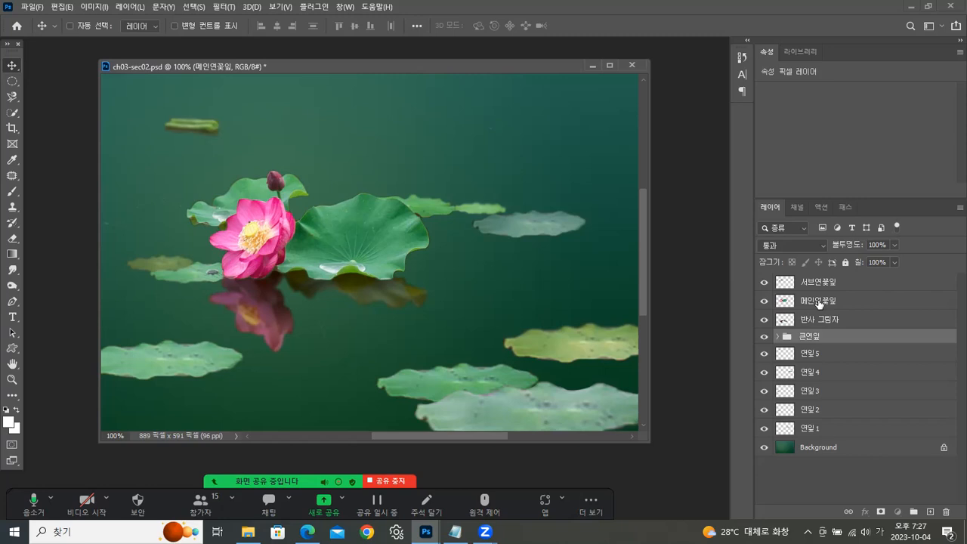
right_click(820, 302)
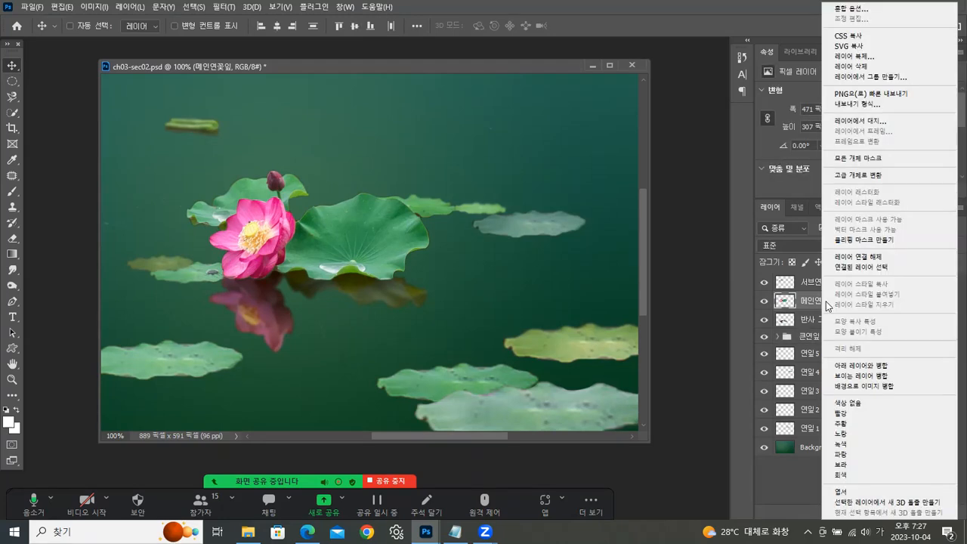
left_click(844, 414)
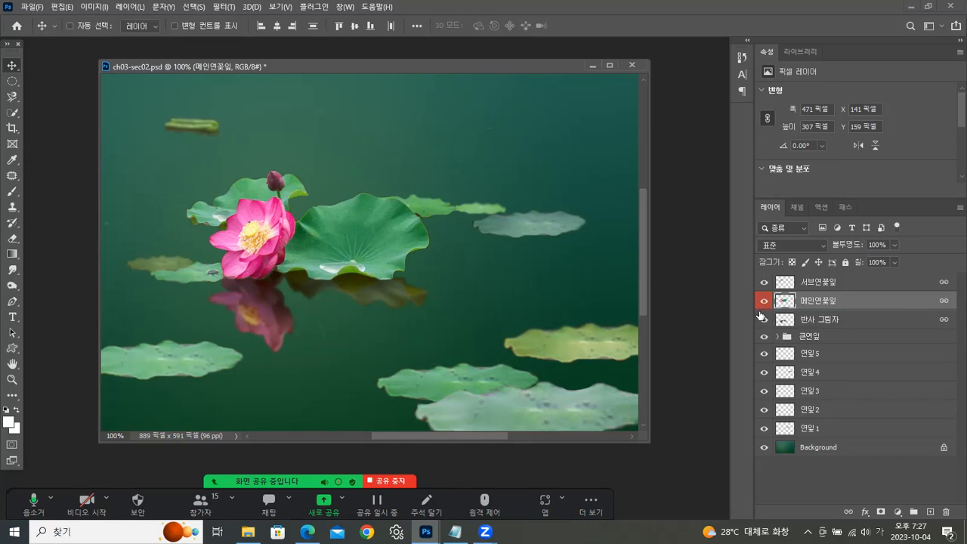
- Move the layers 큰연잎 6 to 큰연잎 9 out of the 큰연잎 group and delete the emptied group
left_click(839, 337)
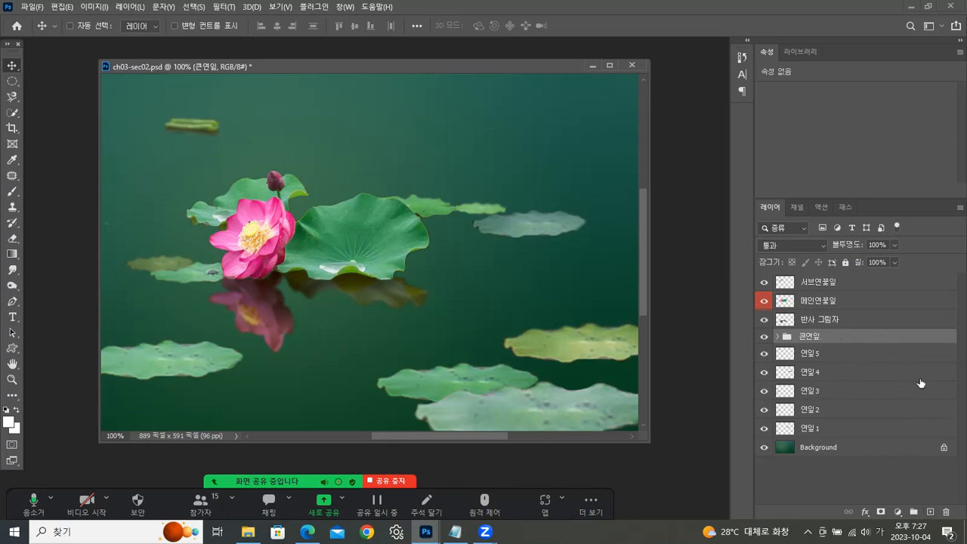
left_click(764, 337)
left_click(764, 337)
left_click(778, 337)
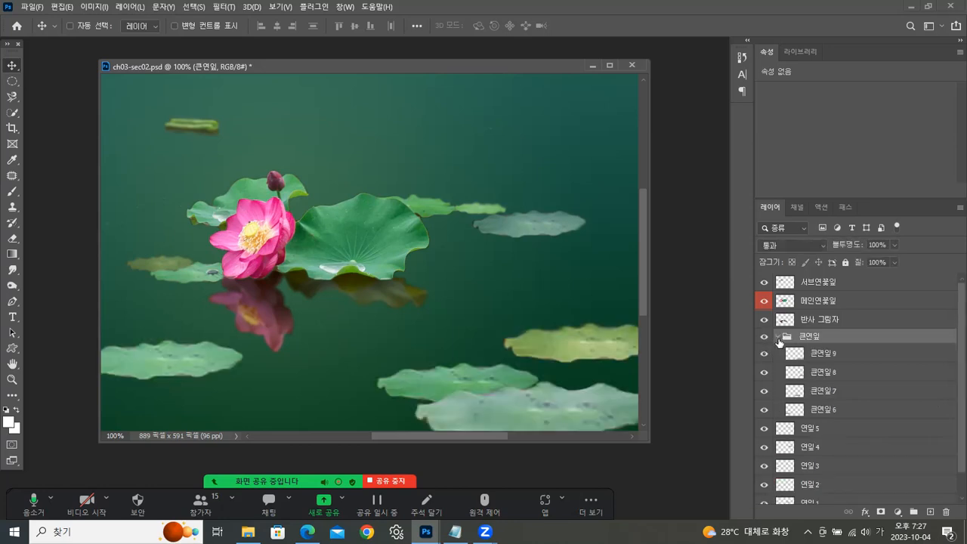
left_click(828, 353)
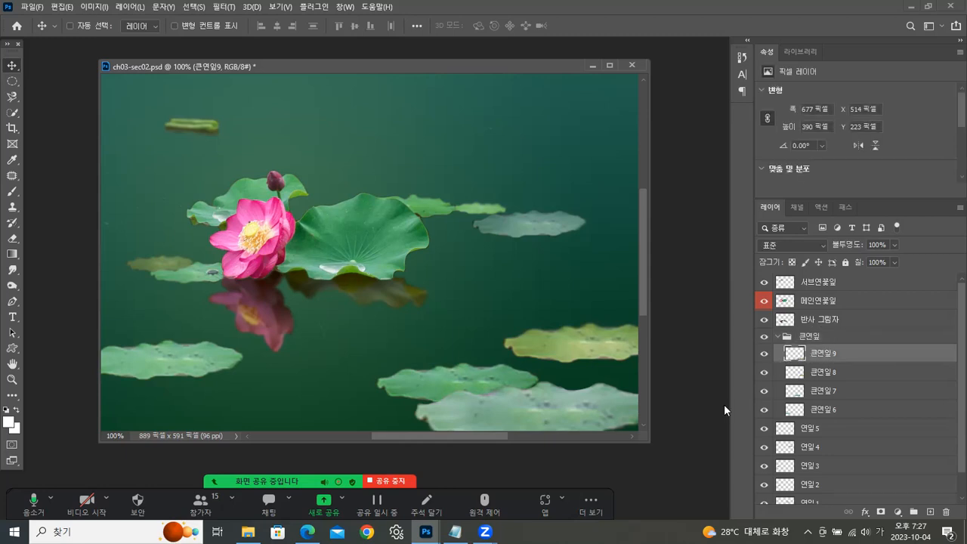
left_click(851, 409, "shift")
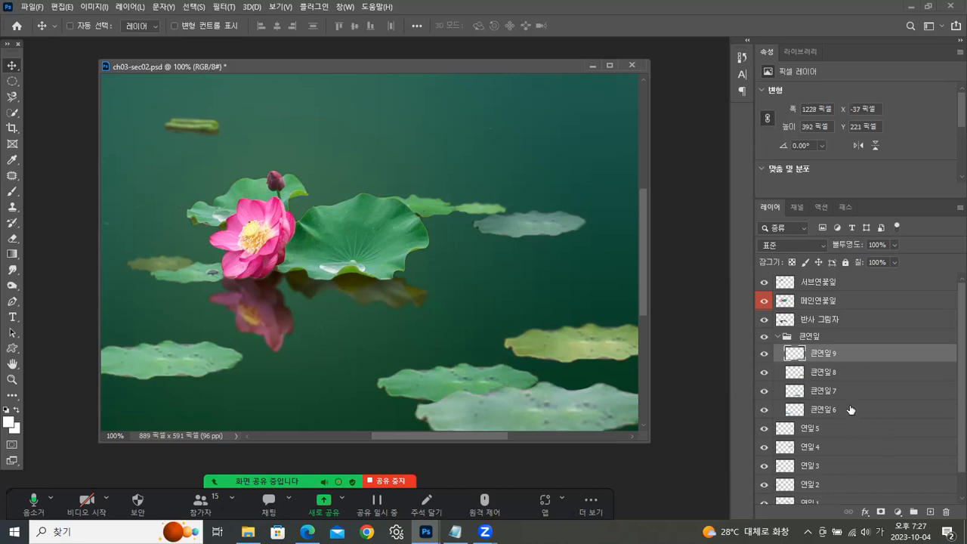
left_click_drag(829, 355, 835, 333)
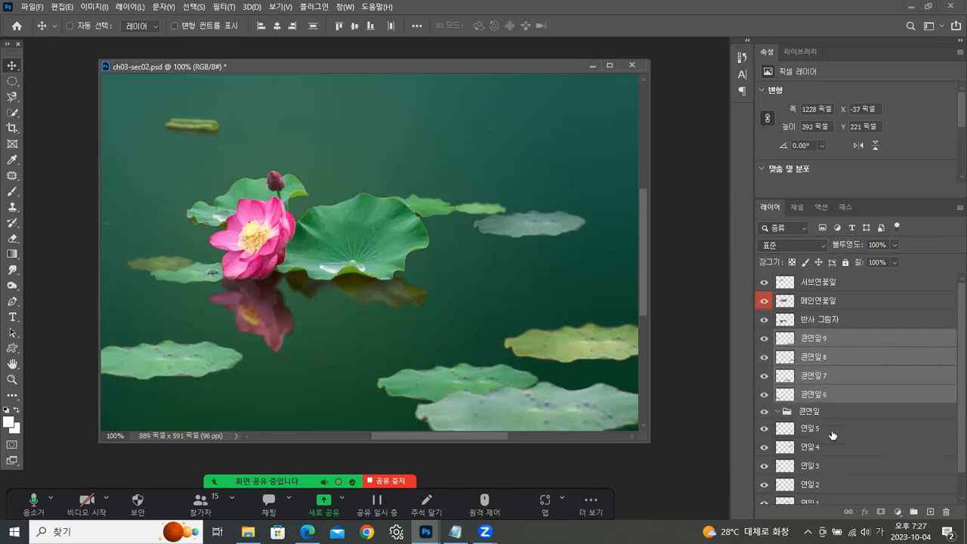
left_click_drag(832, 420, 949, 513)
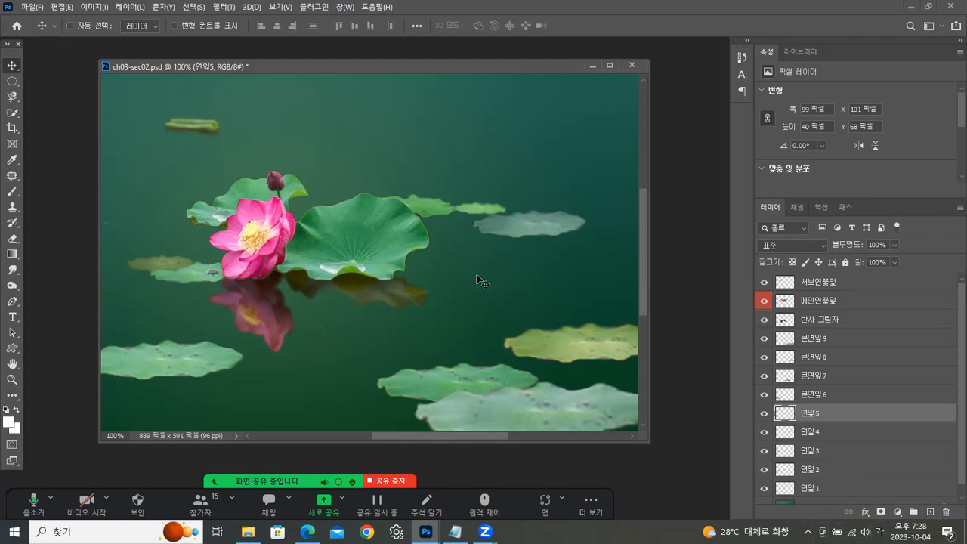
- Close ch03-sec02.psd without saving the changes
left_click_drag(330, 62, 316, 60)
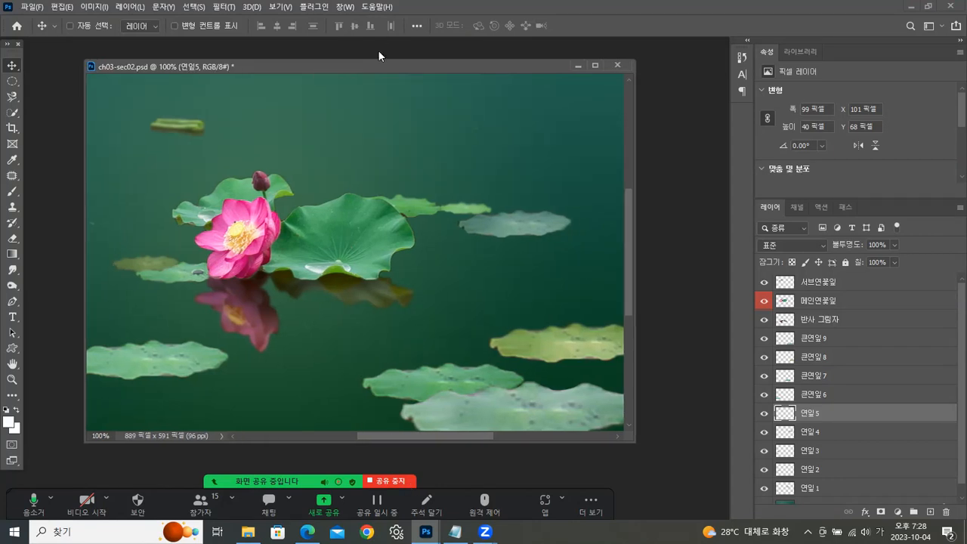
left_click(617, 67)
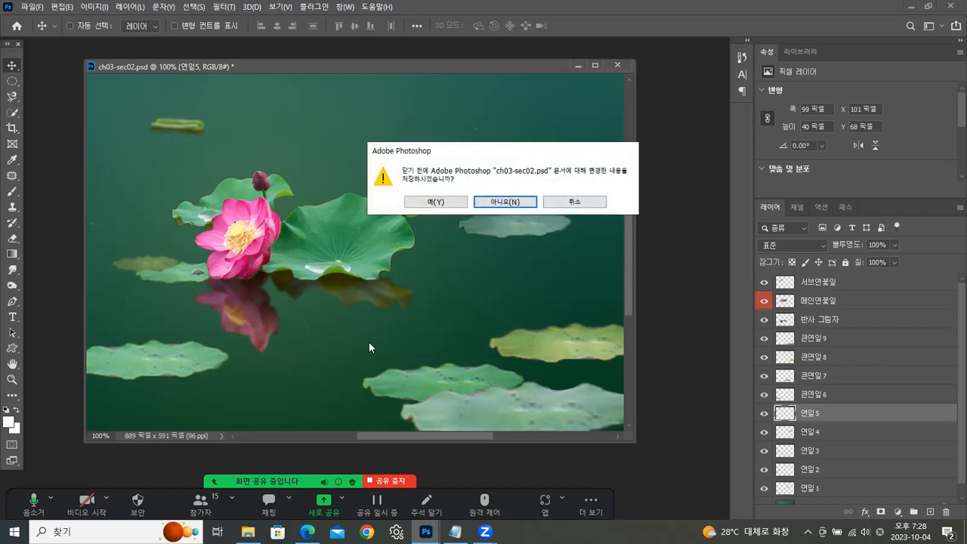
left_click(495, 203)
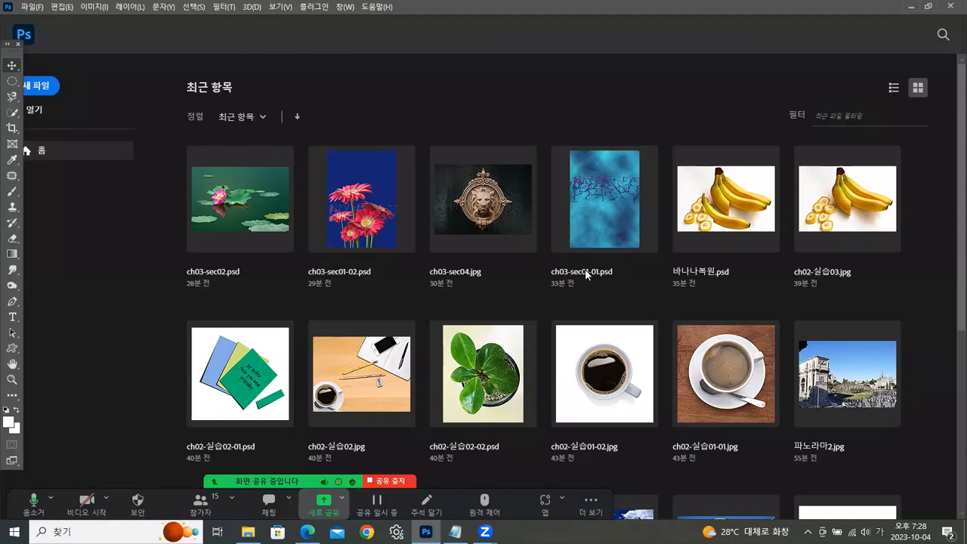
- Open ch03-sec03.psd from the file explorer and detach it into a floating document window
key("alt+Tab")
double_click(678, 210)
left_click_drag(678, 214, 147, 265)
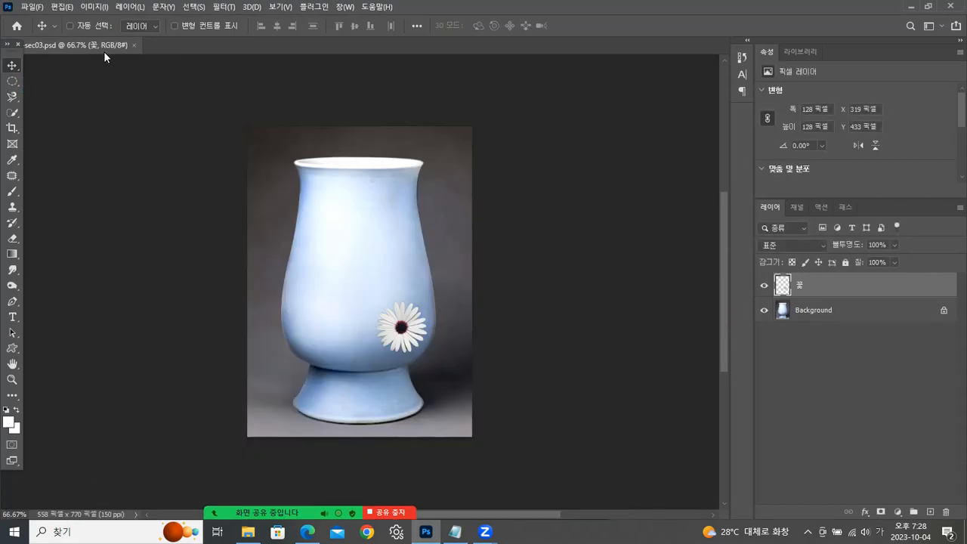
left_click_drag(105, 43, 362, 67)
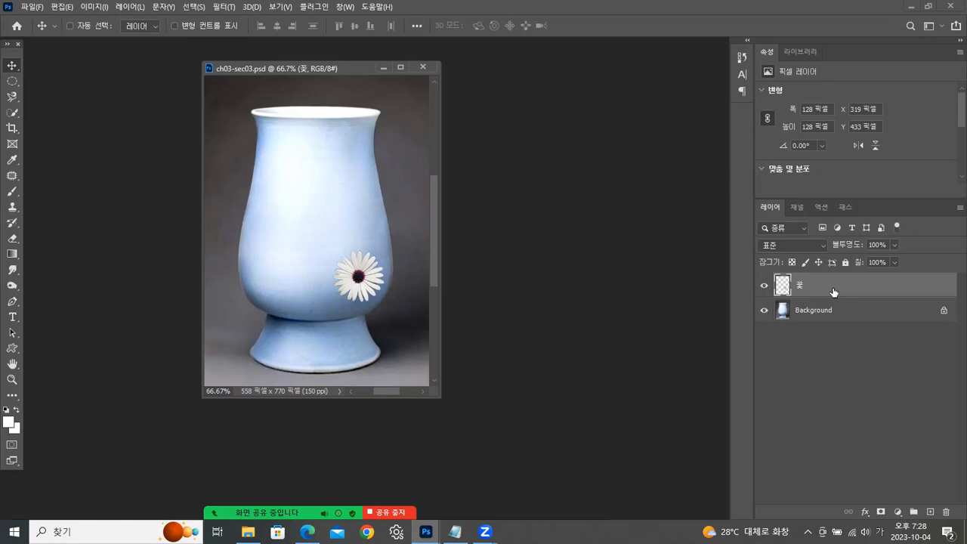
- Duplicate the flower layer five times, spreading the copies over the vase and across its edges
key("ctrl+j")
left_click_drag(360, 278, 398, 160)
key("ctrl+j")
key("ctrl+j")
key("ctrl+j")
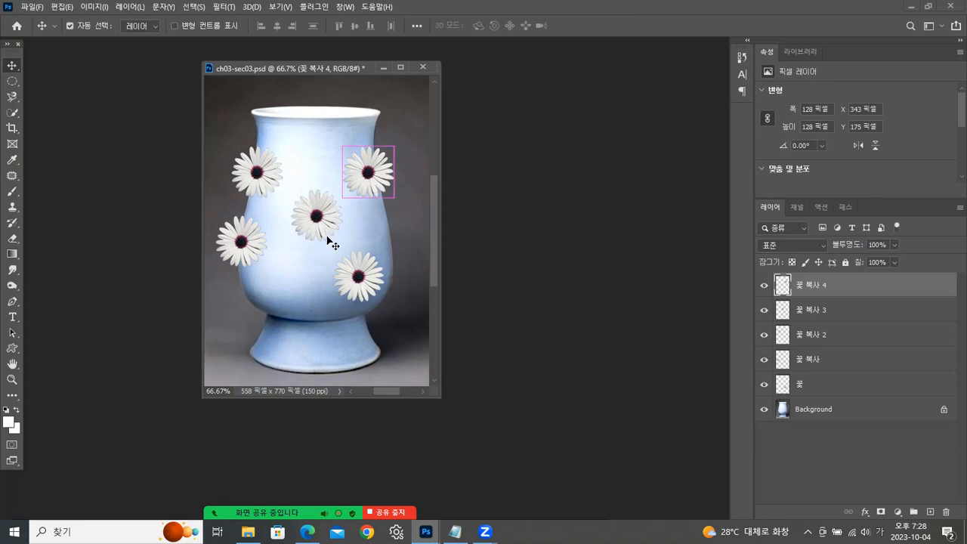
key("ctrl+j")
left_click_drag(367, 189, 269, 318)
- Rearrange the flowers more evenly on the vase and place one more copy over its right edge
left_click_drag(360, 282, 349, 288)
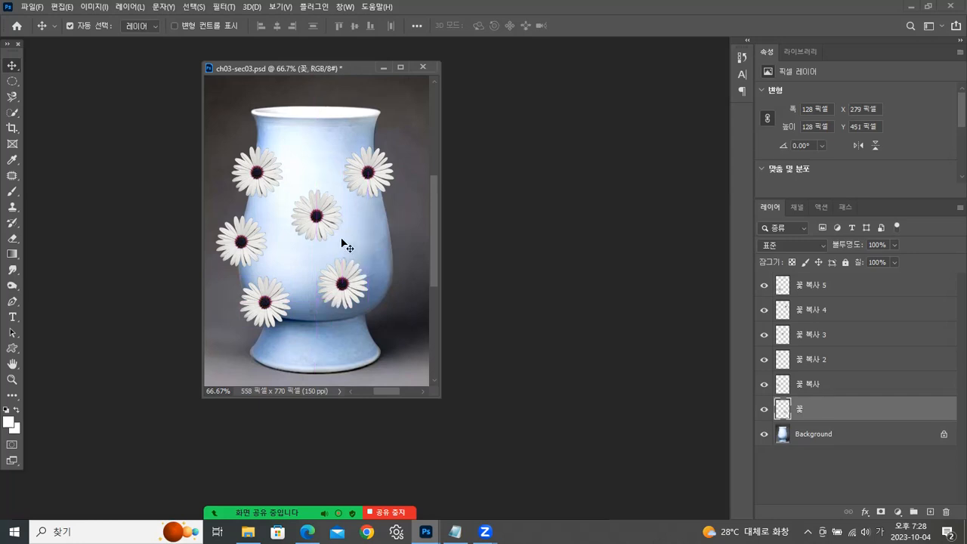
left_click_drag(370, 183, 372, 190)
left_click_drag(320, 219, 377, 237)
key("ctrl+j")
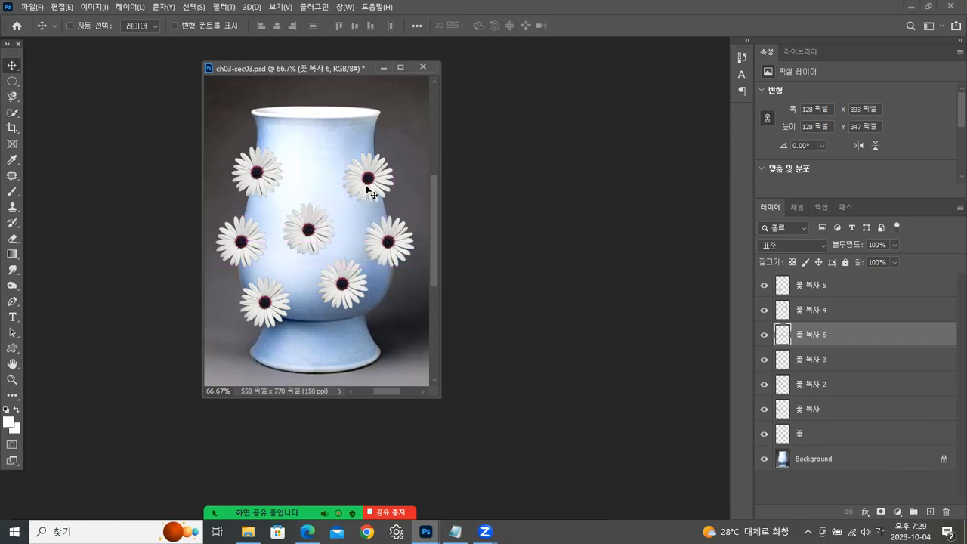
left_click_drag(370, 183, 369, 163)
left_click_drag(310, 229, 314, 212)
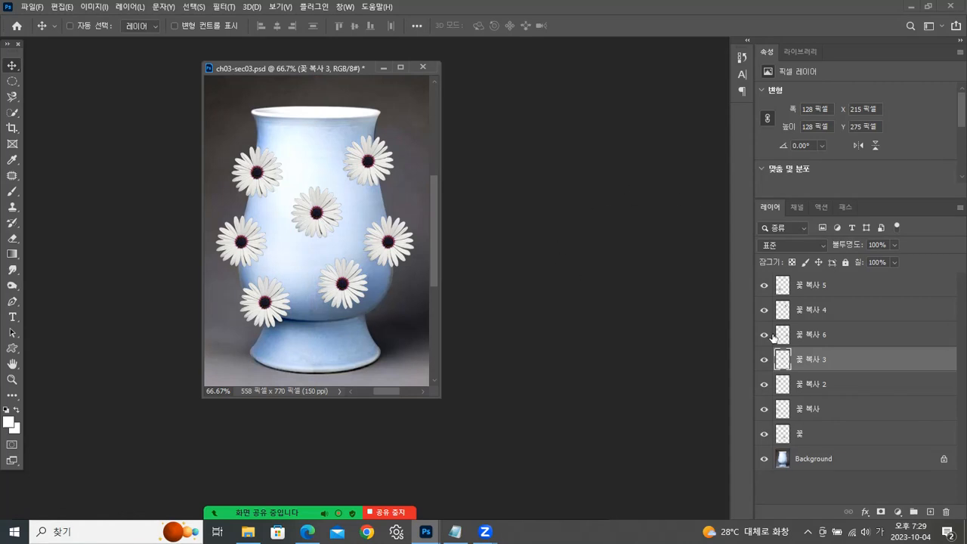
- Merge all seven flower layers into one layer, leaving out the Background
left_click(858, 288)
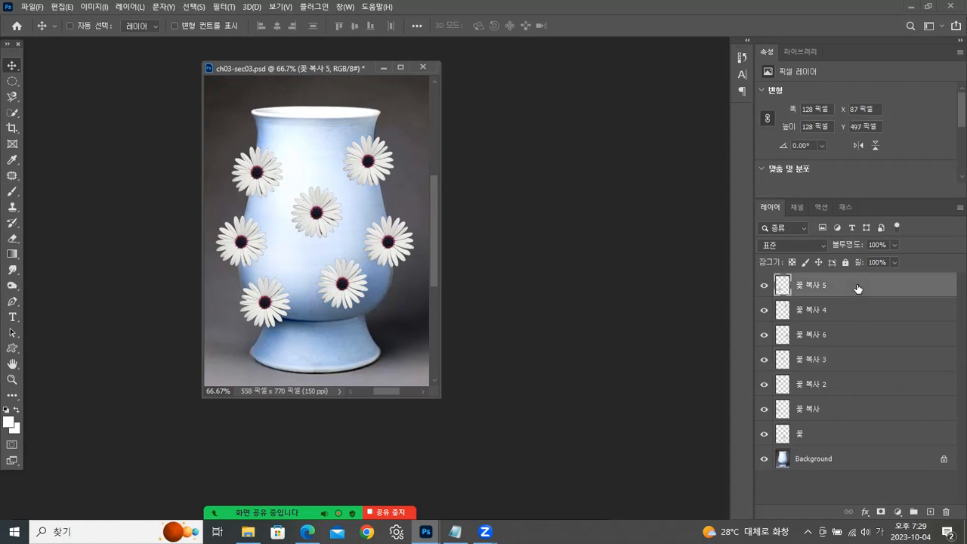
left_click(838, 437, "shift")
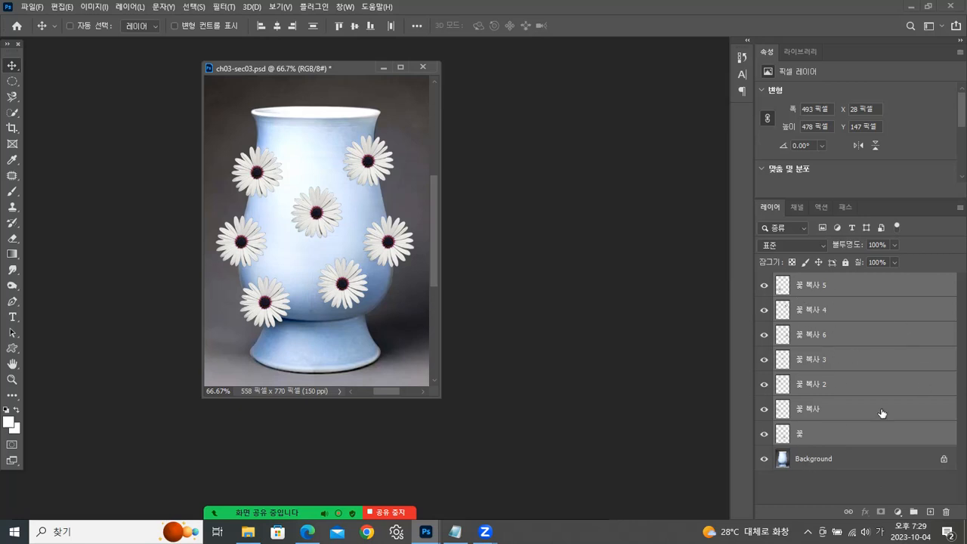
left_click(959, 208)
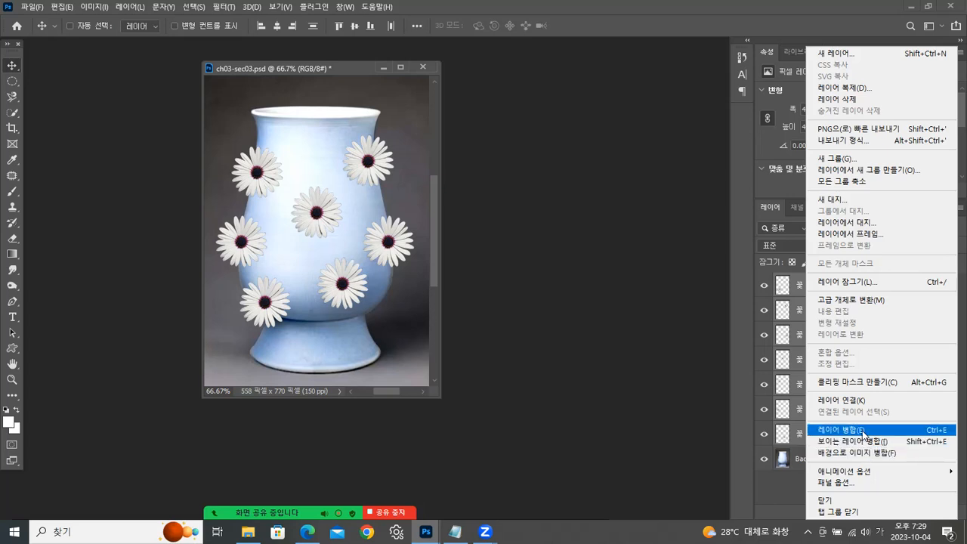
left_click(862, 431)
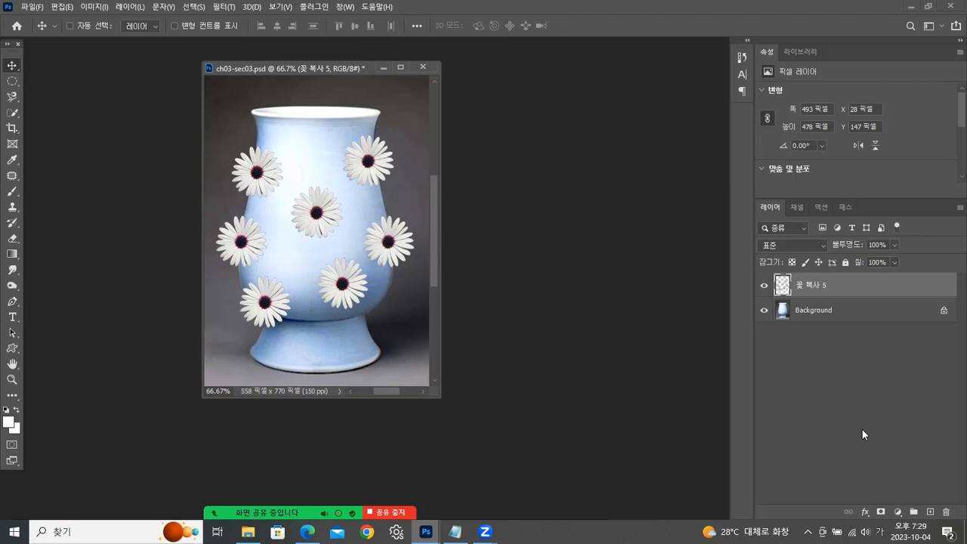
- Hide the merged flower layer and select the backdrop around the vase on the Background layer with the Quick Selection tool
left_click(765, 287)
left_click(765, 287)
left_click(764, 288)
left_click(829, 318)
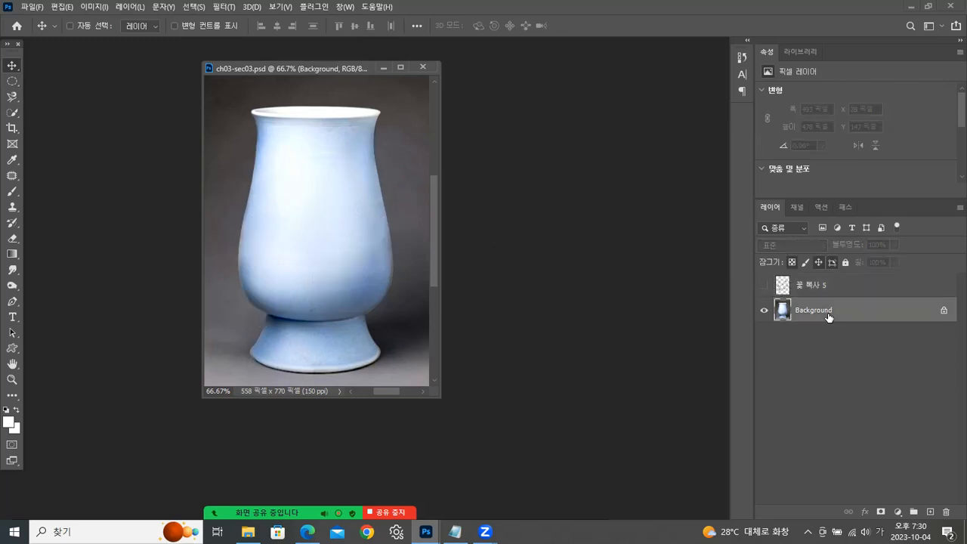
left_click(13, 113)
mouse_move(230, 127)
left_mouse_down()
mouse_move(220, 194)
mouse_move(215, 185)
mouse_move(241, 290)
mouse_move(214, 264)
mouse_move(223, 332)
mouse_move(326, 377)
mouse_move(304, 384)
mouse_move(405, 372)
mouse_move(422, 353)
mouse_move(407, 344)
mouse_move(412, 258)
left_mouse_up()
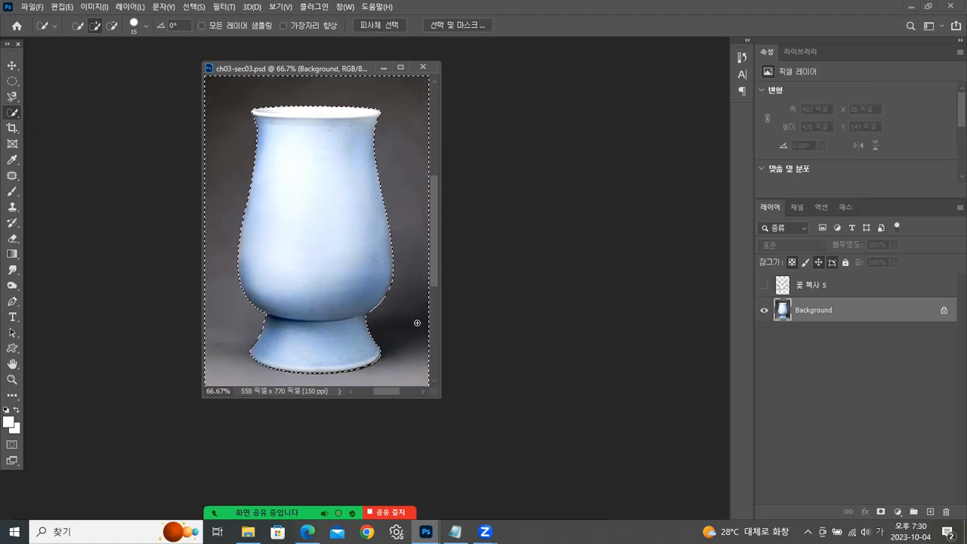
- Show the merged flower layer, delete the flower parts lying outside the vase, and clear the selection
left_click(886, 287)
left_click(763, 285)
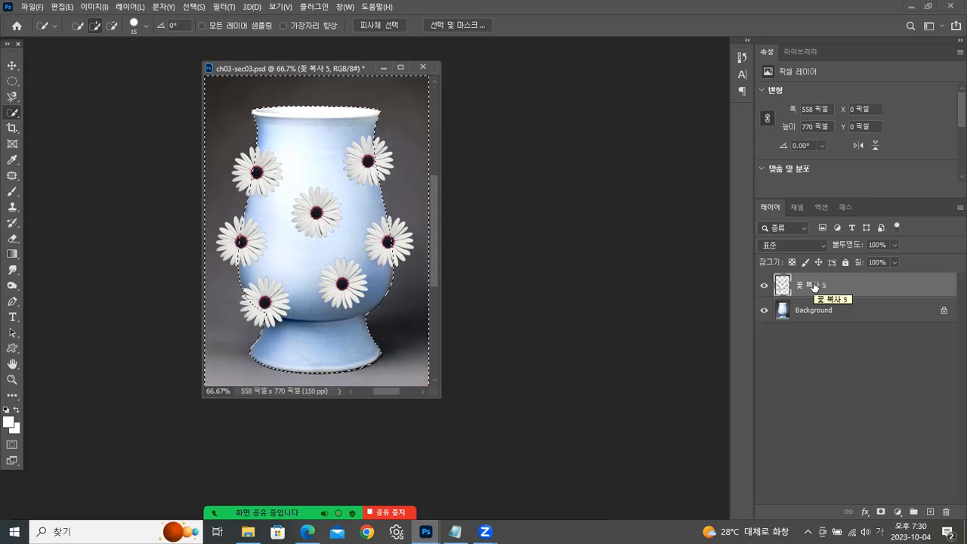
key("Delete")
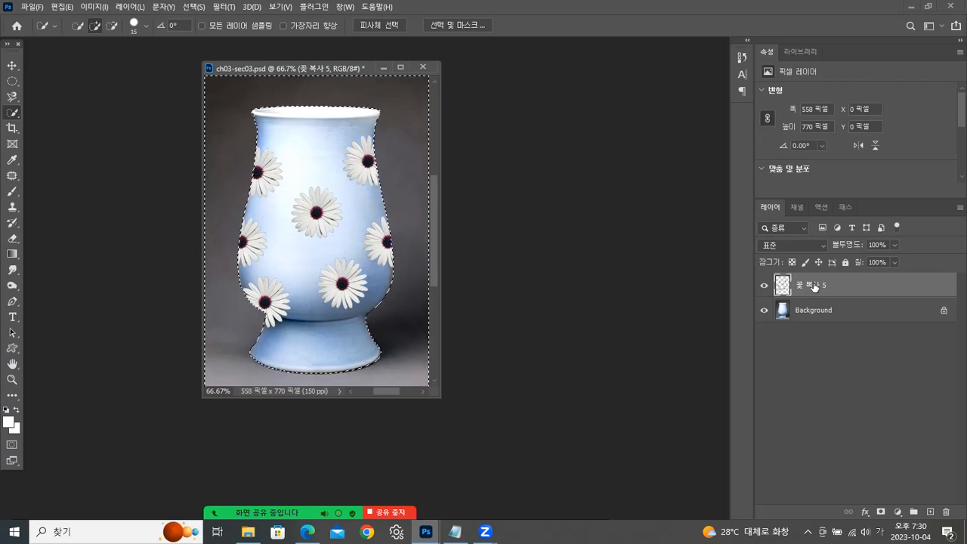
key("ctrl+d")
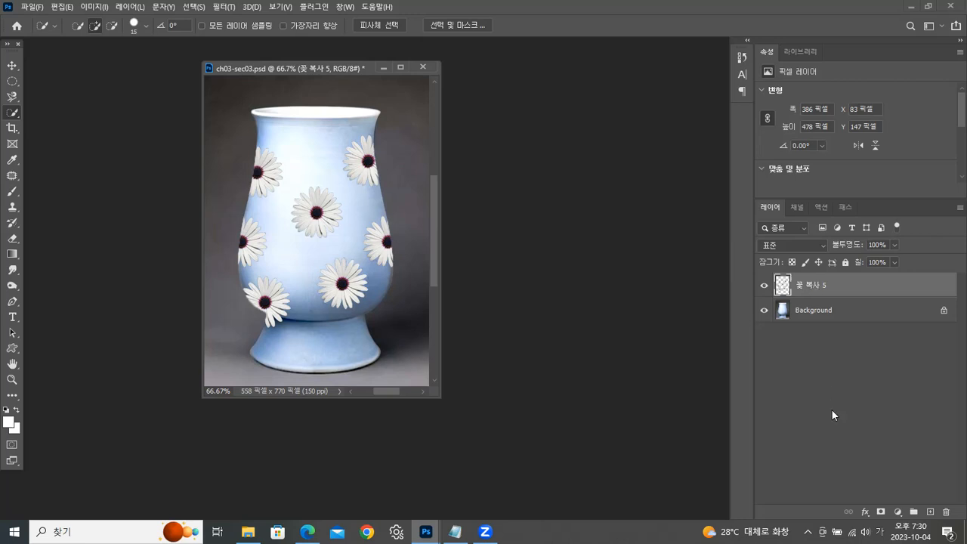
- Set the merged flower layer's blend mode to 곱하기 (Multiply)
left_click(11, 66)
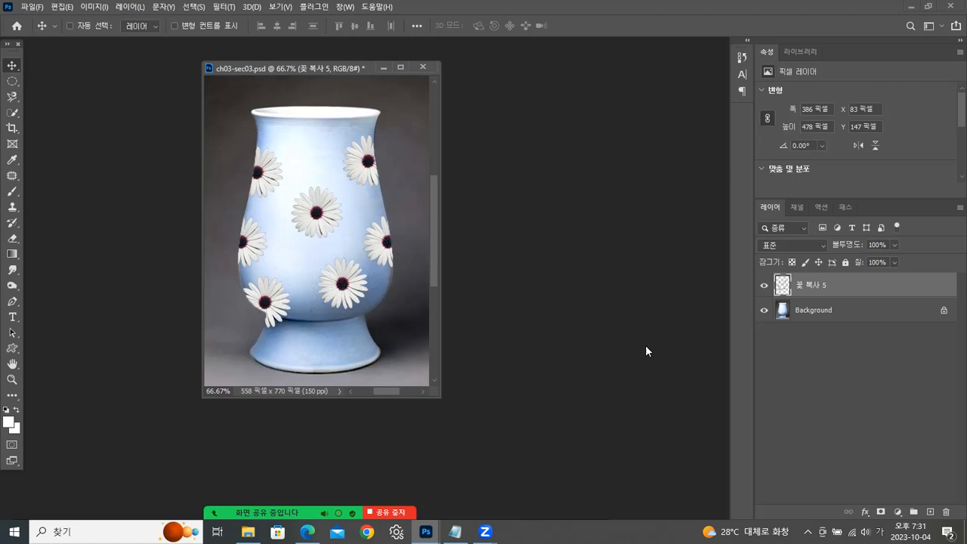
left_click(823, 246)
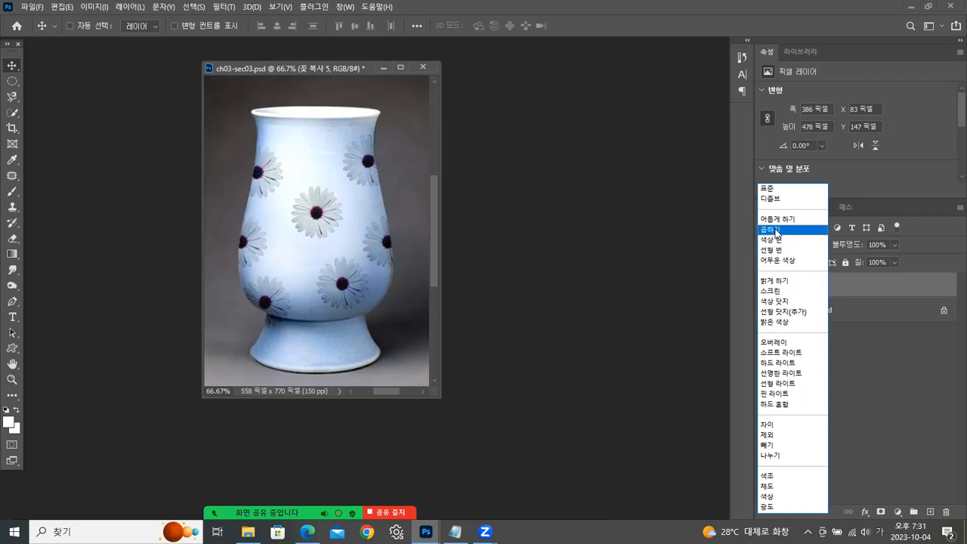
left_click(776, 230)
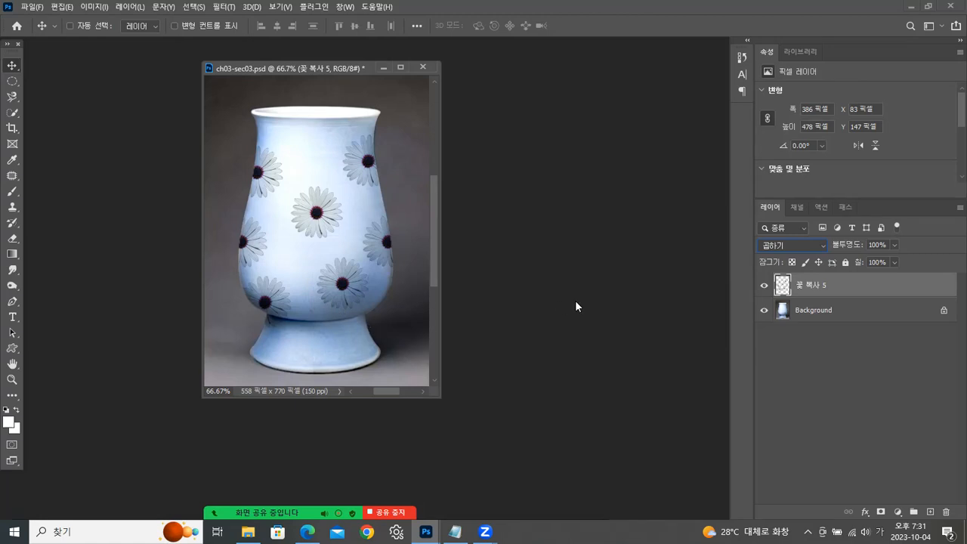
- Revert the document to its opening snapshot ch03-sec03.psd in the History
left_click(742, 57)
left_click_drag(687, 246, 688, 497)
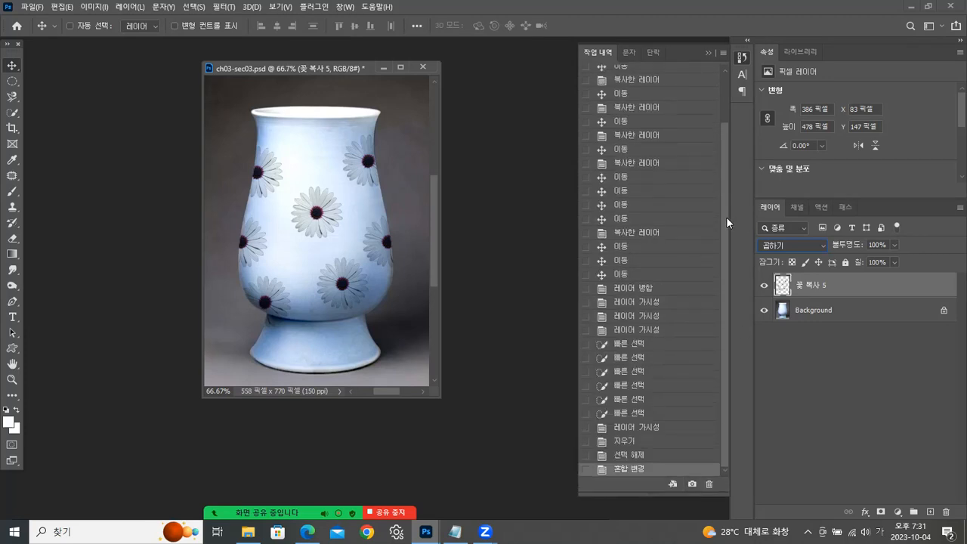
left_click_drag(726, 217, 731, 156)
left_click(647, 78)
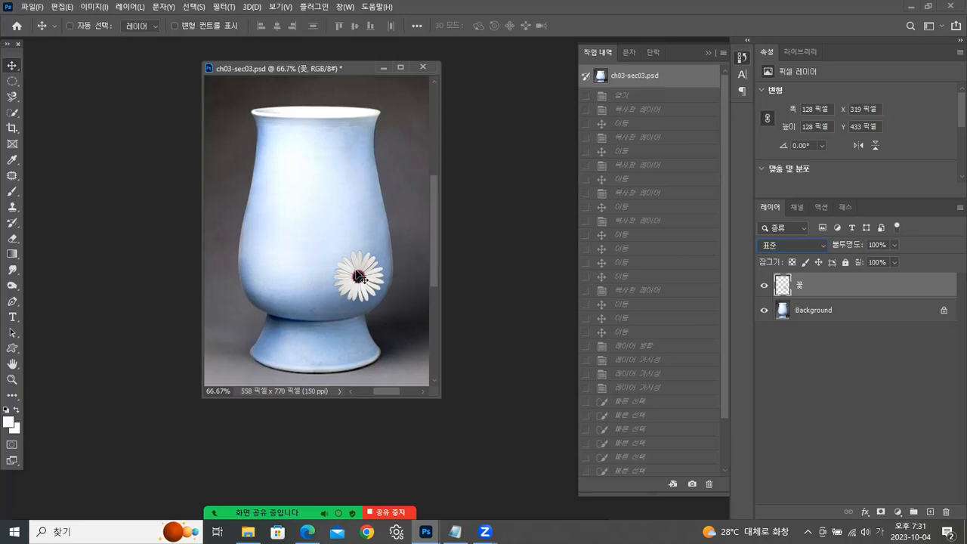
- Restore the vase document to its last History state, 혼합 변경, collapse the History panel and enlarge and reposition the document window
left_click_drag(726, 213, 726, 347)
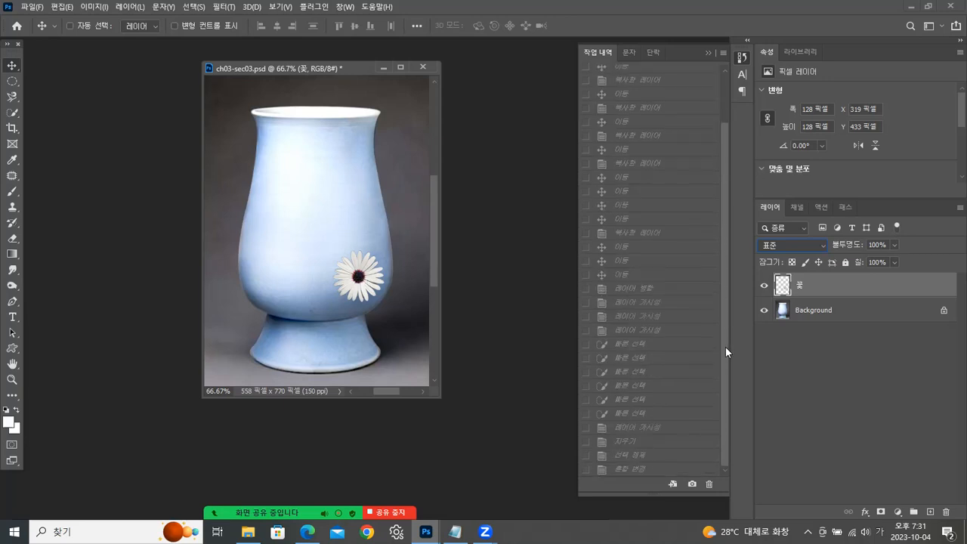
left_click(667, 473)
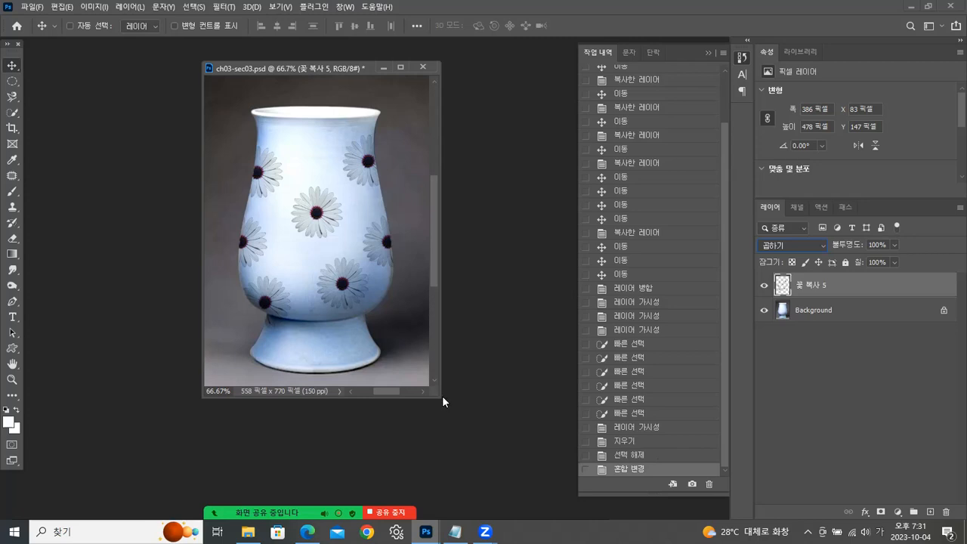
left_click_drag(442, 396, 452, 425)
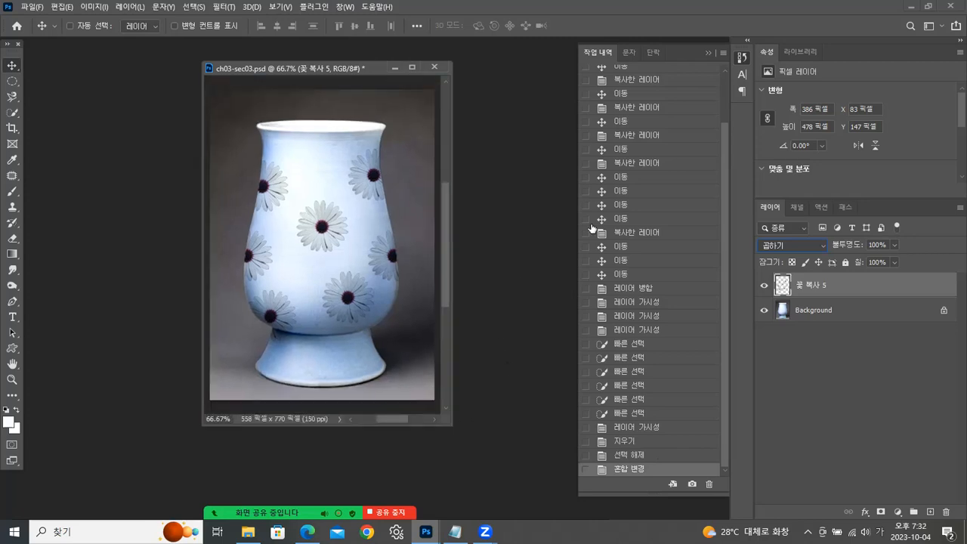
left_click(709, 53)
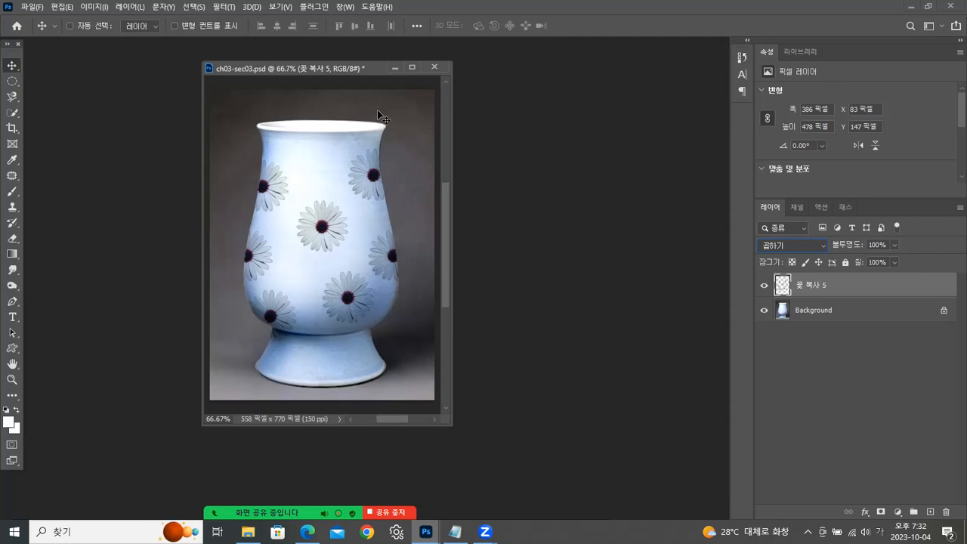
left_click_drag(375, 67, 369, 63)
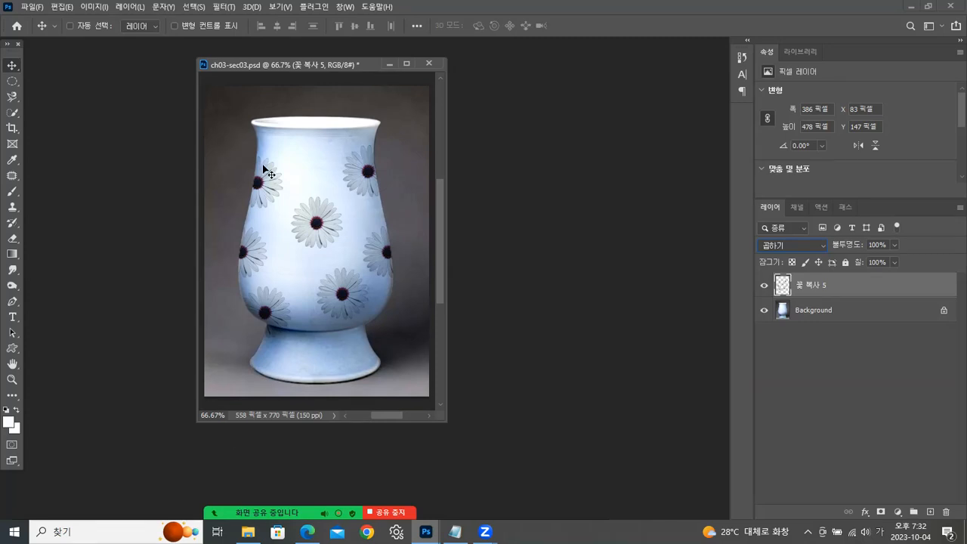
- Start saving a copy of the vase document in the 완성 folder with JPEG as the file format
left_click(32, 7)
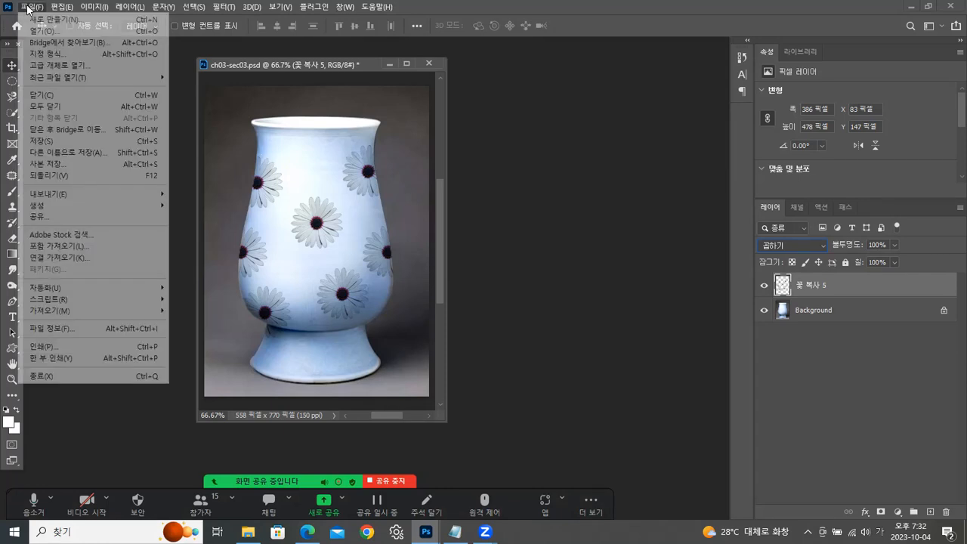
left_click(57, 163)
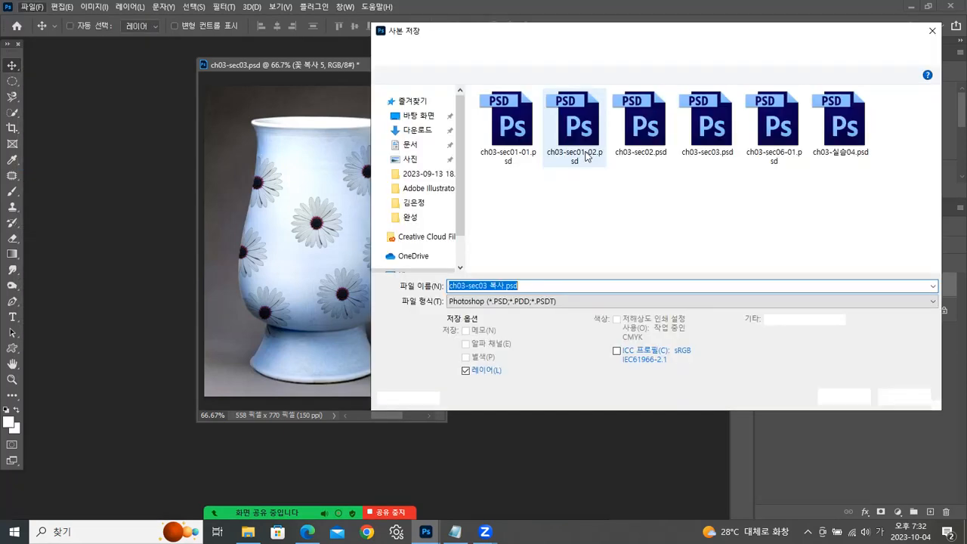
left_click_drag(572, 34, 593, 23)
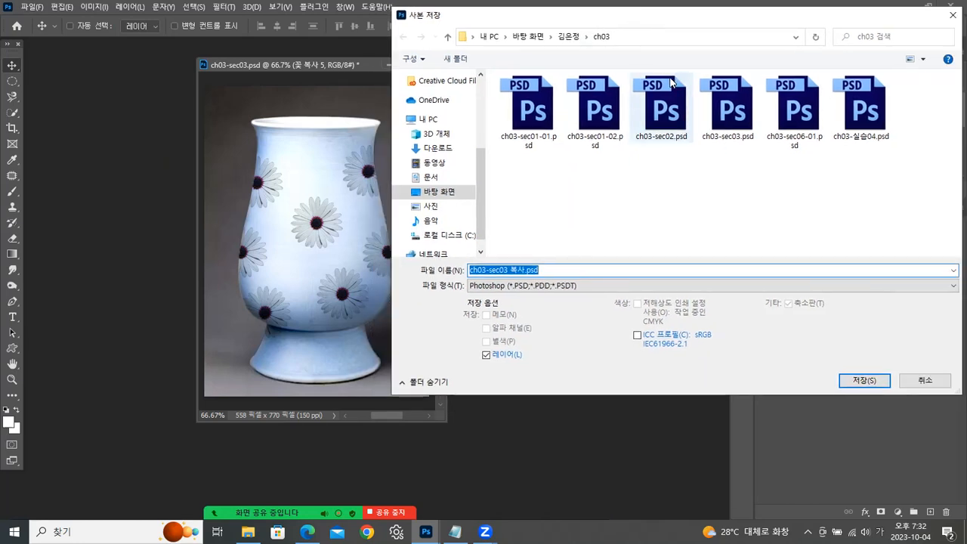
left_click(569, 38)
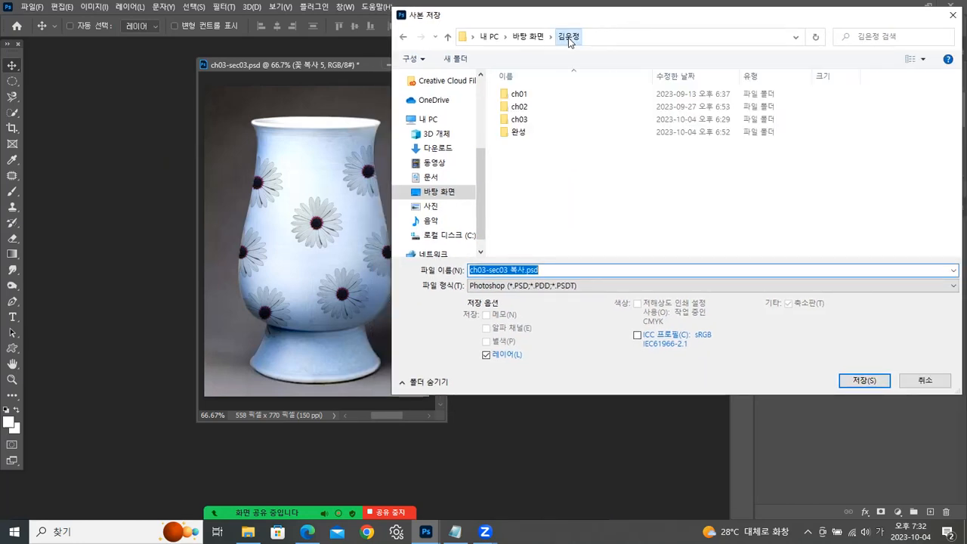
left_click(522, 133)
double_click(525, 134)
left_click(584, 293)
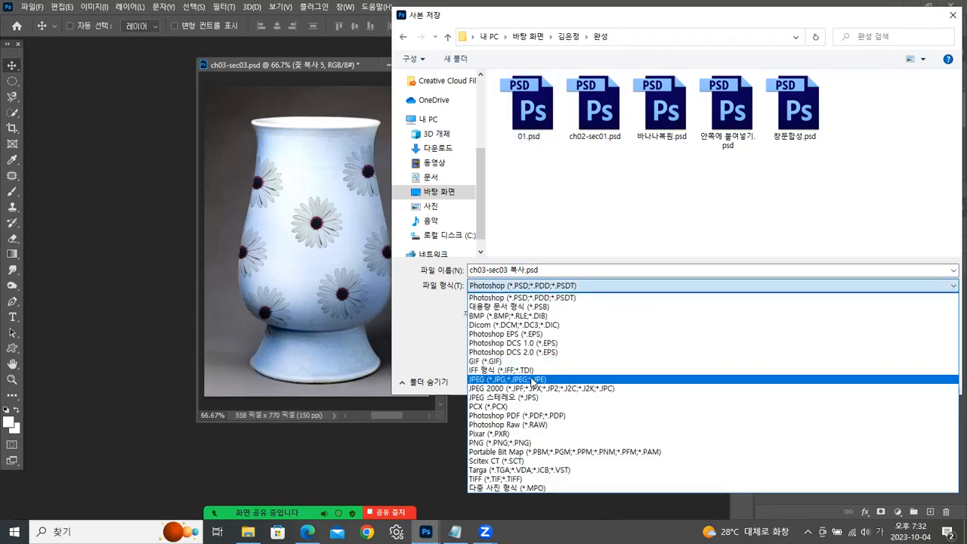
left_click(529, 377)
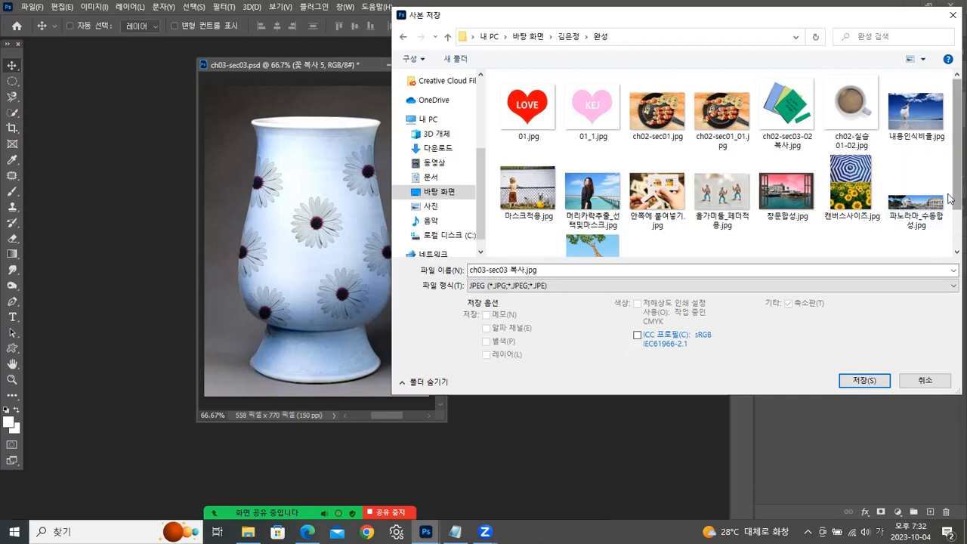
- Name the copy 레이어합성_블랜딩모드적용.jpg, save it and accept the JPEG options
scroll(950, 195, "down", 1)
scroll(950, 191, "up", 1)
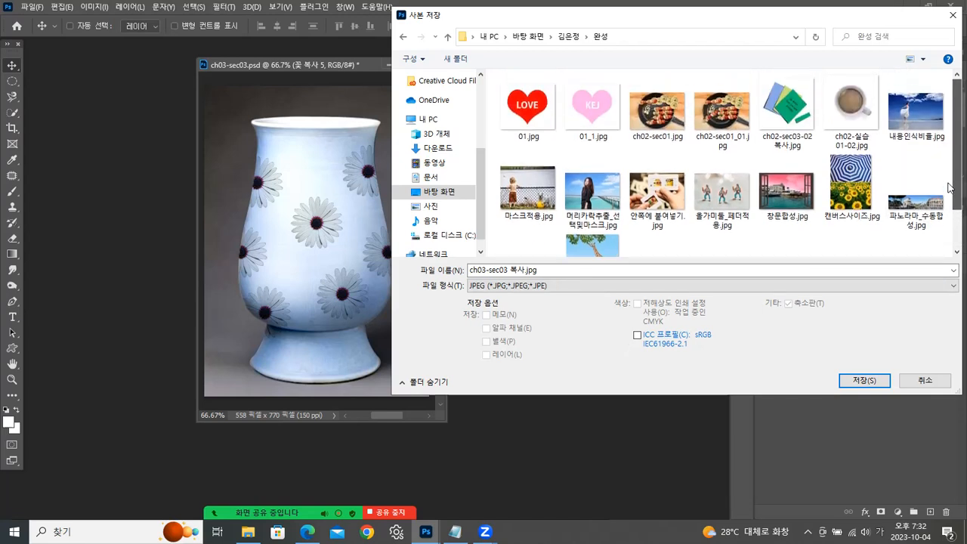
scroll(950, 189, "down", 1)
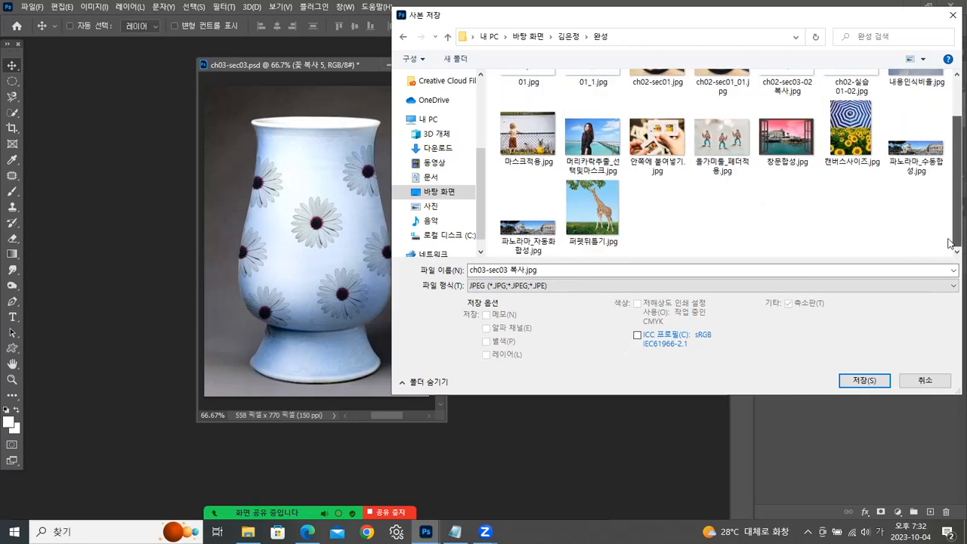
left_click(508, 272)
left_click_drag(524, 270, 374, 297)
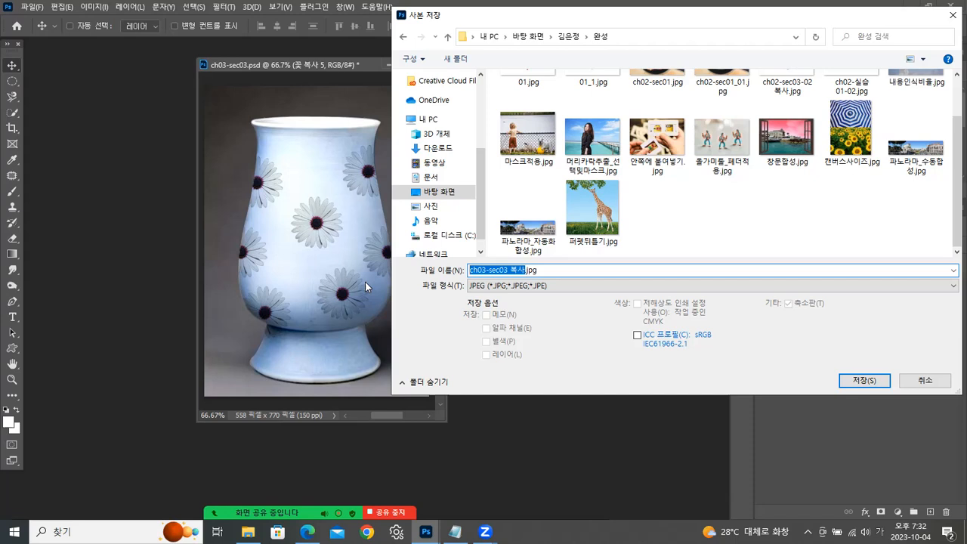
type("레이")
type("어마")
type("성")
type("_블")
type("렌딩모드")
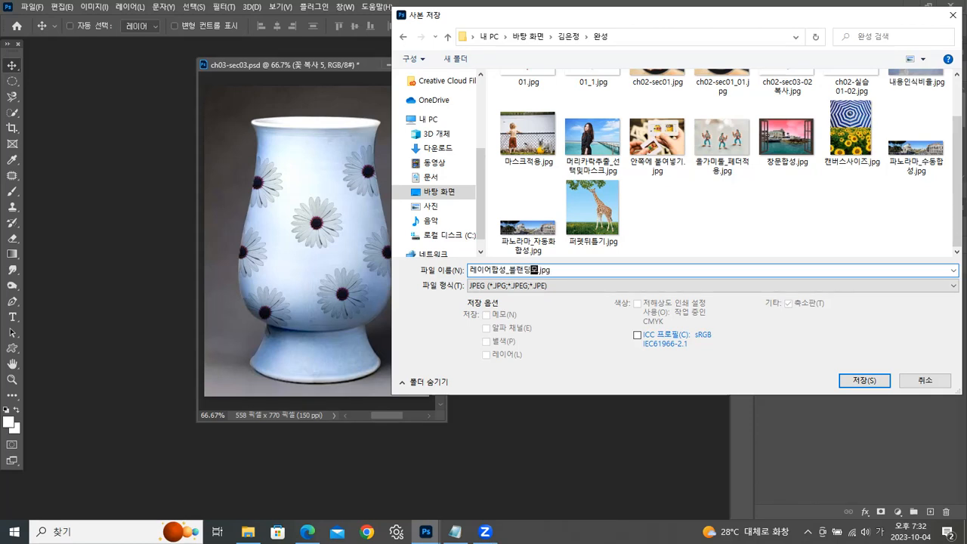
type("적ㅇ")
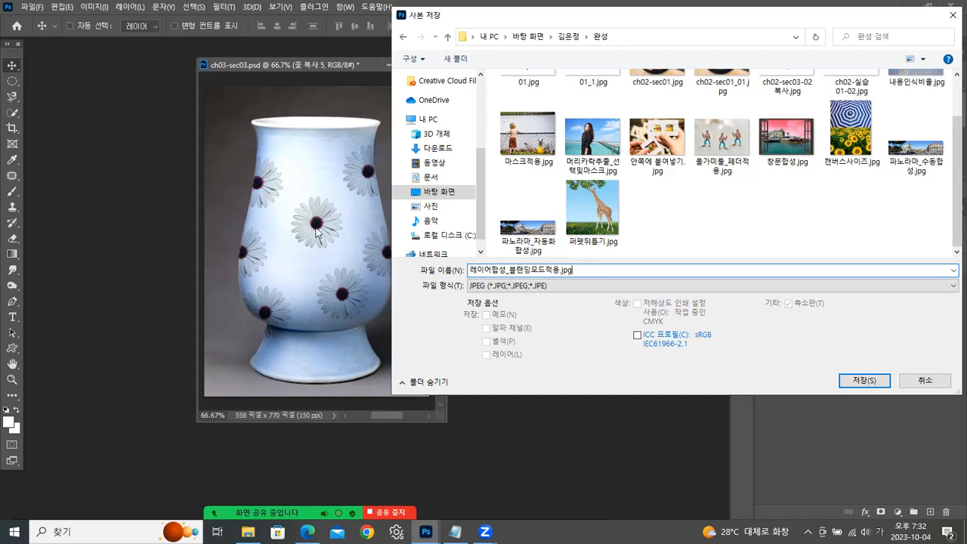
left_click(873, 381)
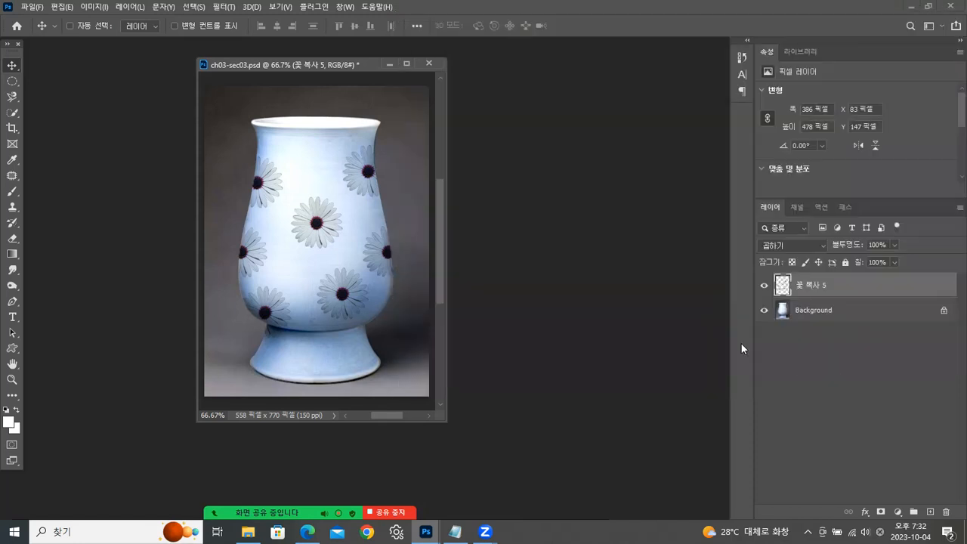
left_click(727, 155)
- Close the vase document without saving and open ch03-sec04.jpg from the ch03 folder in File Explorer as a floating window
left_click(429, 65)
left_click(508, 199)
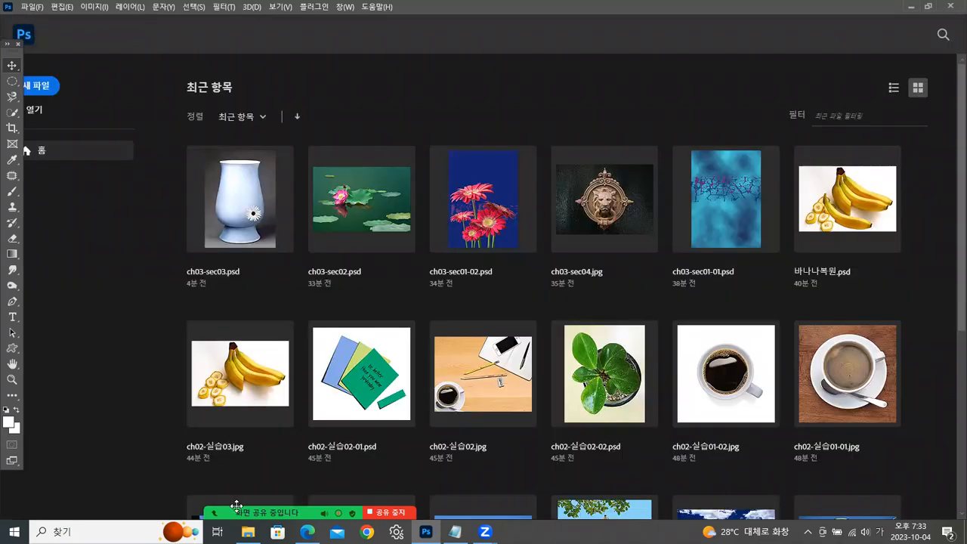
left_click(248, 532)
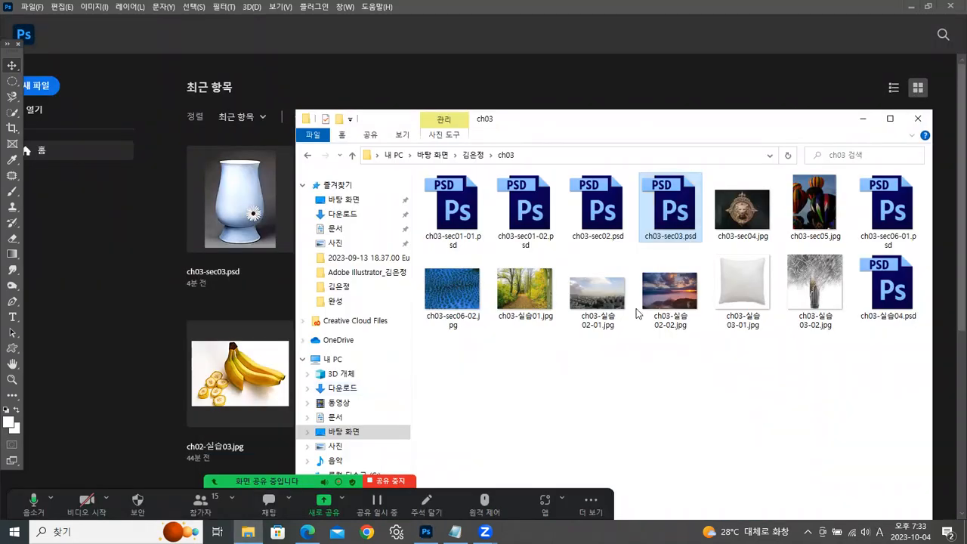
left_click(742, 216)
left_click_drag(741, 215, 111, 294)
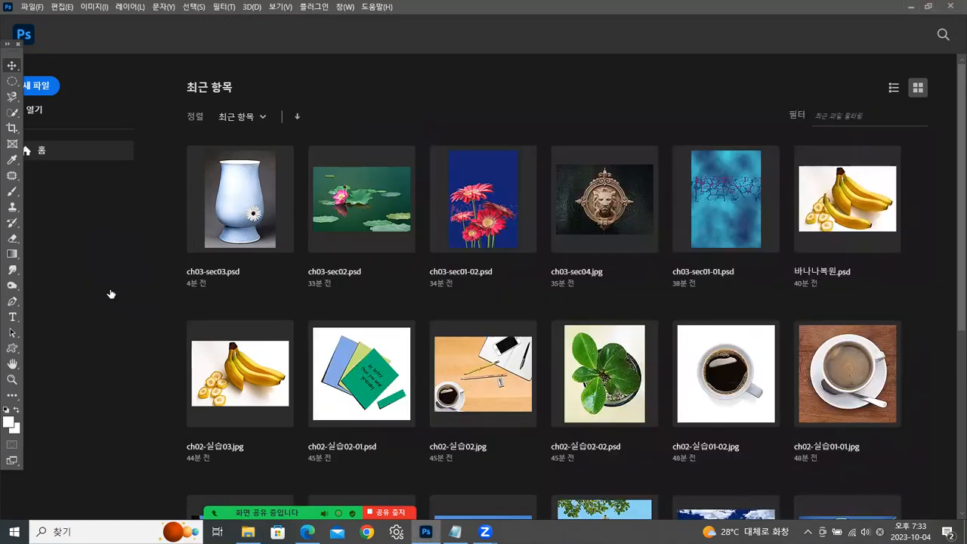
left_click_drag(75, 44, 409, 68)
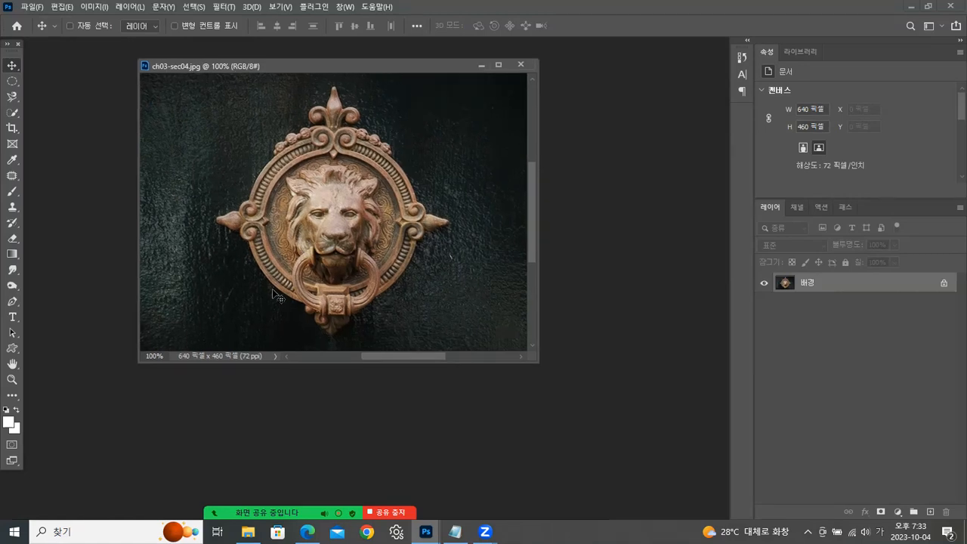
- Switch to the Chapter 03 PDF in Edge, review pages 7 to 12 on layer blending and the glowing-edge ornament, and return to Photoshop
left_click(308, 532)
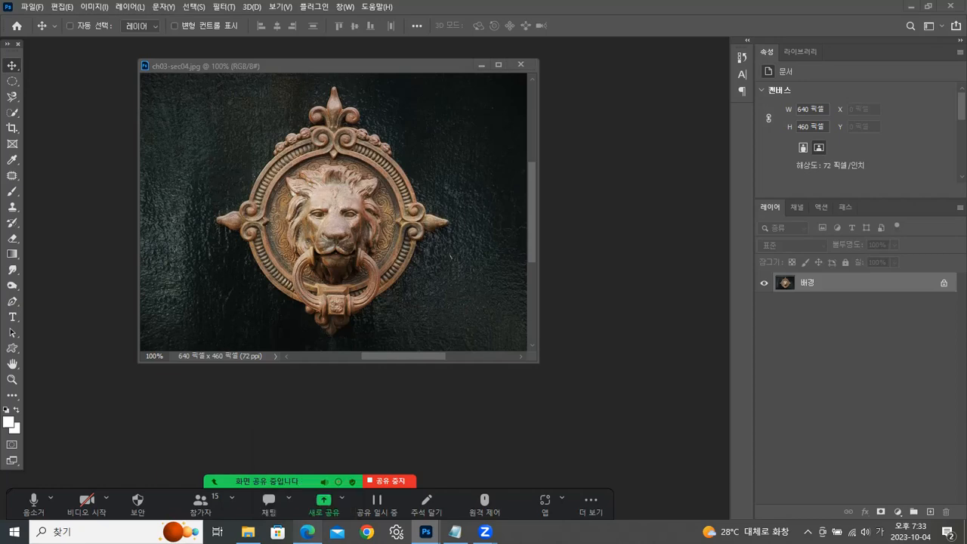
scroll(503, 182, "down", 3)
scroll(503, 183, "down", 10)
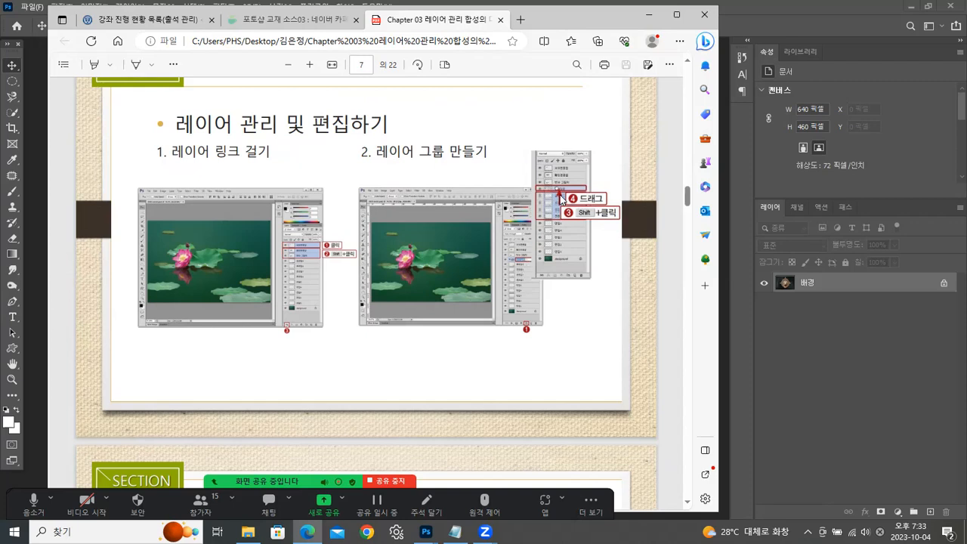
scroll(409, 231, "down", 6)
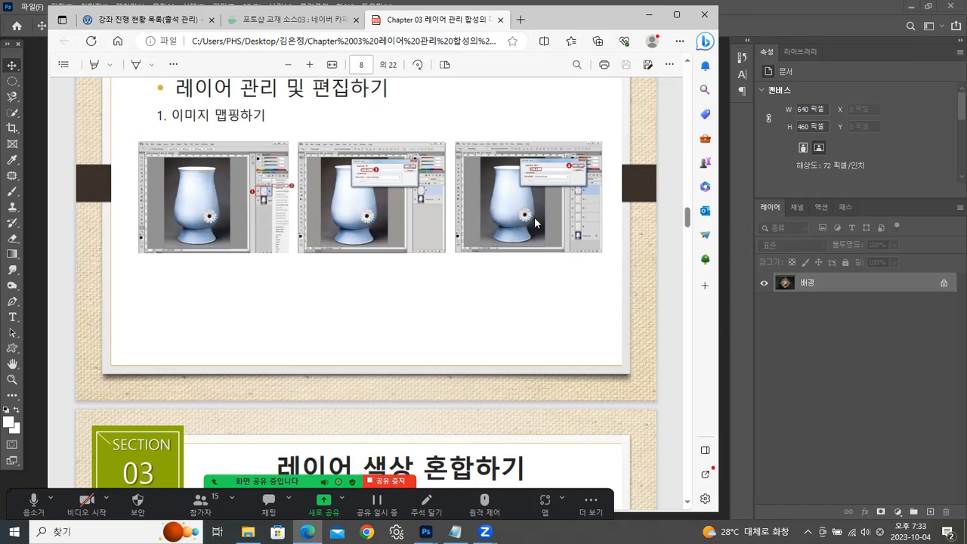
scroll(518, 217, "down", 5)
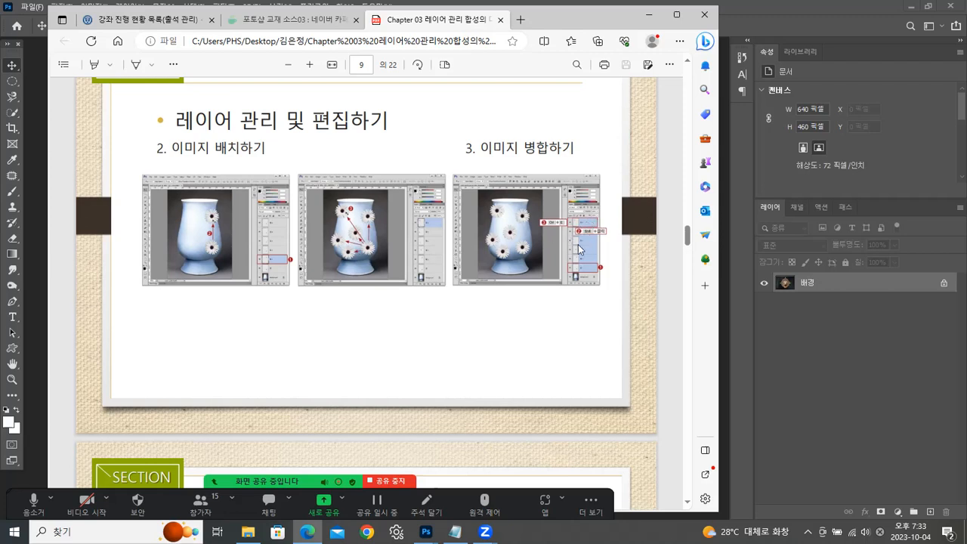
scroll(519, 265, "down", 5)
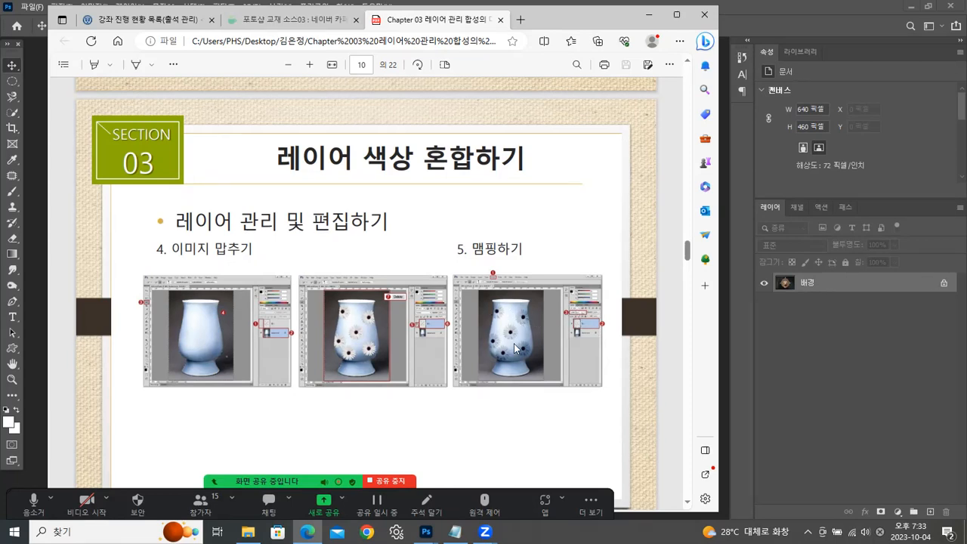
scroll(518, 325, "down", 6)
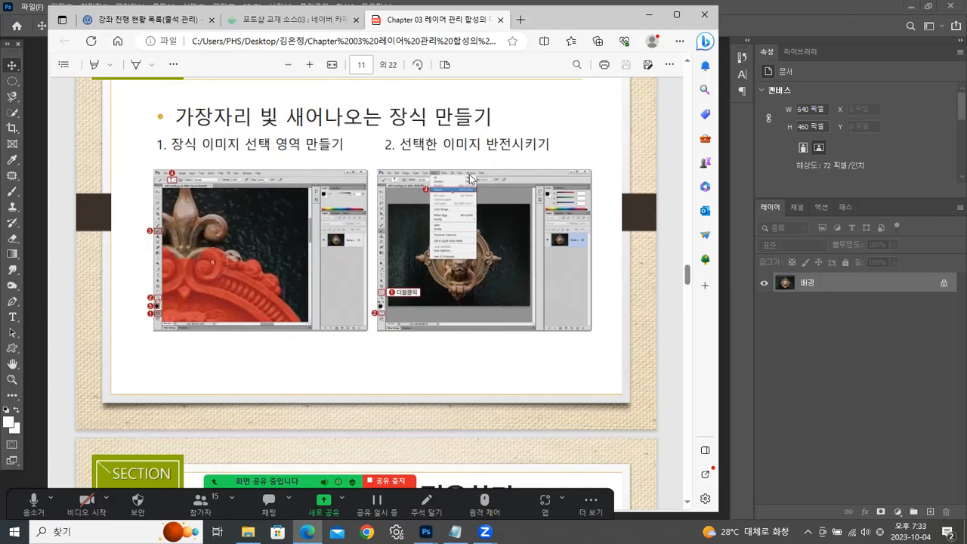
scroll(475, 188, "down", 5)
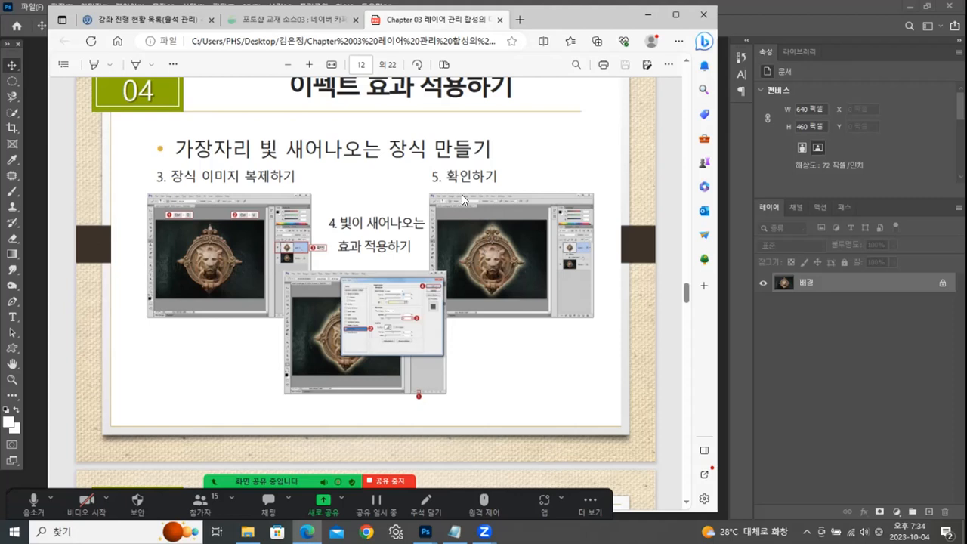
left_click(648, 9)
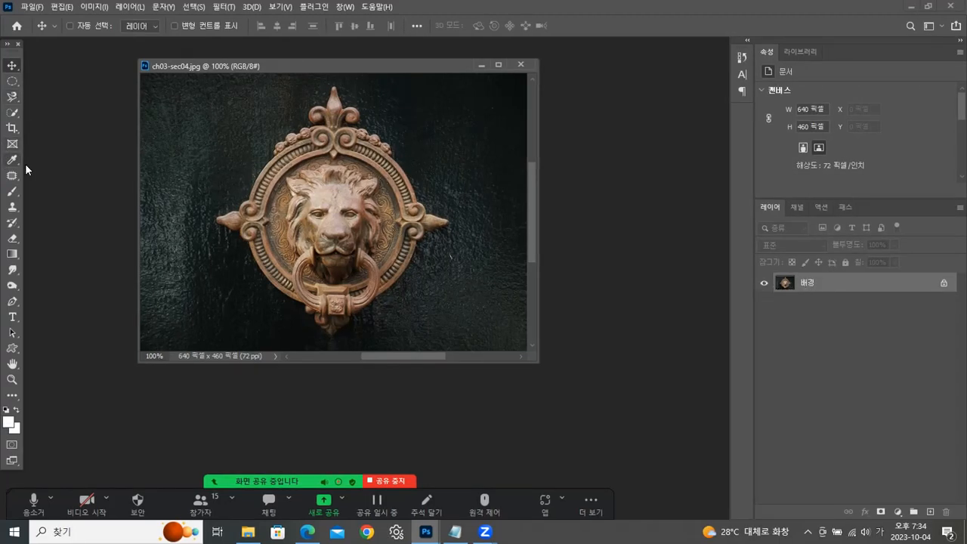
- Select the dark background on both sides of the lion ornament with the Quick Selection tool
left_click(12, 112)
mouse_move(279, 113)
left_mouse_down()
mouse_move(229, 164)
mouse_move(203, 257)
mouse_move(209, 310)
mouse_move(310, 344)
left_mouse_up()
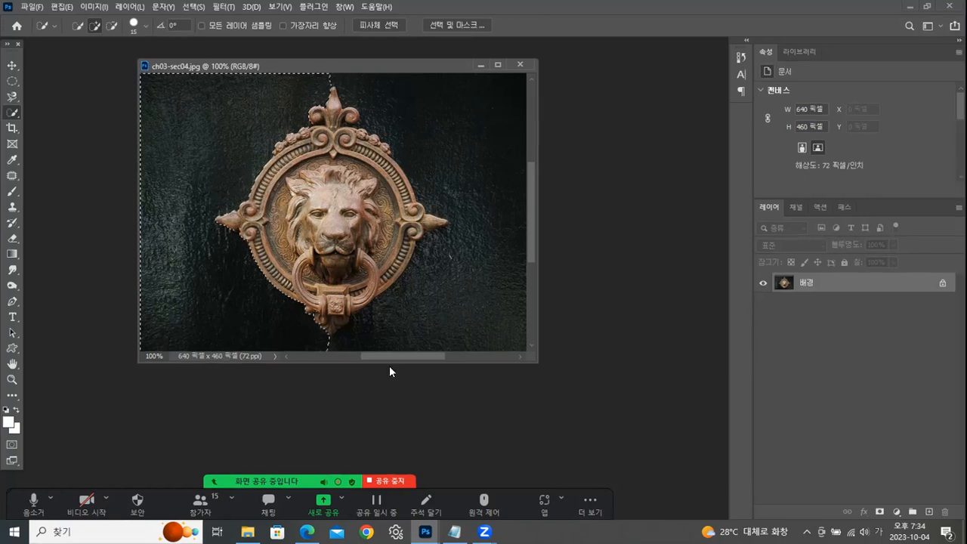
mouse_move(448, 295)
left_mouse_down()
mouse_move(505, 201)
mouse_move(475, 111)
mouse_move(462, 151)
left_mouse_up()
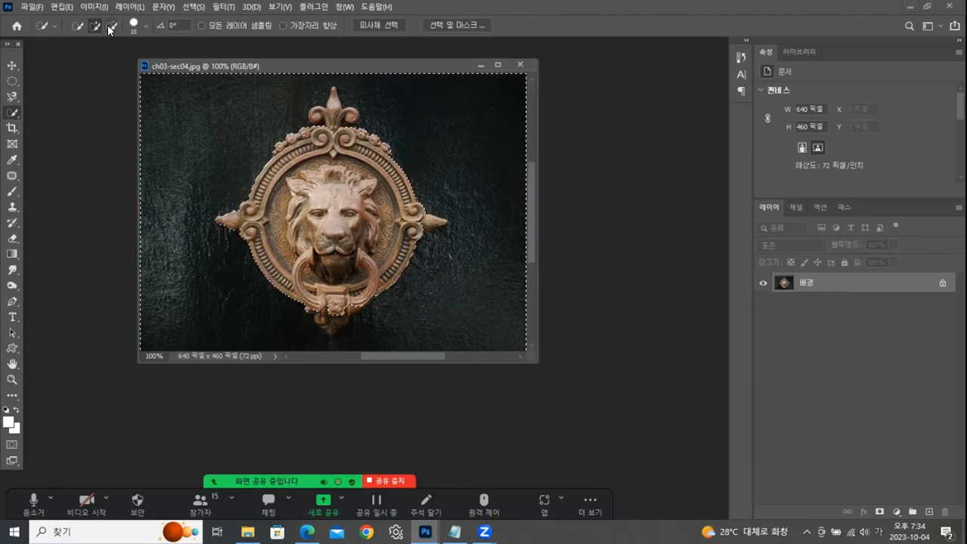
- Subtract the ornament's upper, lower and side tips from the background selection, then invert the selection
key("alt")
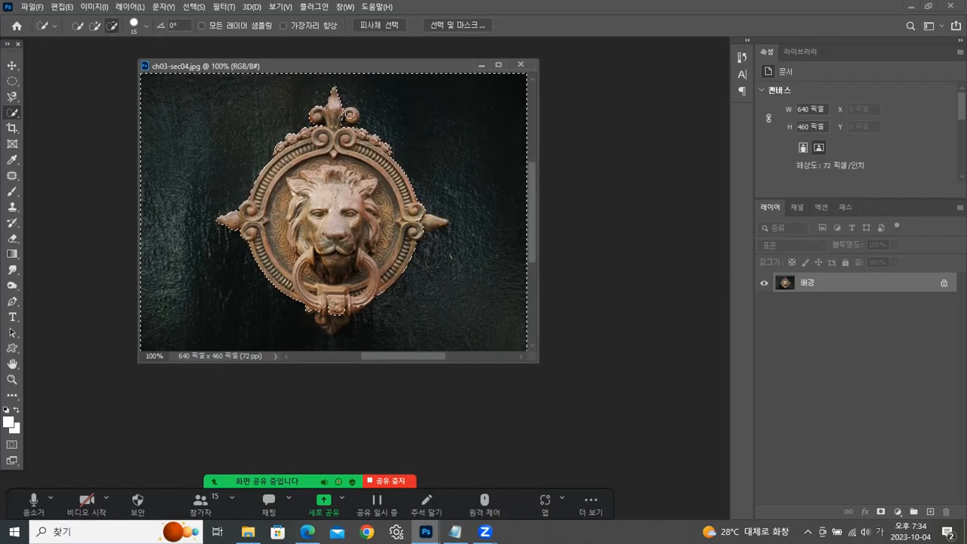
left_click_drag(326, 312, 332, 323)
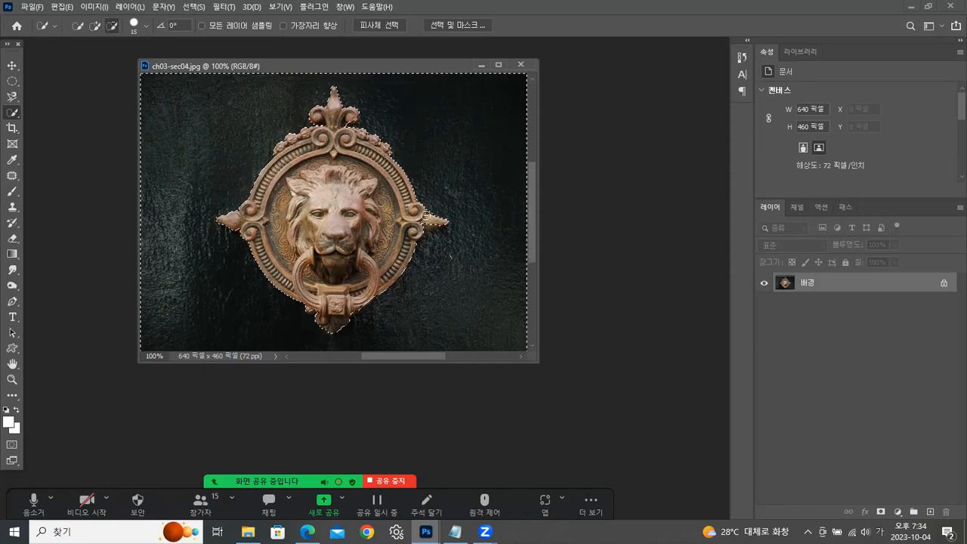
left_click(429, 224, "alt")
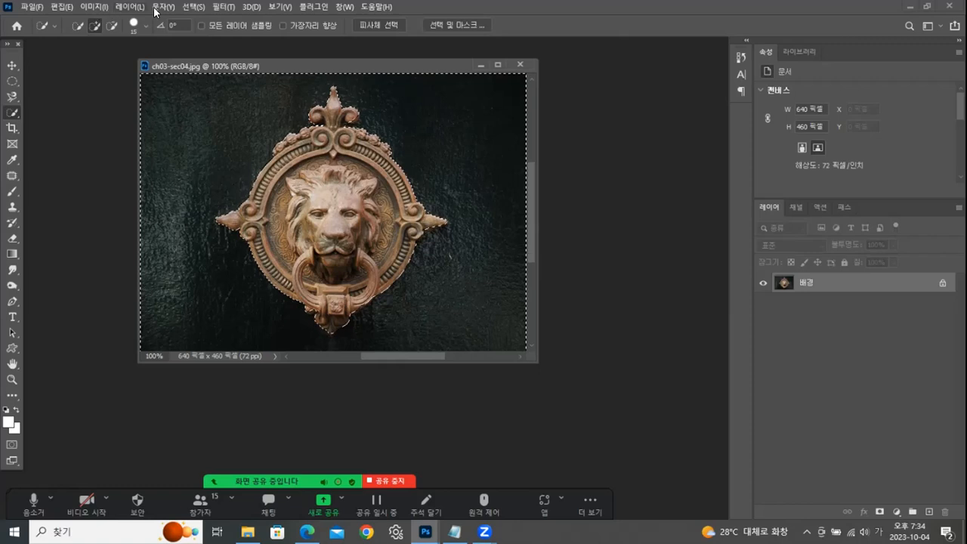
left_click(193, 7)
left_click(197, 55)
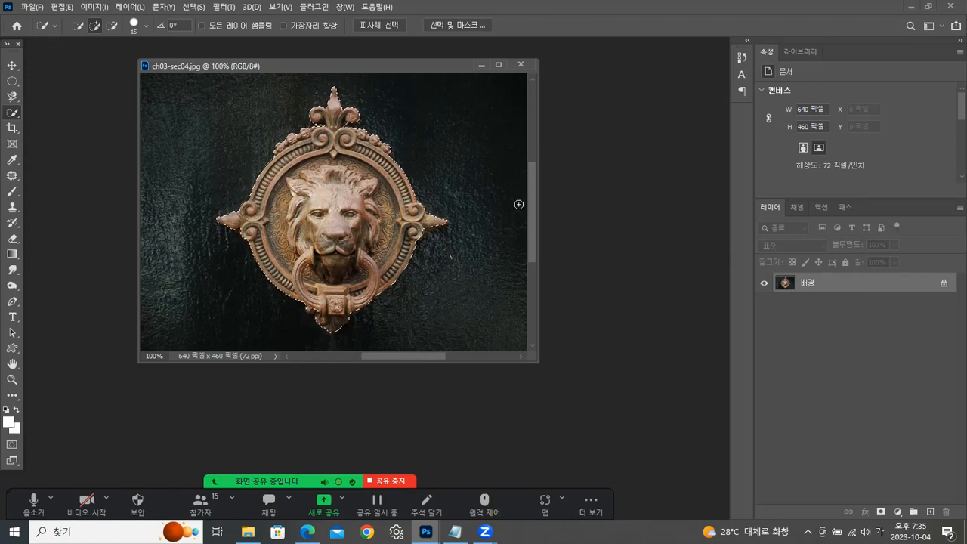
- Copy the selected lion ornament onto its own layer, try moving the copy, and undo the move
key("ctrl+j")
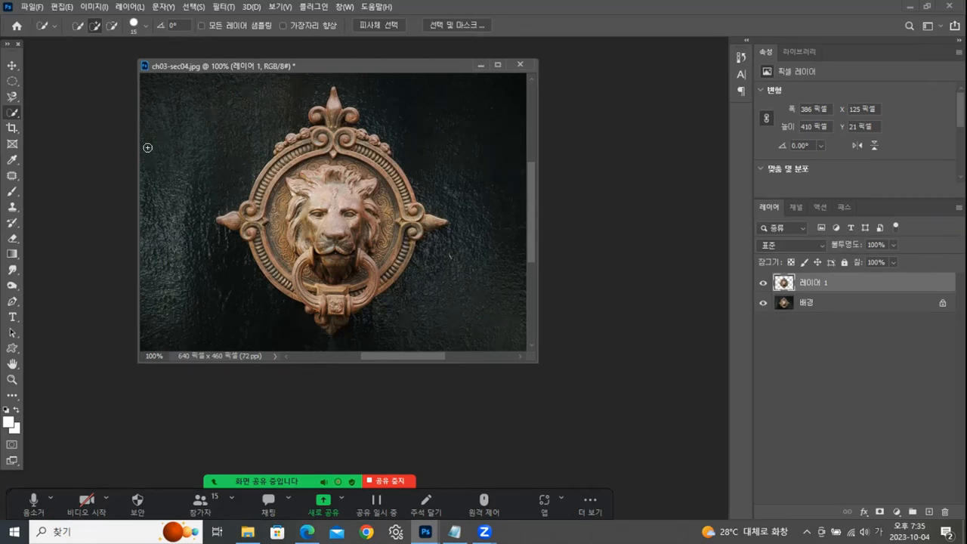
left_click(10, 66)
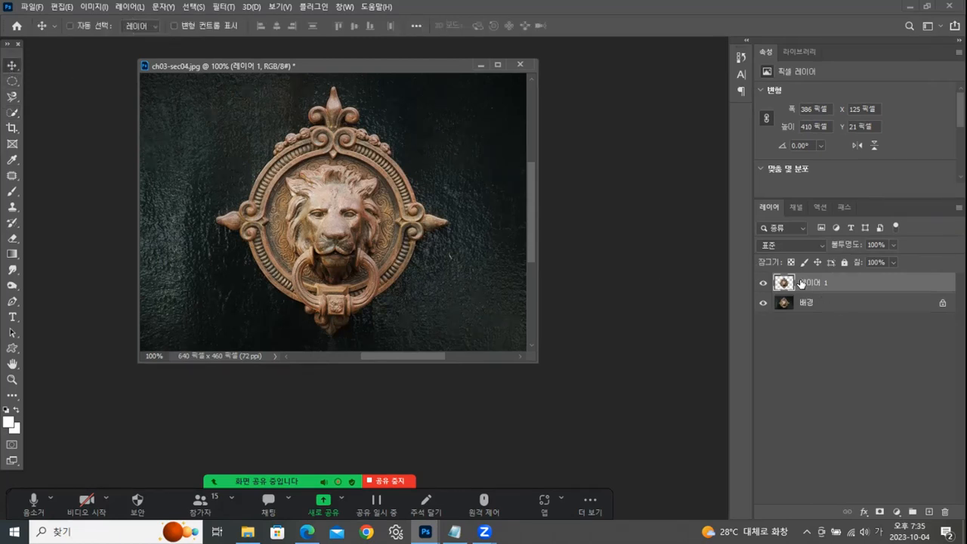
left_click_drag(278, 229, 421, 194)
key("ctrl+z")
- Add an Outer Glow effect to the ornament layer, try the Multiply blend mode, and set it back to Screen
left_click(863, 513)
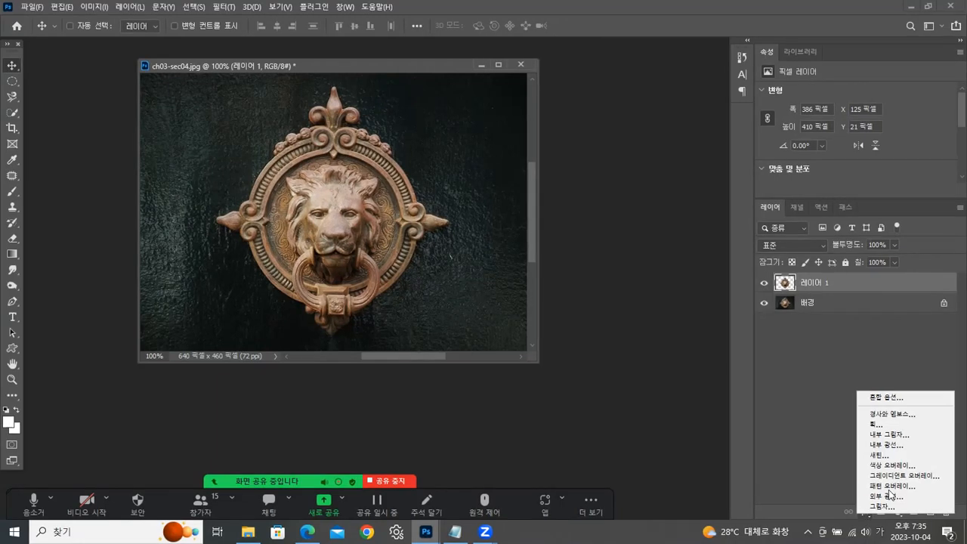
left_click(885, 497)
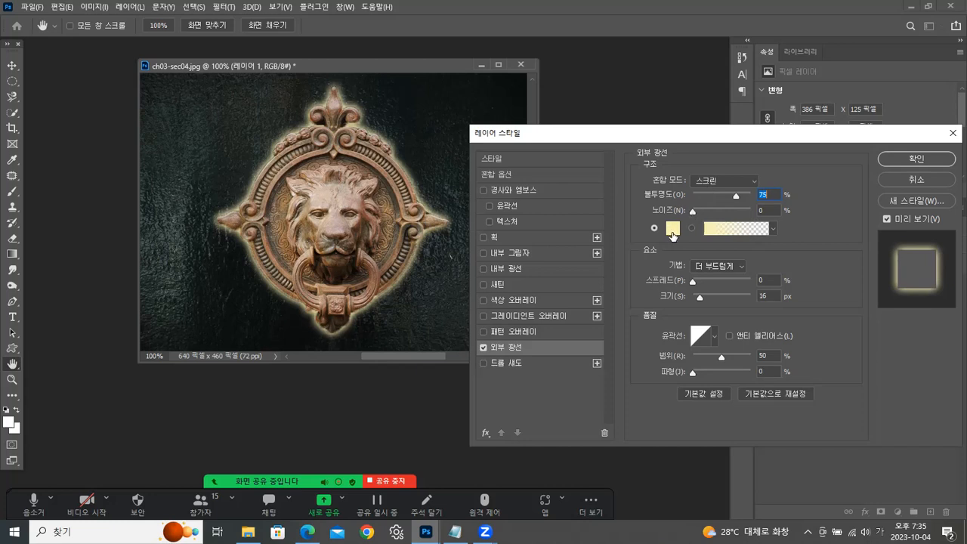
left_click(715, 183)
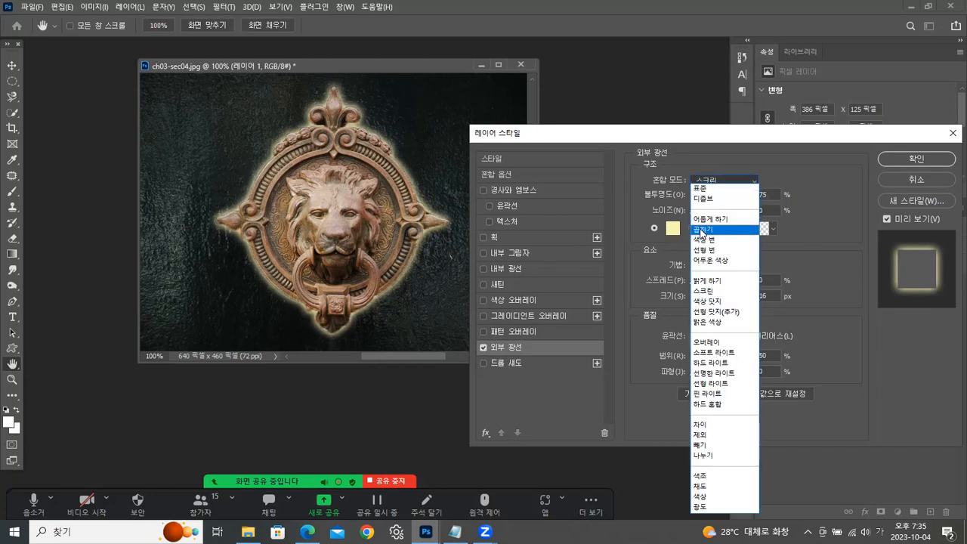
left_click(702, 229)
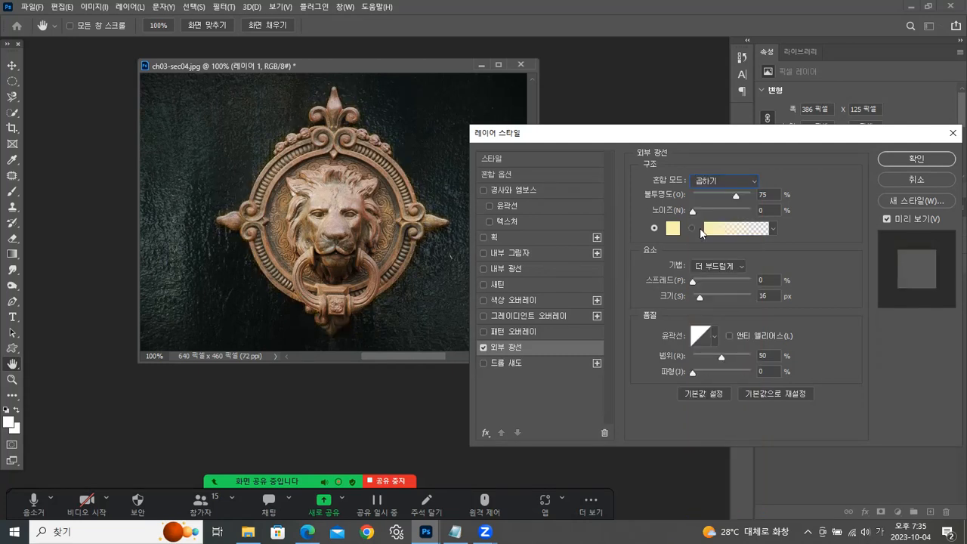
left_click(707, 183)
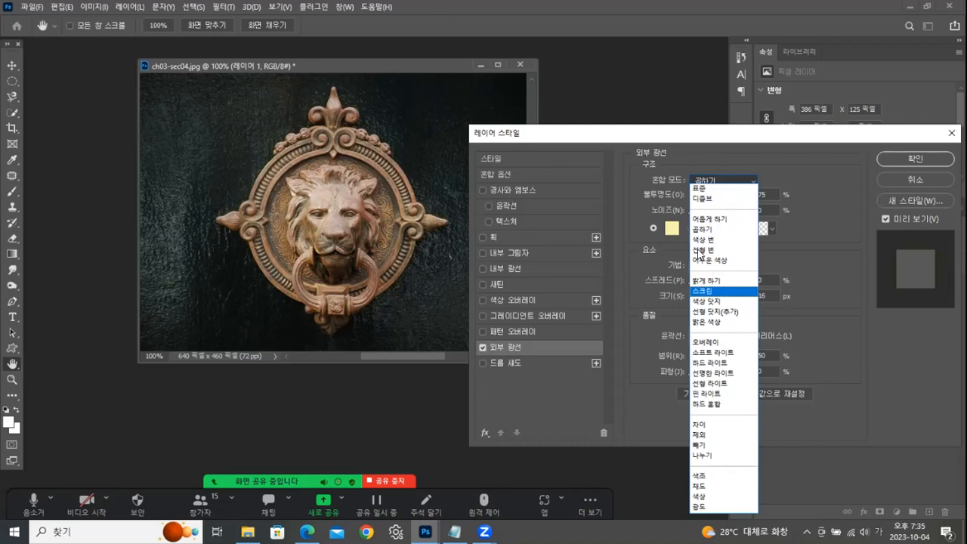
left_click(703, 292)
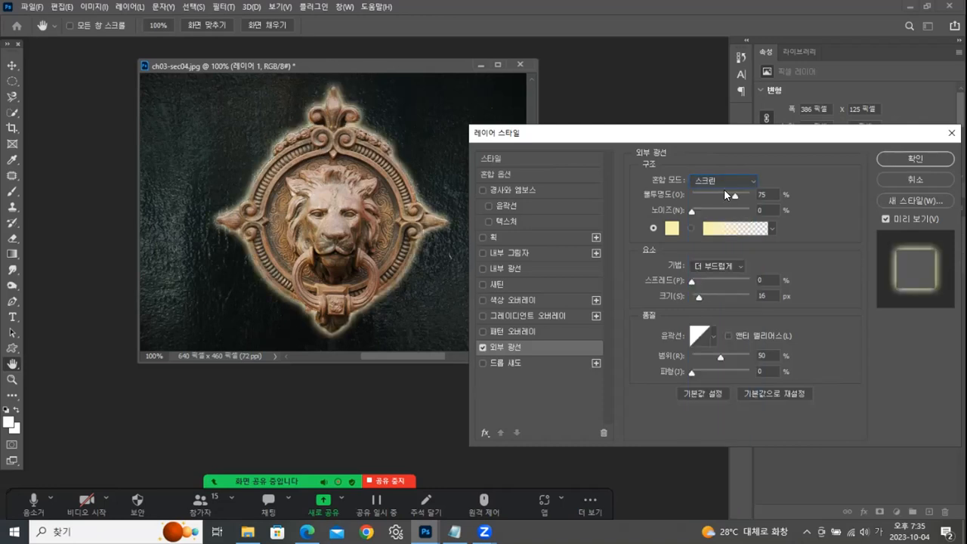
- Test black as the glow colour, pick a pale yellow instead, and apply the layer style
left_click(672, 228)
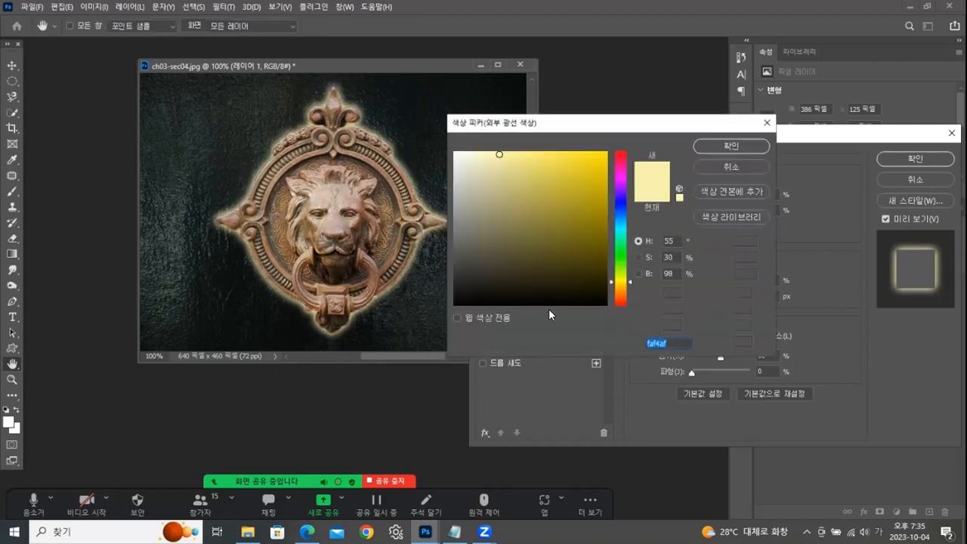
left_click(455, 303)
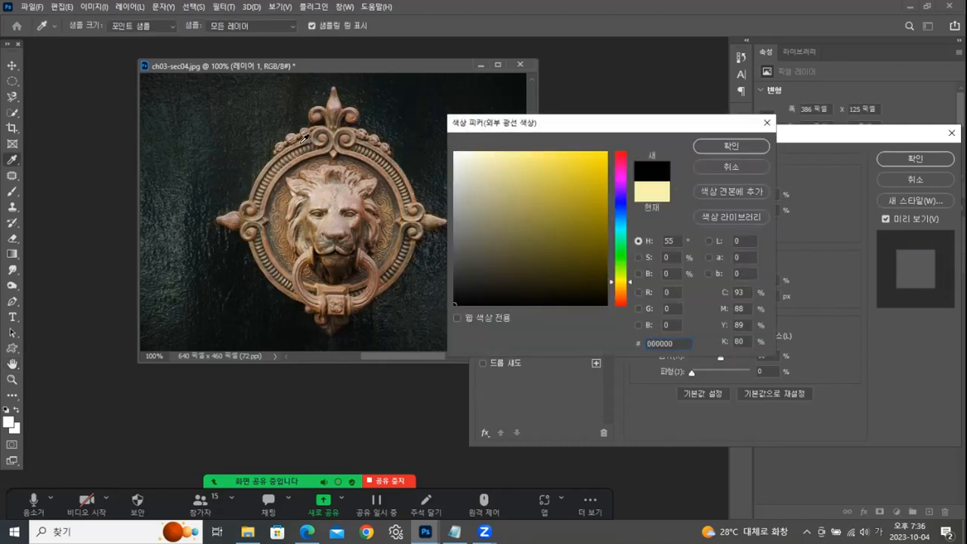
left_click_drag(517, 156, 513, 145)
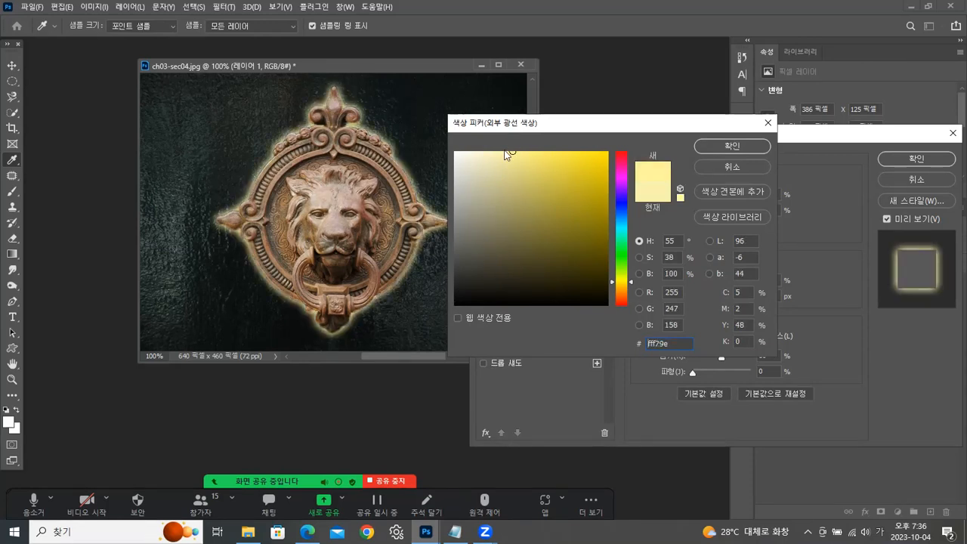
left_click_drag(509, 153, 498, 151)
key("Return")
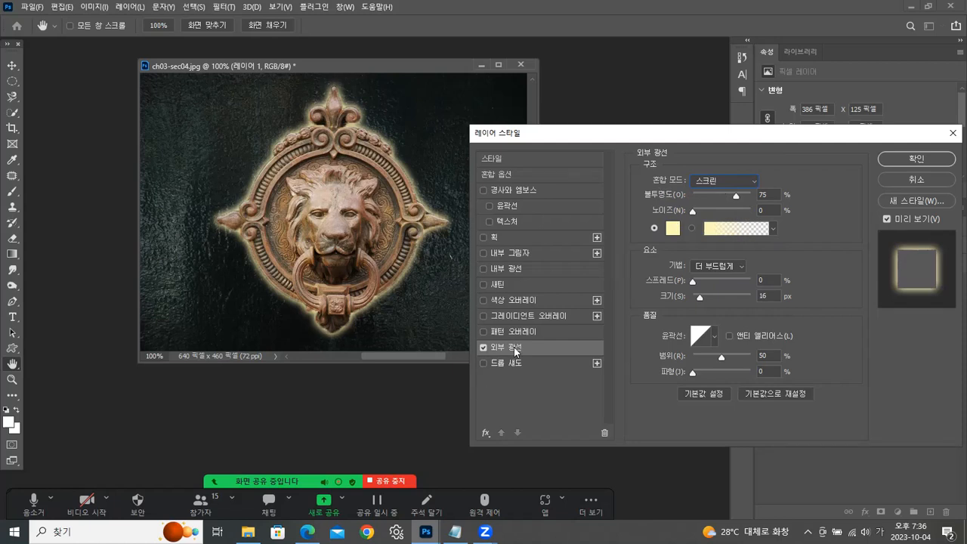
left_click(941, 160)
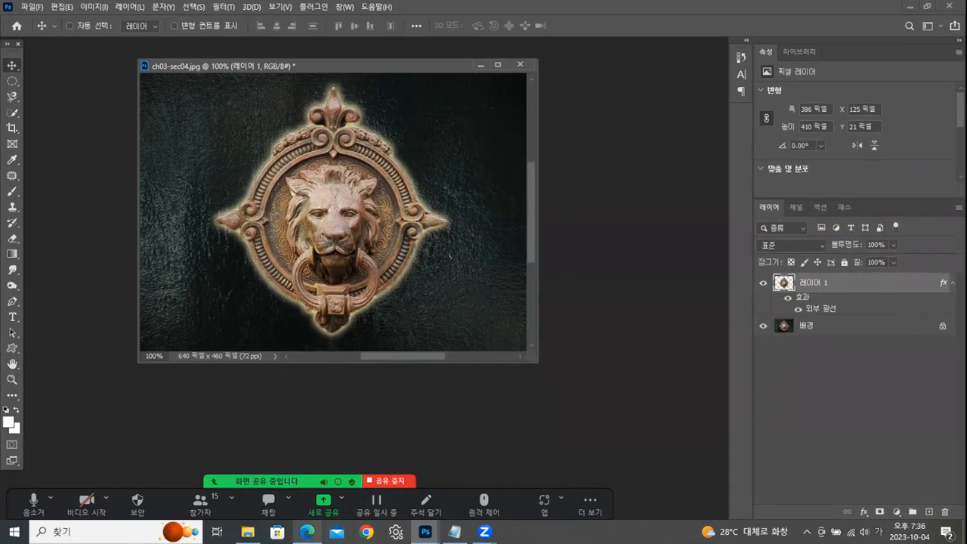
- Check page 12 of the Chapter 03 PDF in Edge, return to Photoshop, and start saving a copy in the 완성 folder
left_click(307, 532)
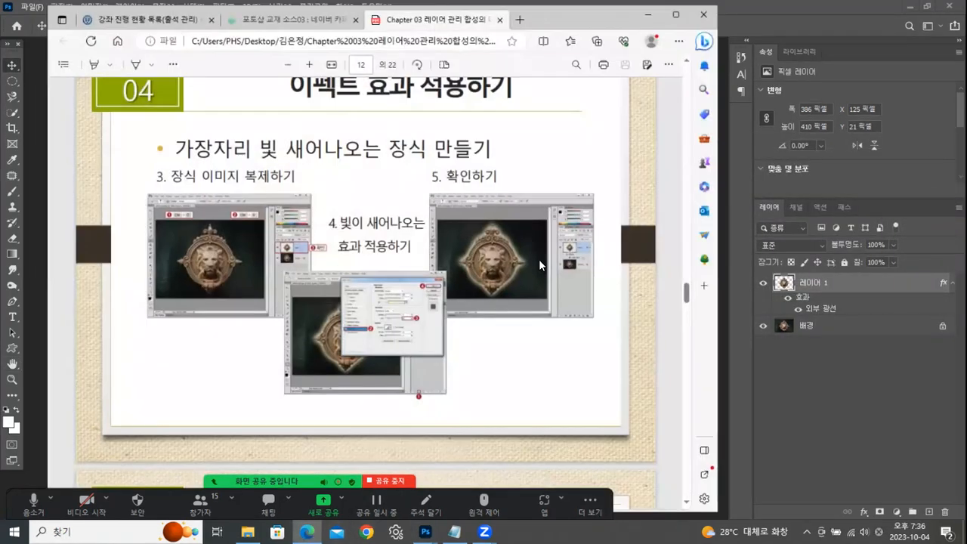
left_click(647, 14)
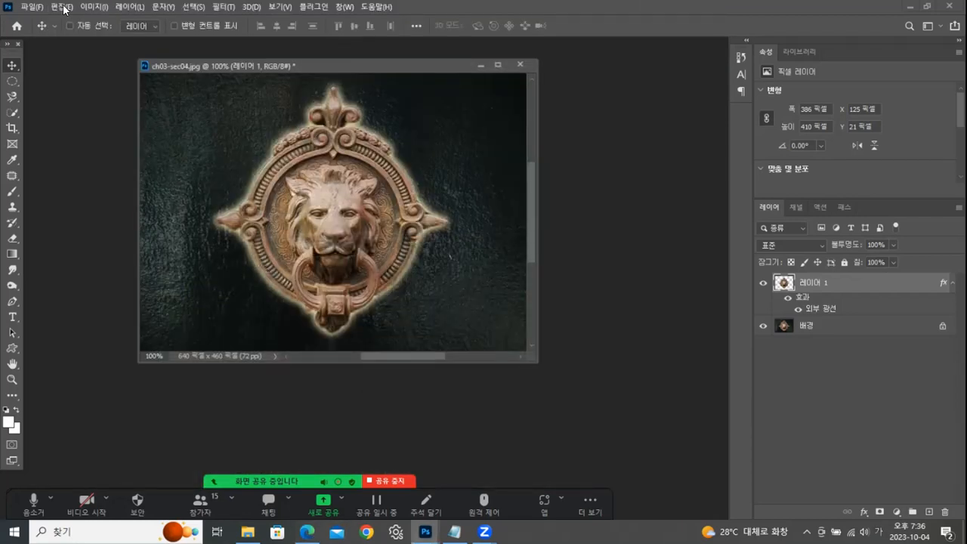
left_click(27, 8)
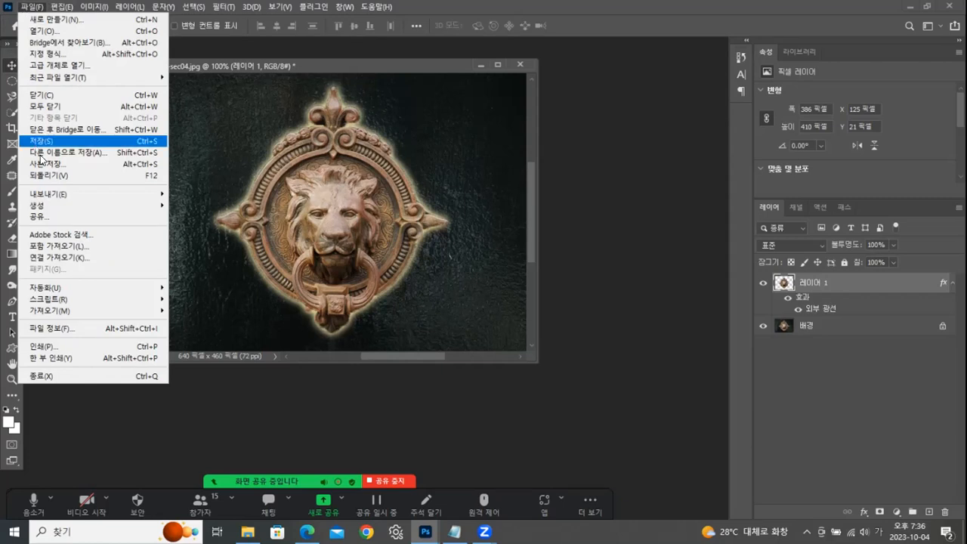
left_click(43, 163)
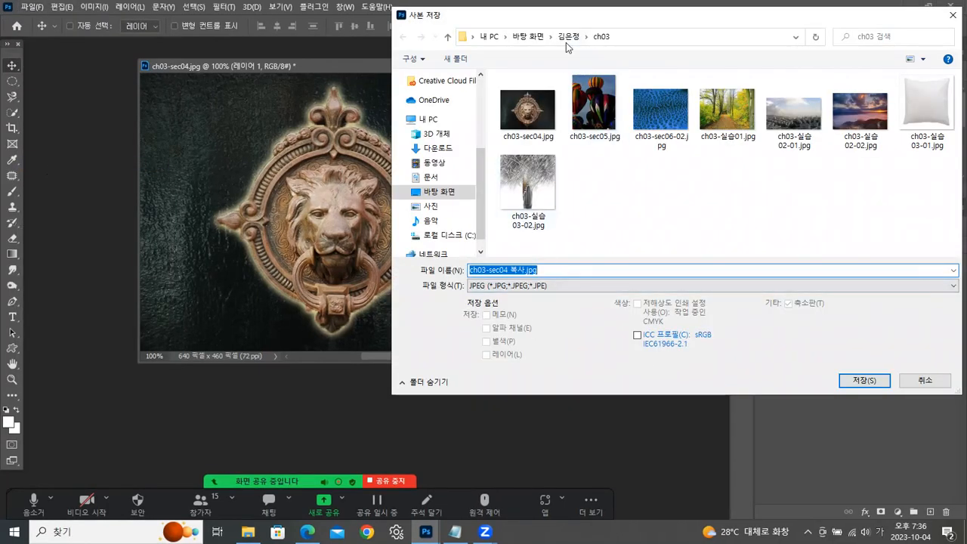
left_click(573, 37)
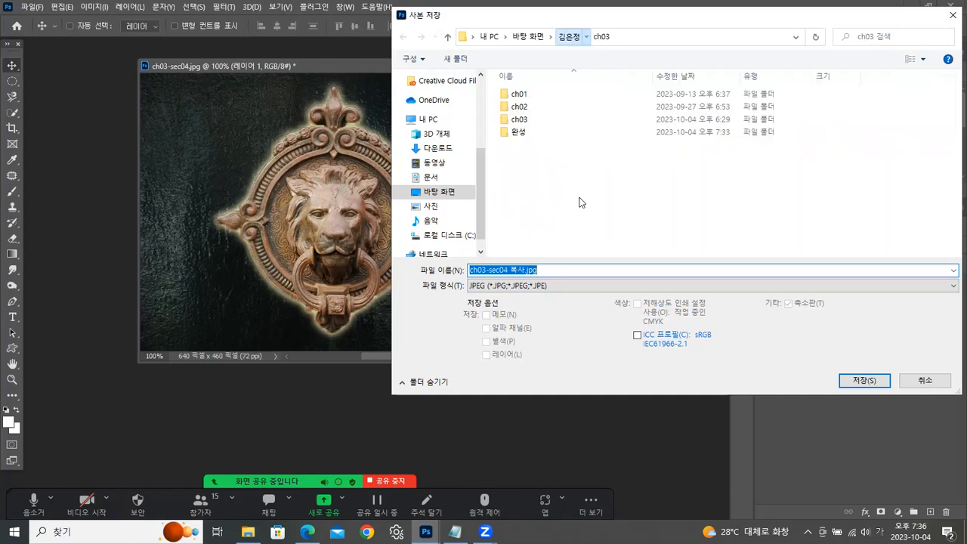
double_click(521, 134)
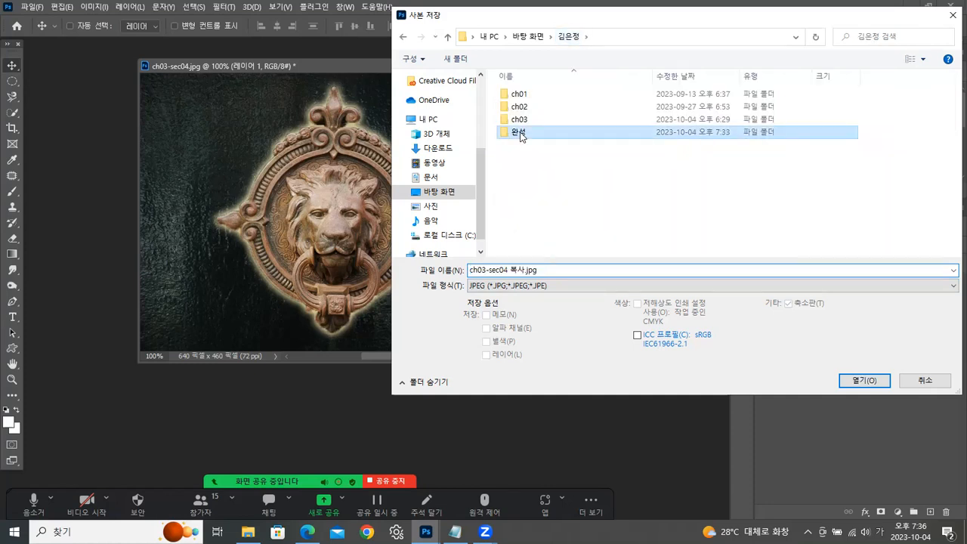
- Name the JPEG copy 레이어분리_외부광선효과적용.jpg and save it with maximum quality 12
left_click(517, 269)
left_click_drag(525, 270, 344, 274)
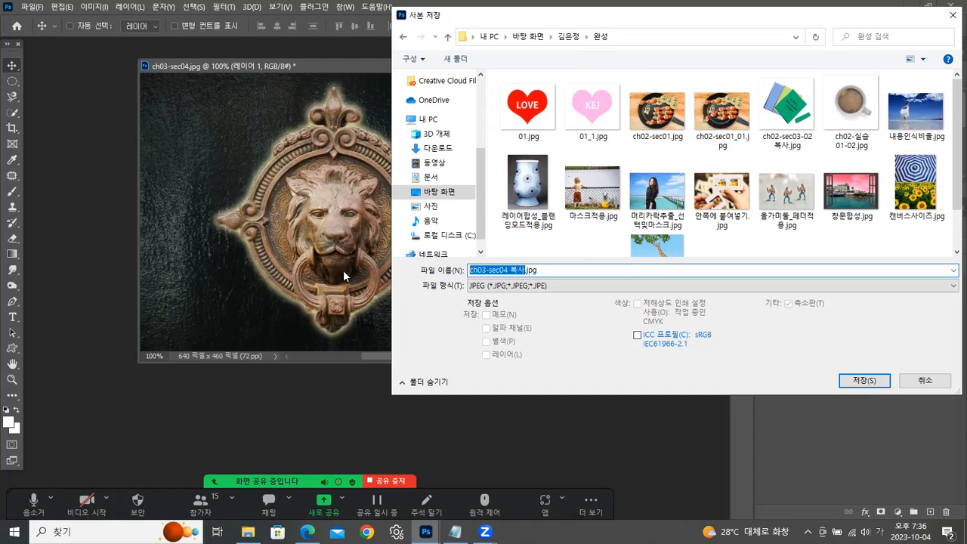
type("레이어")
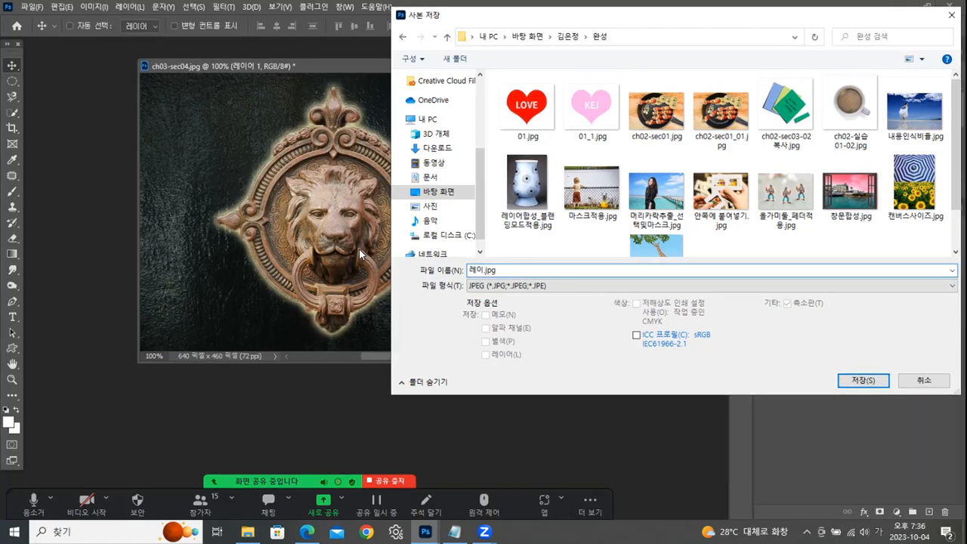
type("분리")
key("BackSpace")
key("BackSpace")
type("리_ㅇ")
type("외부")
type("광ㅅ")
type("ㅓㄴ")
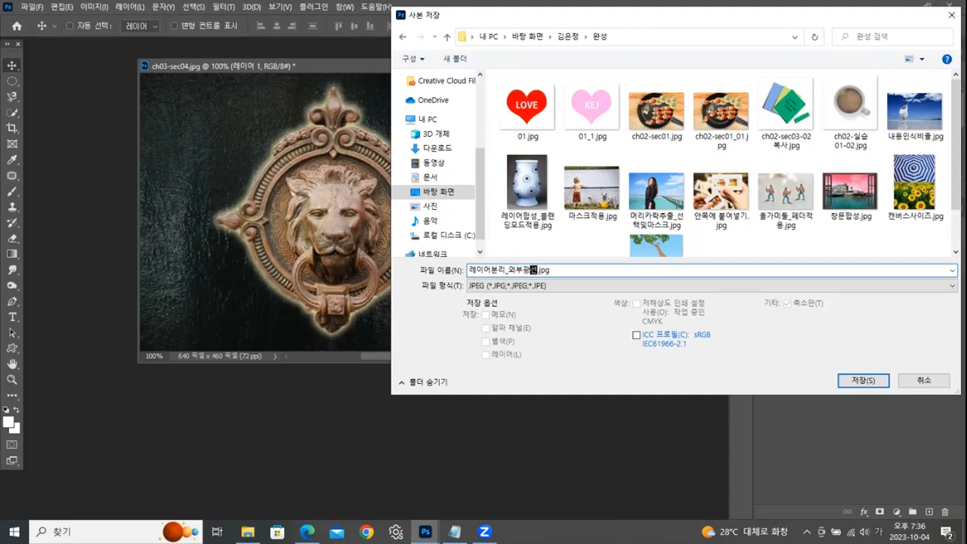
type("효과적ㅇㅛㅇ")
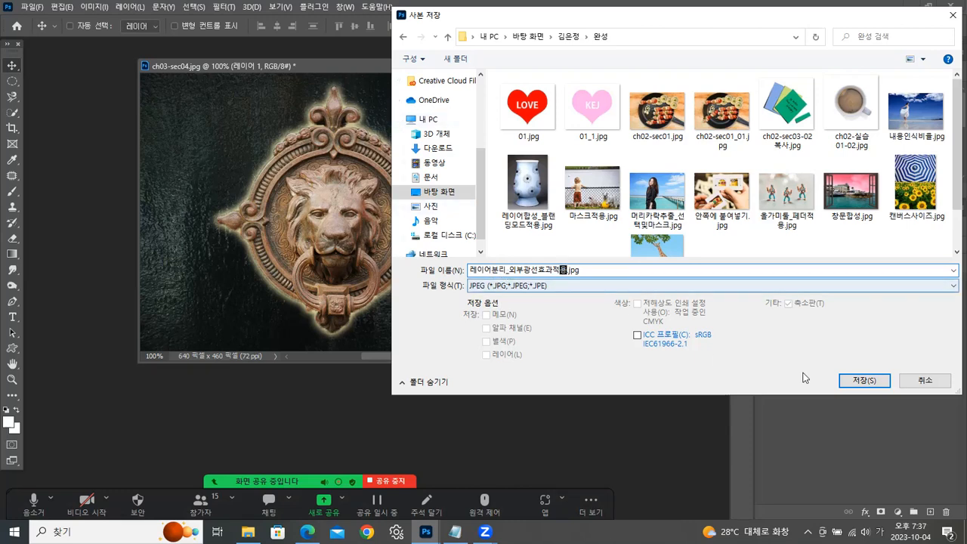
left_click(861, 380)
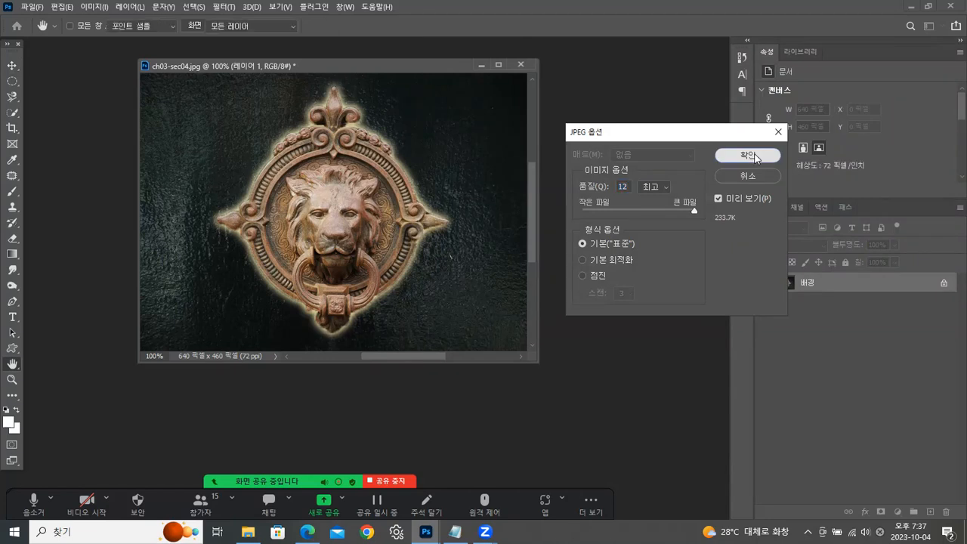
left_click(755, 156)
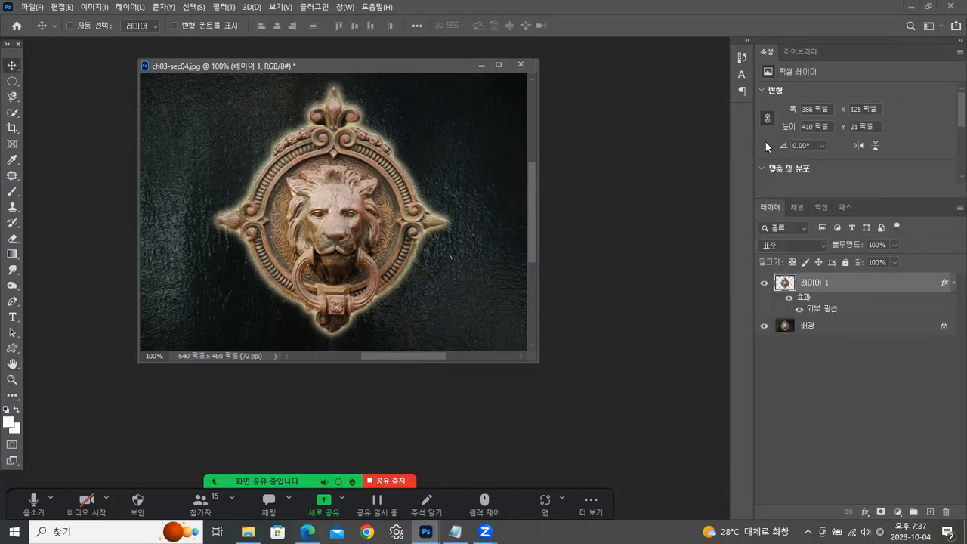
- Close the lion document without saving and open ch03-sec05.jpg from File Explorer as a floating window
left_click(522, 64)
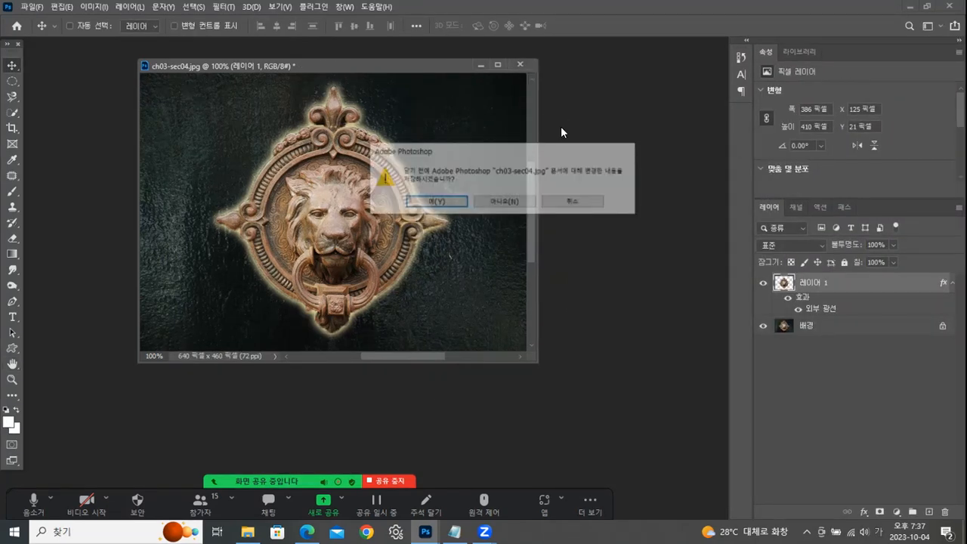
left_click(504, 201)
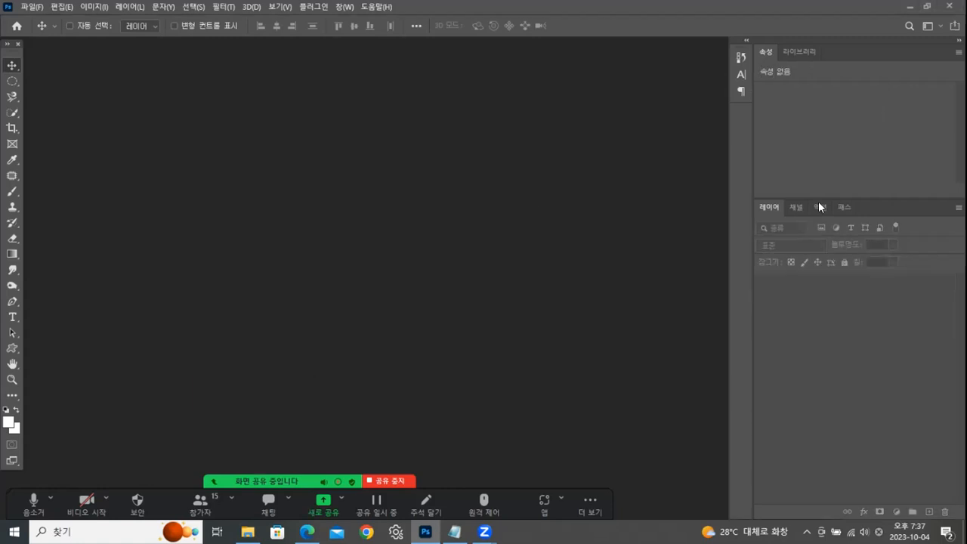
key("alt+Tab")
left_click_drag(815, 195, 105, 303)
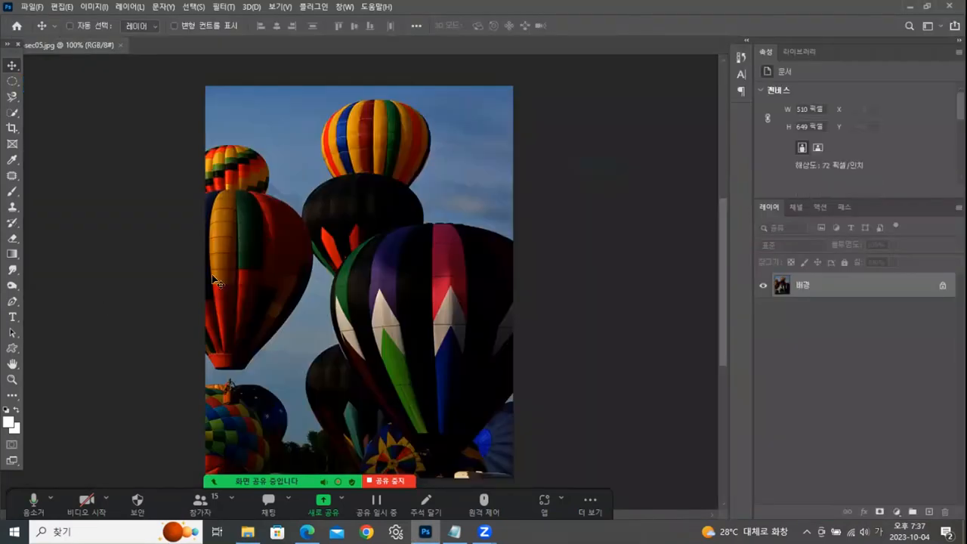
left_click_drag(89, 44, 377, 57)
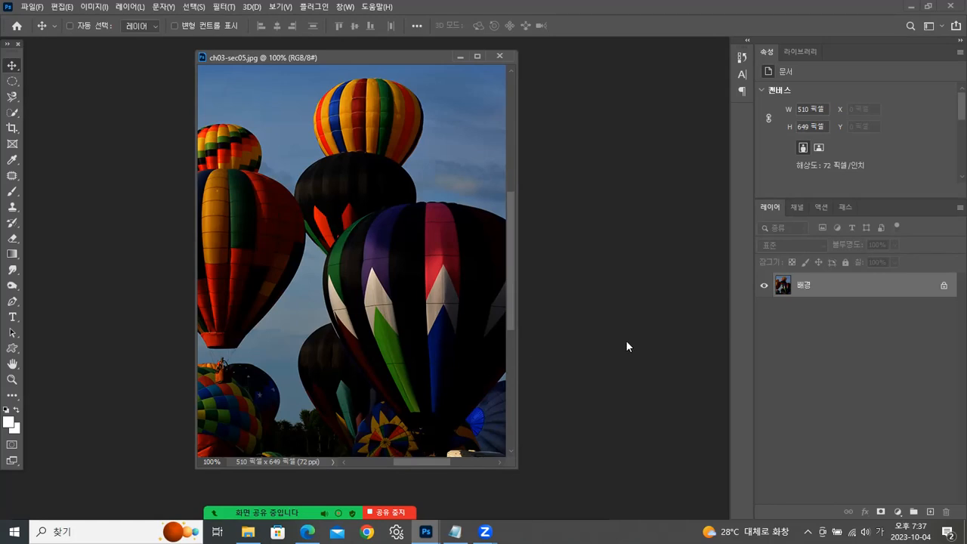
left_click_drag(343, 57, 324, 56)
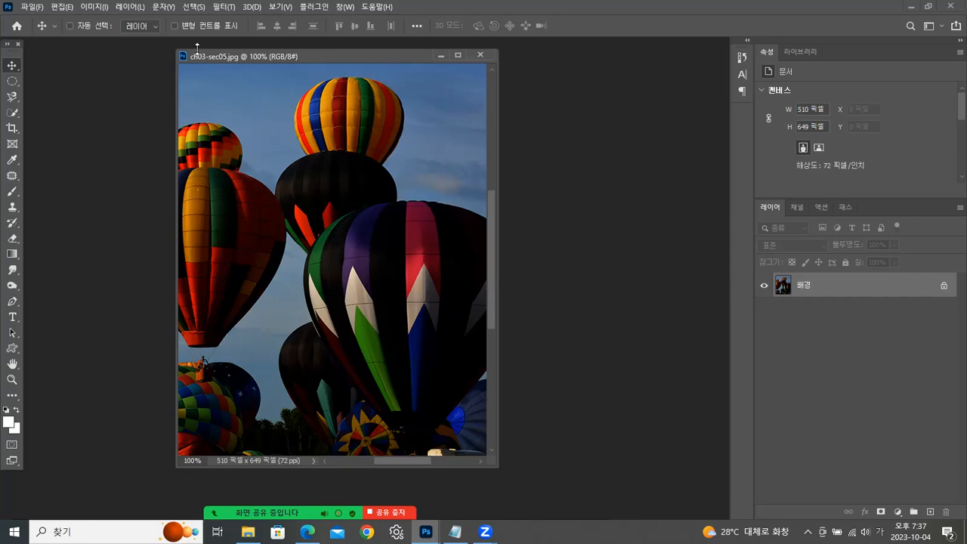
- Open the Brightness/Contrast adjustment for the balloon image and place its dialog clear of most of the photo
left_click(102, 8)
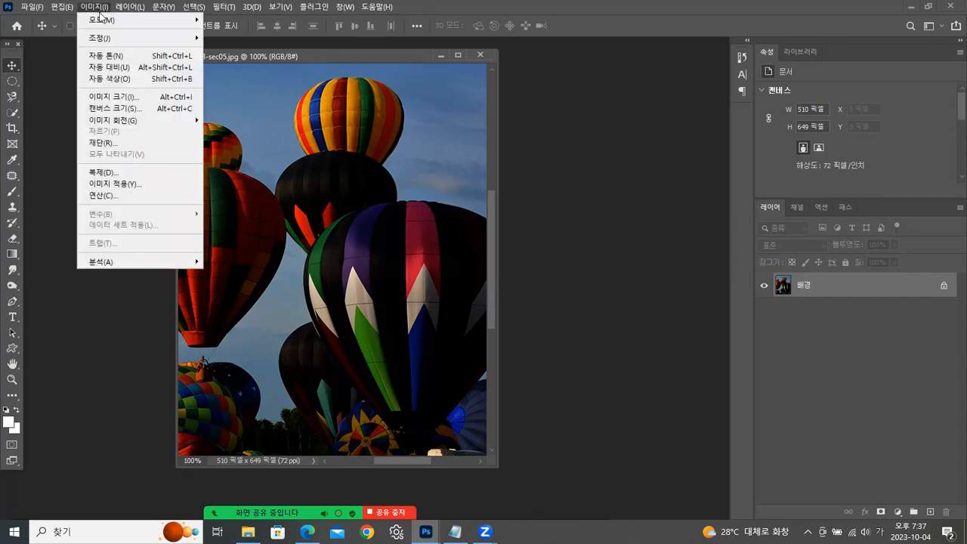
mouse_move(103, 39)
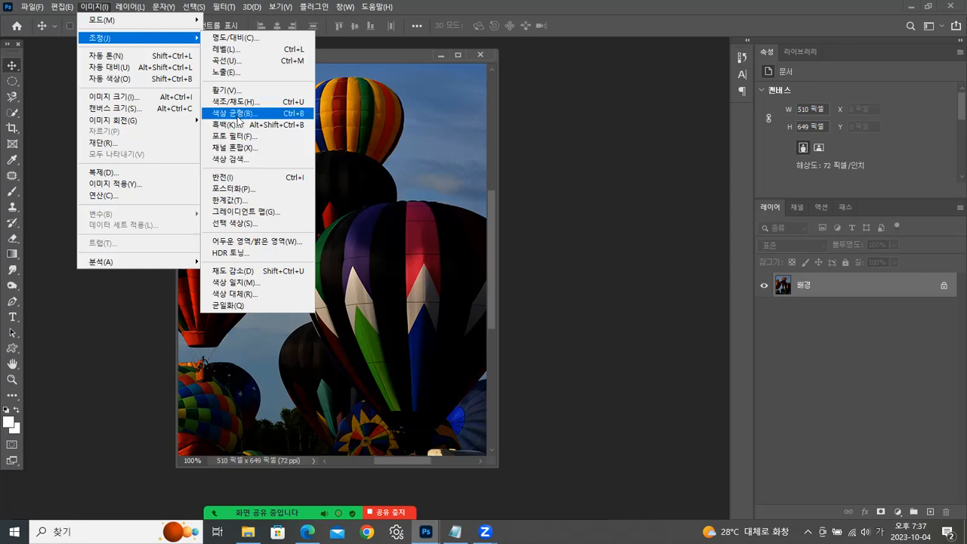
left_click(242, 39)
left_click_drag(411, 240, 570, 84)
- Try brightness 121, reset it to 0, test brightness 69 with the legacy option enabled, and disable that option
left_click_drag(555, 121, 600, 121)
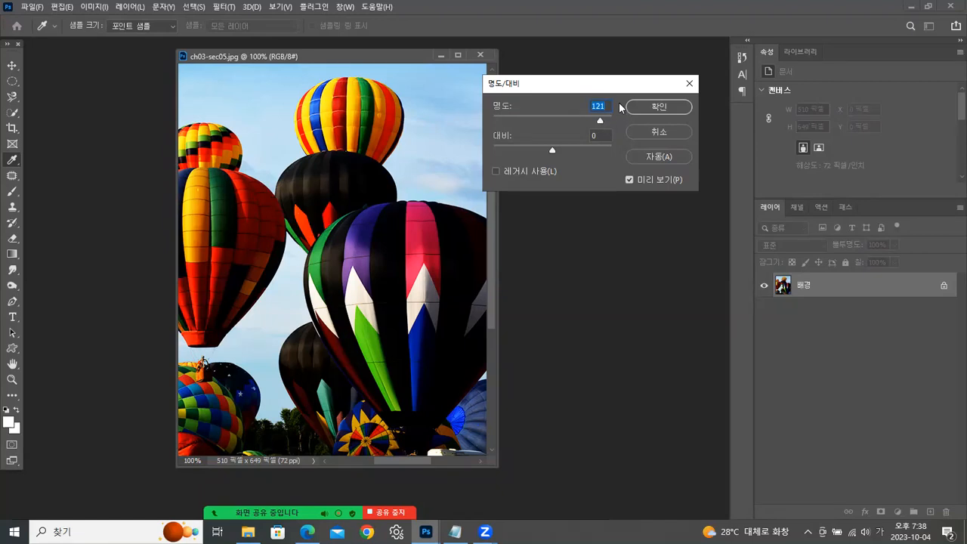
type("0")
left_click(496, 171)
left_click_drag(554, 122, 593, 123)
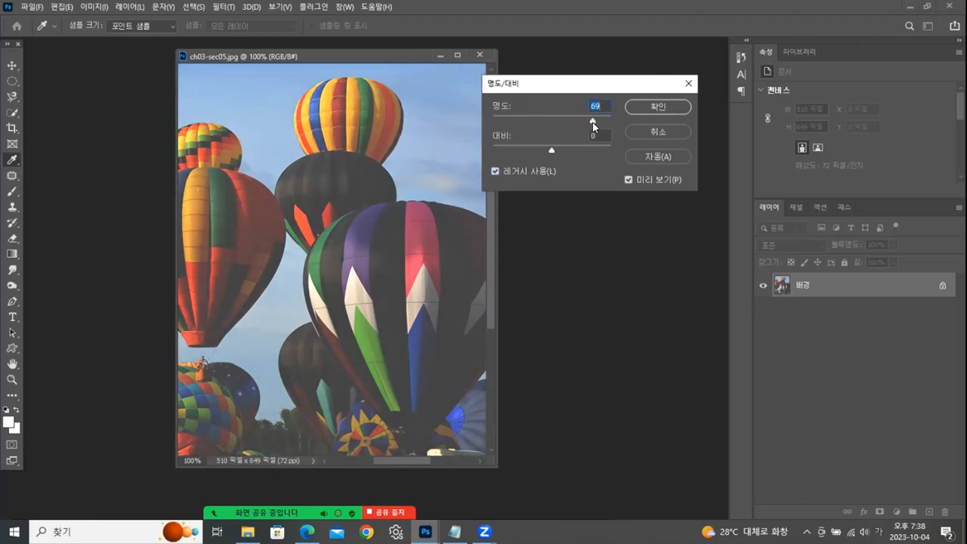
left_click(494, 170)
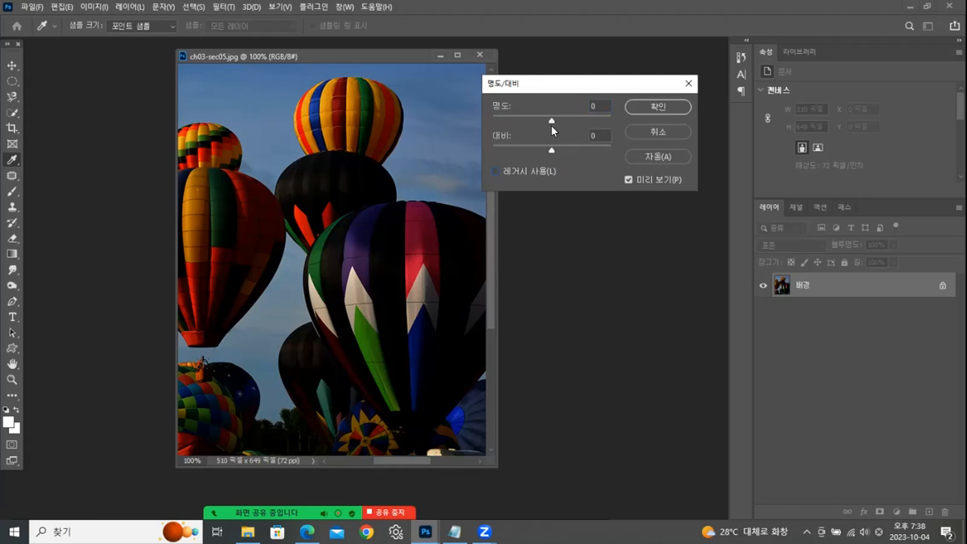
- Test another brightness value on the balloon photo and cancel the Brightness/Contrast adjustment
left_click_drag(550, 118, 586, 144)
left_click(682, 131)
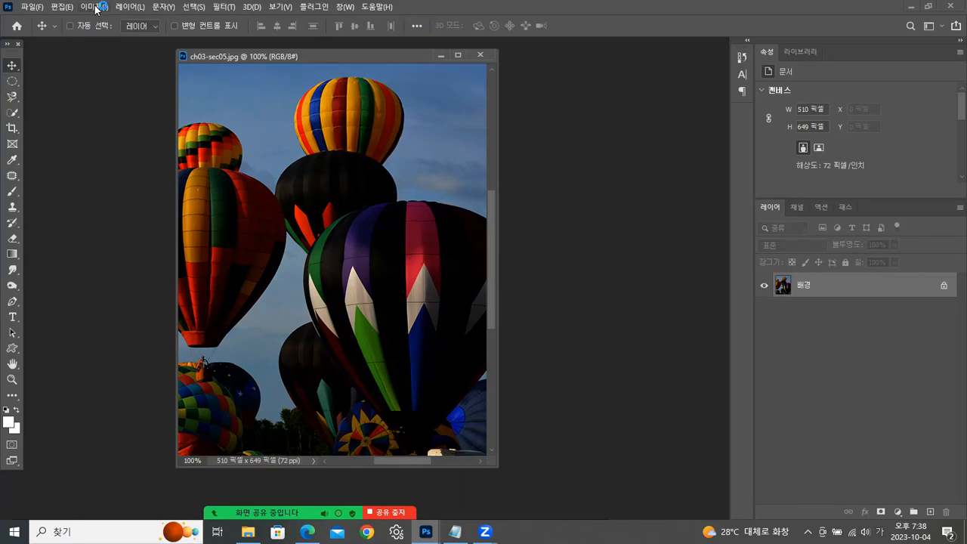
- Open Levels for the balloon image with its dialog beside the photo, and test the shadow input level before returning it to 0
left_click(97, 8)
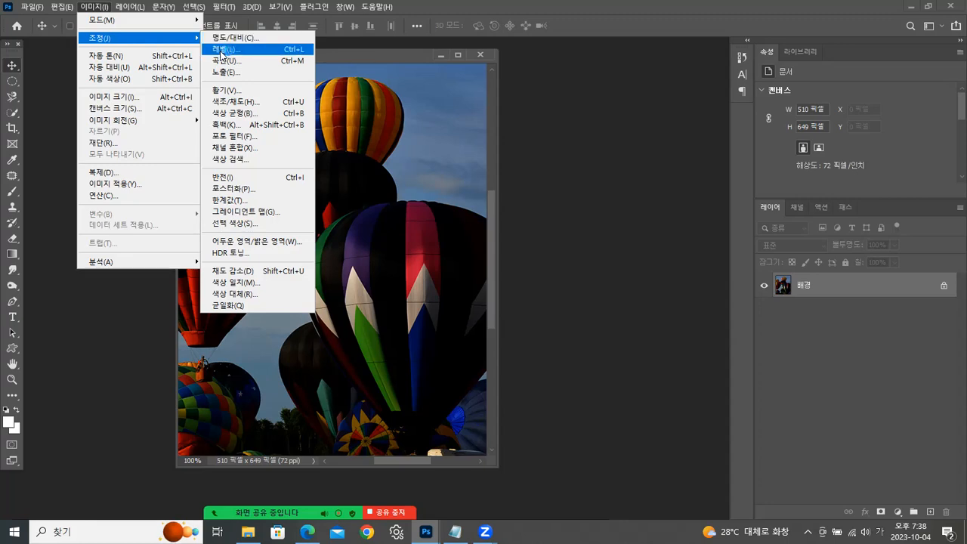
left_click(221, 50)
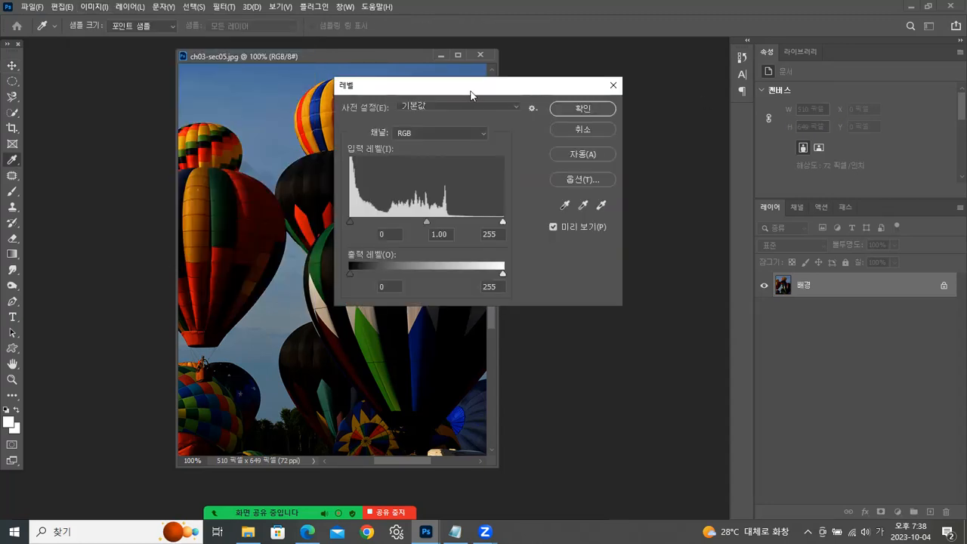
left_click_drag(473, 93, 675, 72)
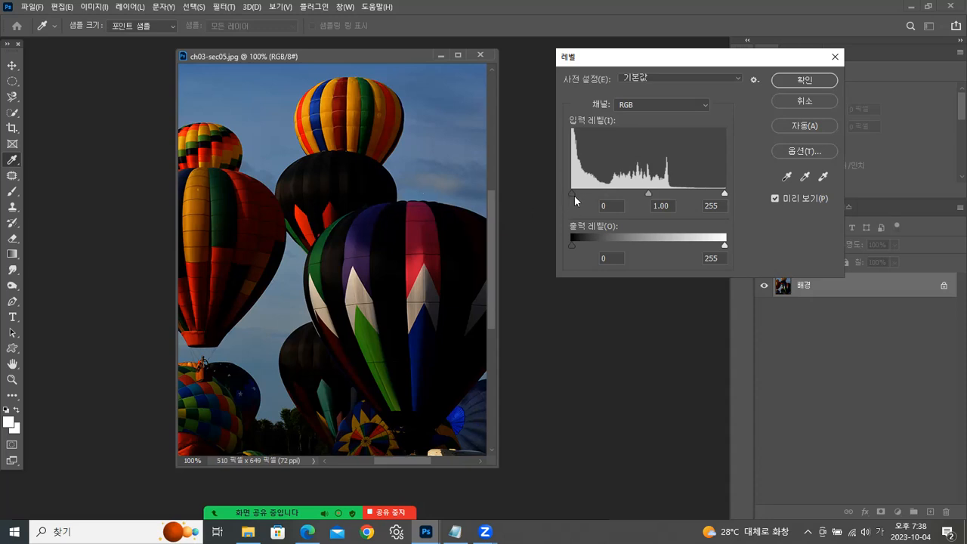
left_click_drag(573, 193, 572, 192)
left_click(949, 351)
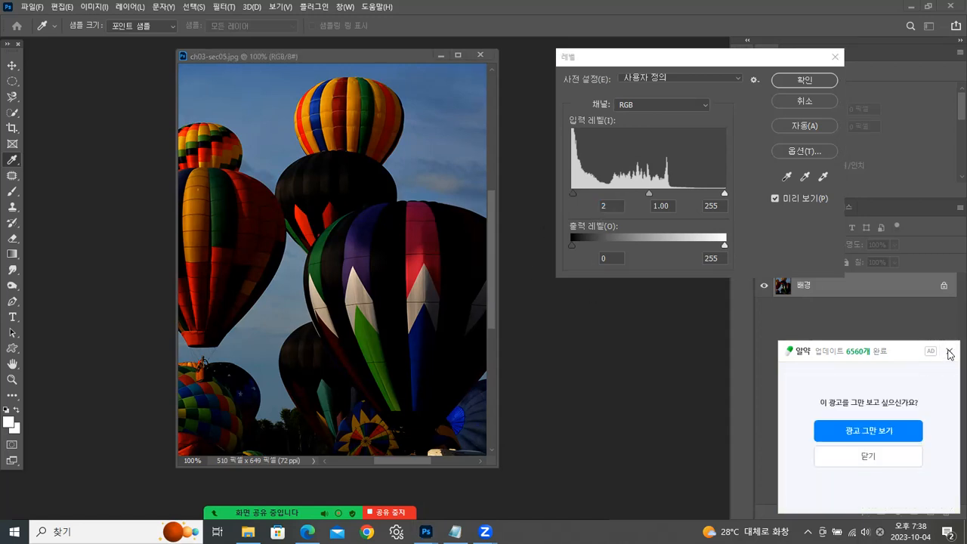
left_click(950, 351)
mouse_move(571, 192)
left_mouse_down()
mouse_move(593, 191)
mouse_move(564, 193)
left_mouse_up()
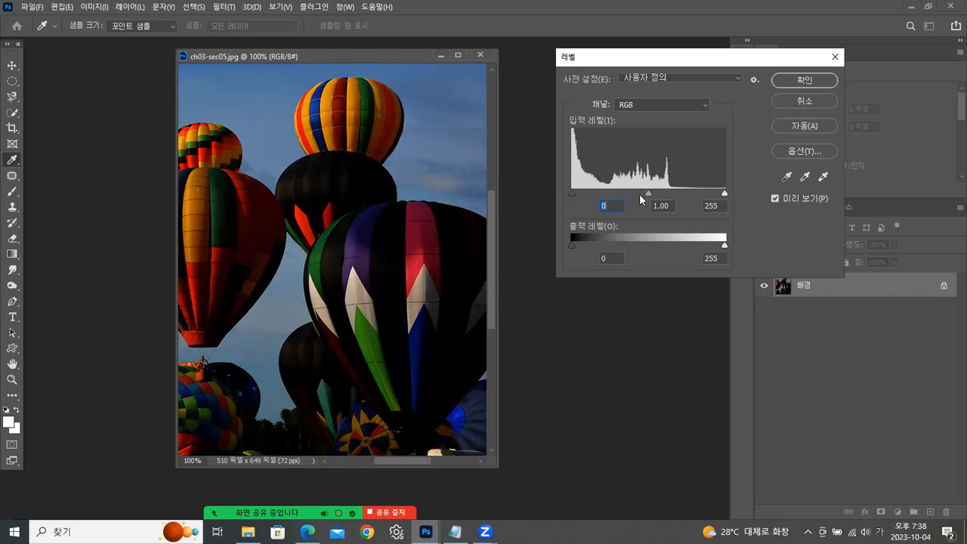
- Brighten the balloon photo by setting the Levels midtone input to 2.69 with black at 0 and white at 255, and apply it
left_click_drag(648, 194, 594, 199)
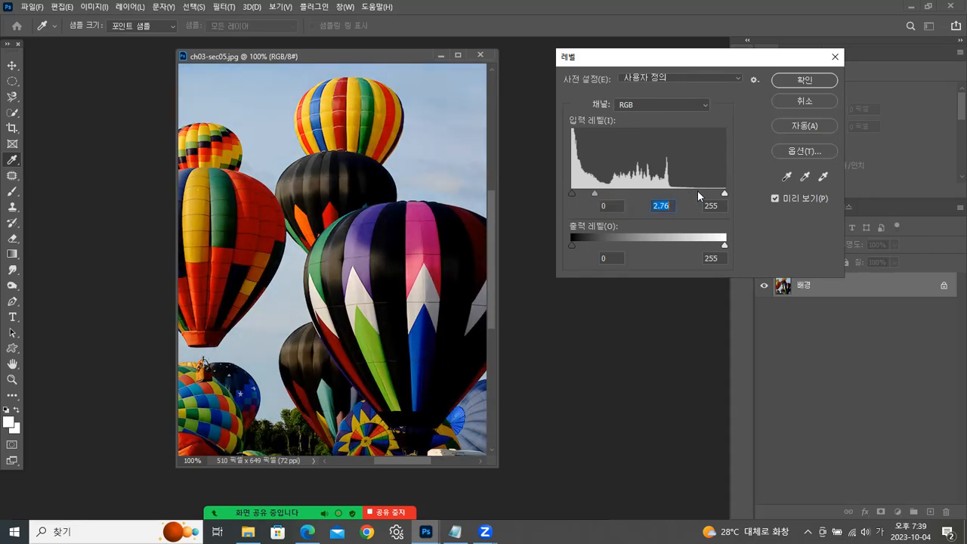
mouse_move(723, 195)
left_mouse_down()
mouse_move(696, 195)
mouse_move(735, 196)
left_mouse_up()
left_click_drag(576, 191, 538, 196)
left_click_drag(597, 187, 595, 193)
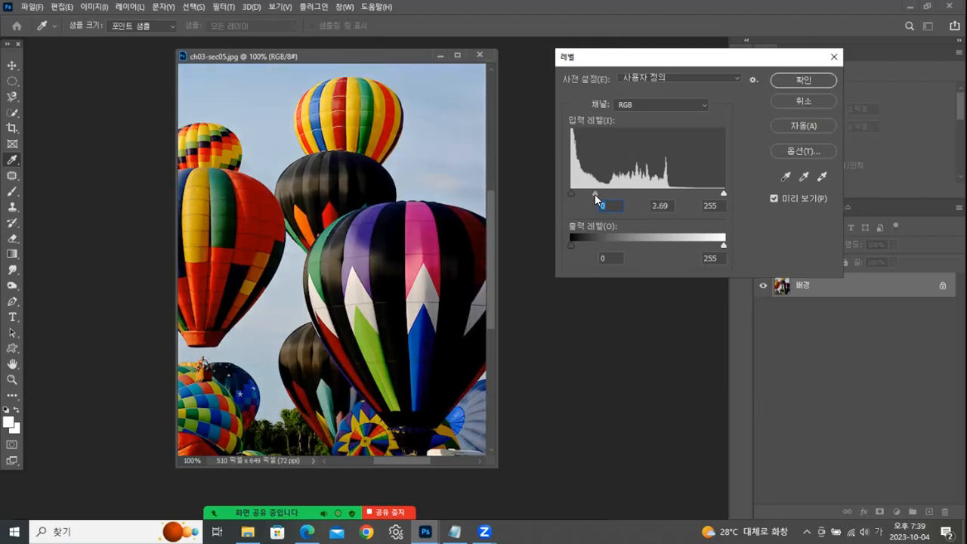
left_click(812, 80)
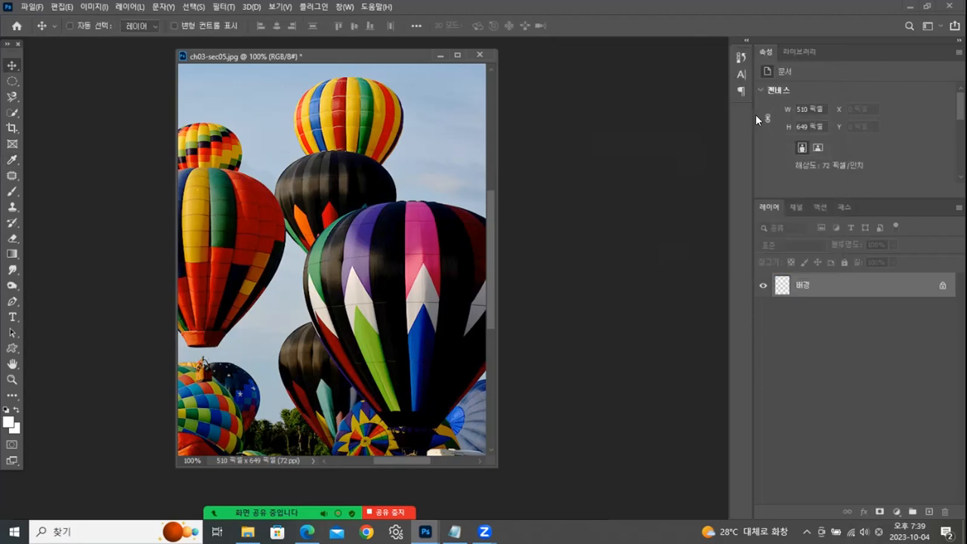
- Compare the original snapshot with the Levels state in the document history
left_click(742, 56)
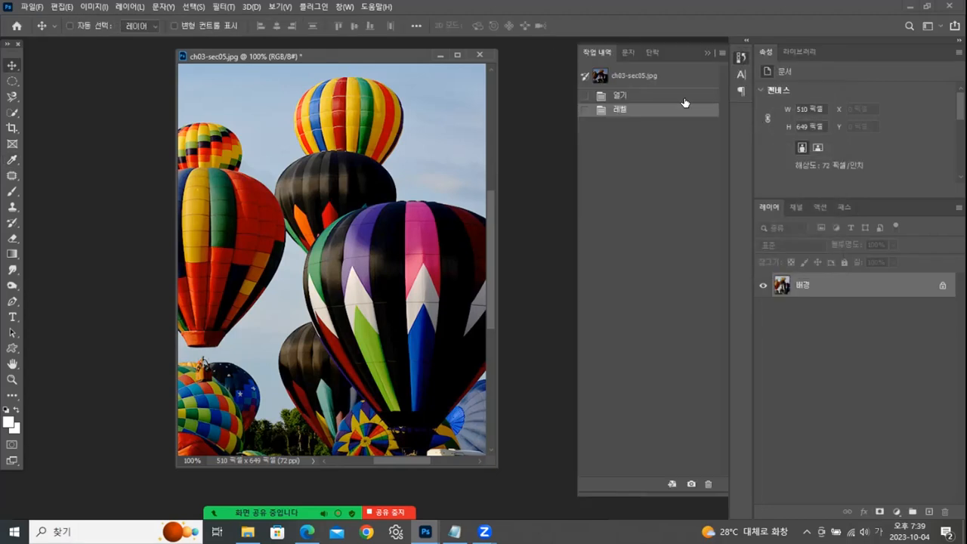
left_click(651, 76)
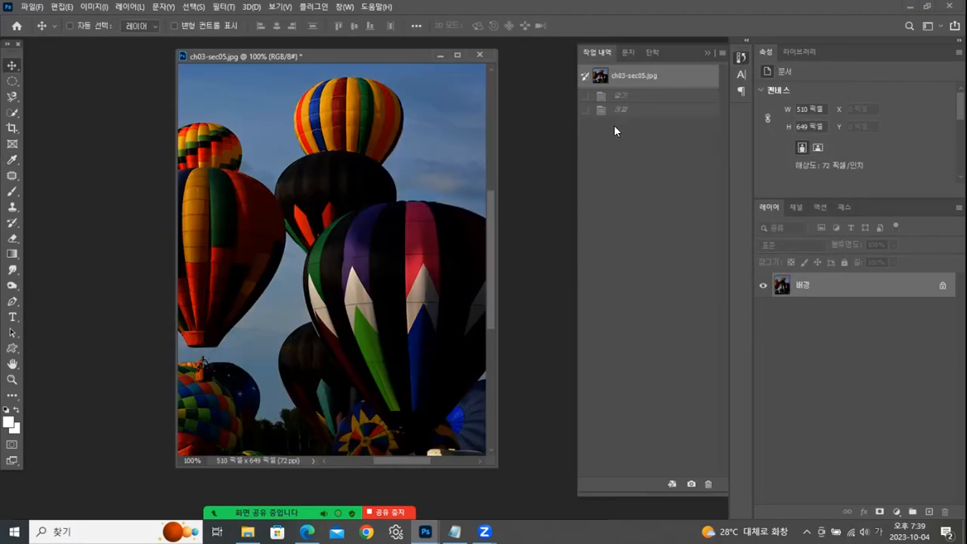
left_click(631, 111)
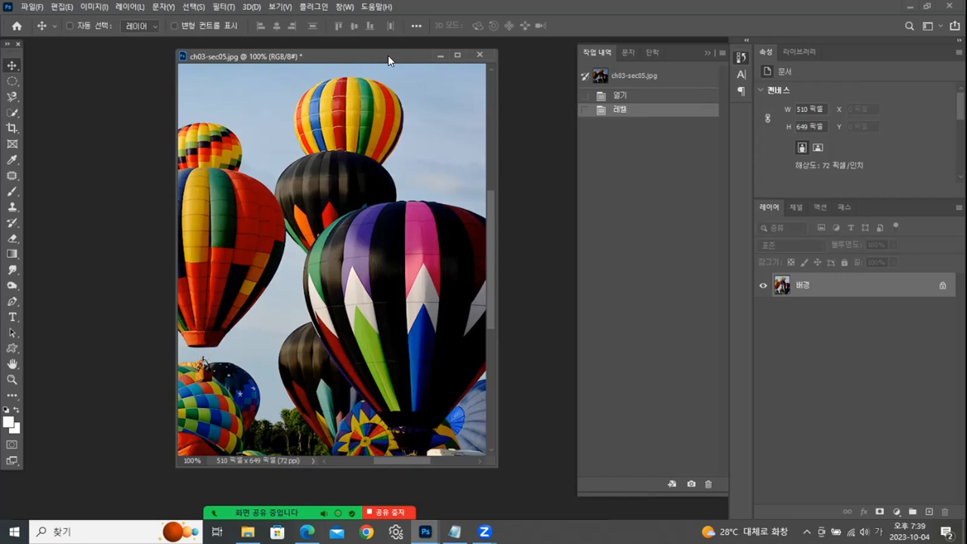
- Fill a tall elliptical selection over the upper-left balloons with white directly on the background, and clear all selections
left_click(12, 81)
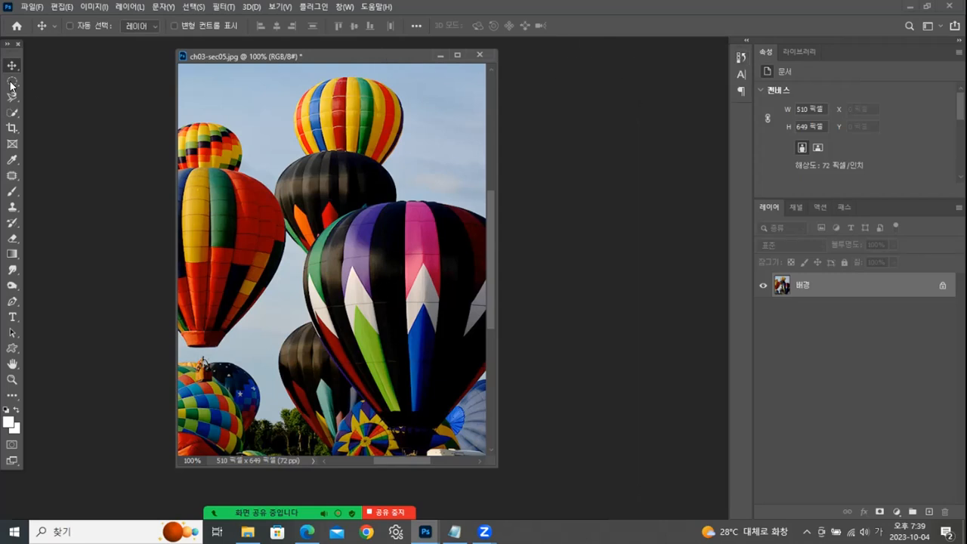
left_click_drag(218, 110, 265, 249)
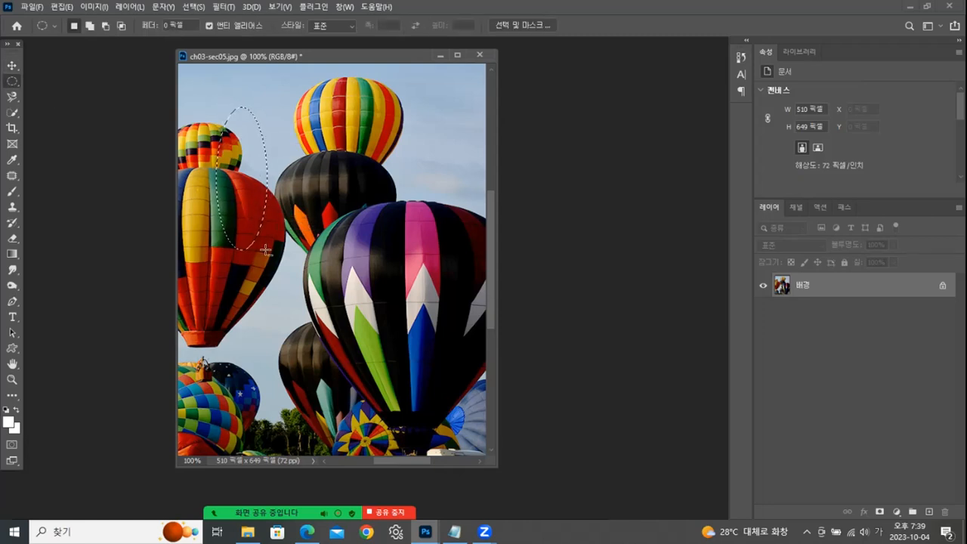
key("BackSpace")
key("ctrl+d")
left_click_drag(232, 229, 473, 371)
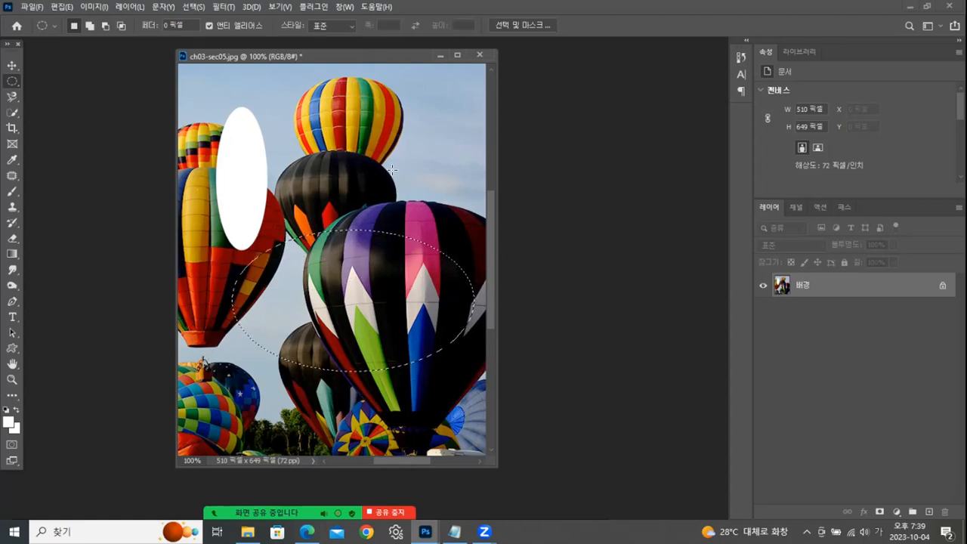
key("ctrl+d")
- Revert the balloon photo to its original snapshot in the history
left_click(740, 57)
left_click(668, 72)
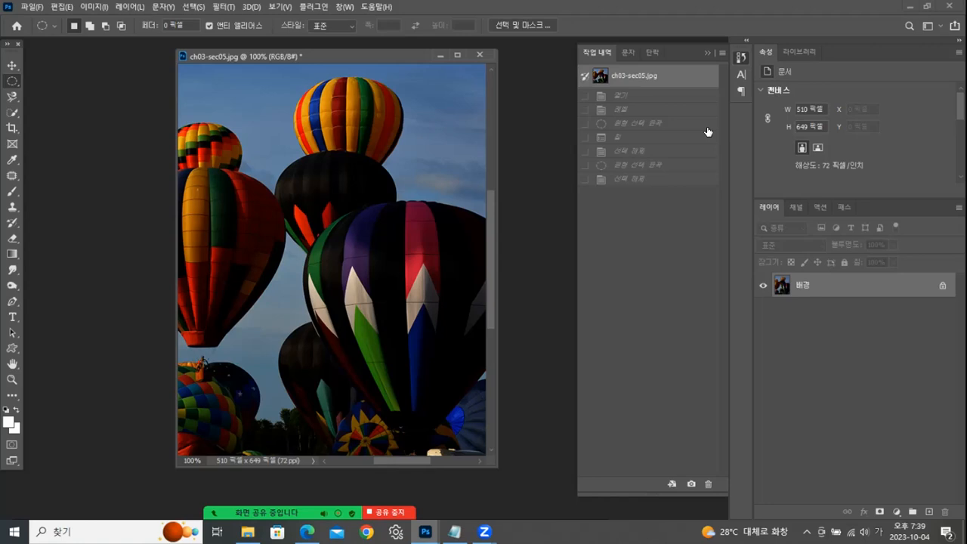
- Add a Levels adjustment layer above the background, brighten the midtones strongly, and deselect the layer
left_click(345, 7)
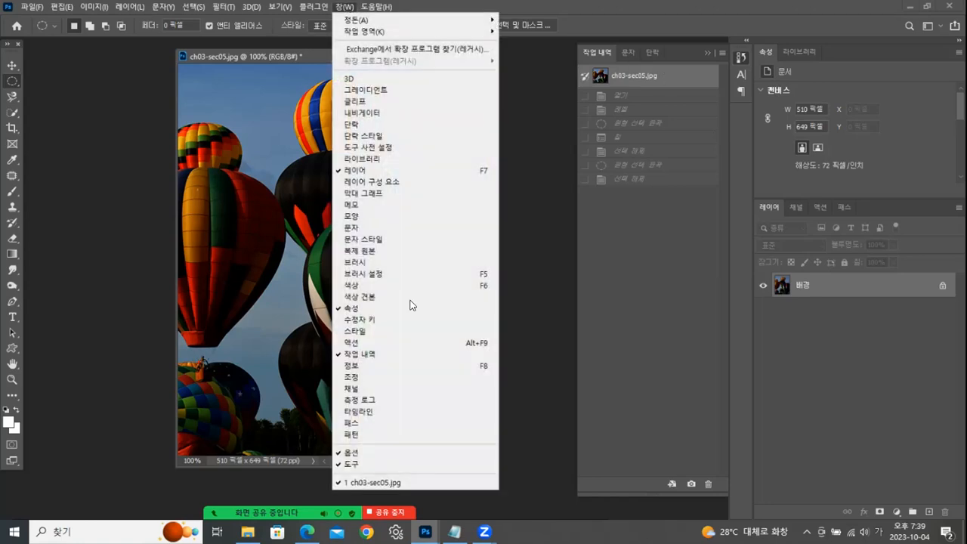
left_click(352, 377)
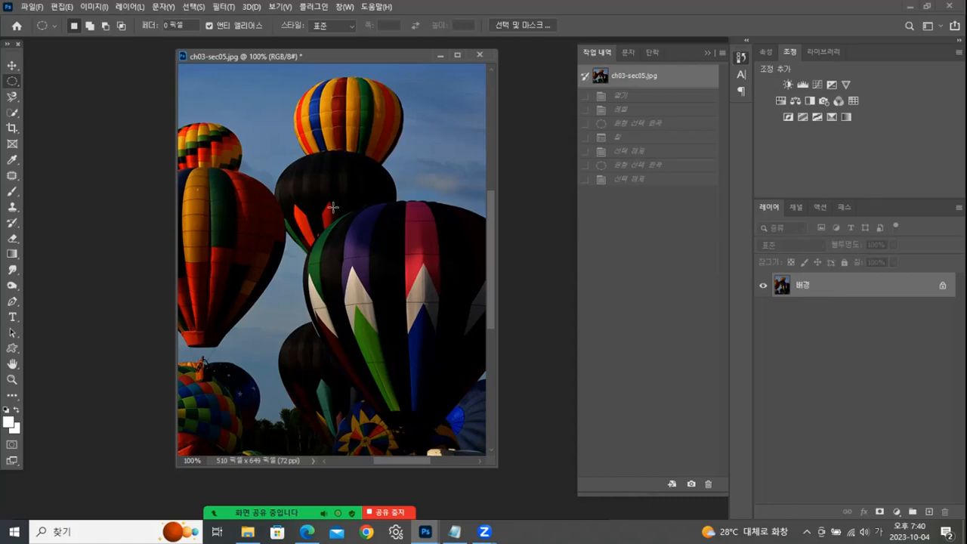
left_click(804, 84)
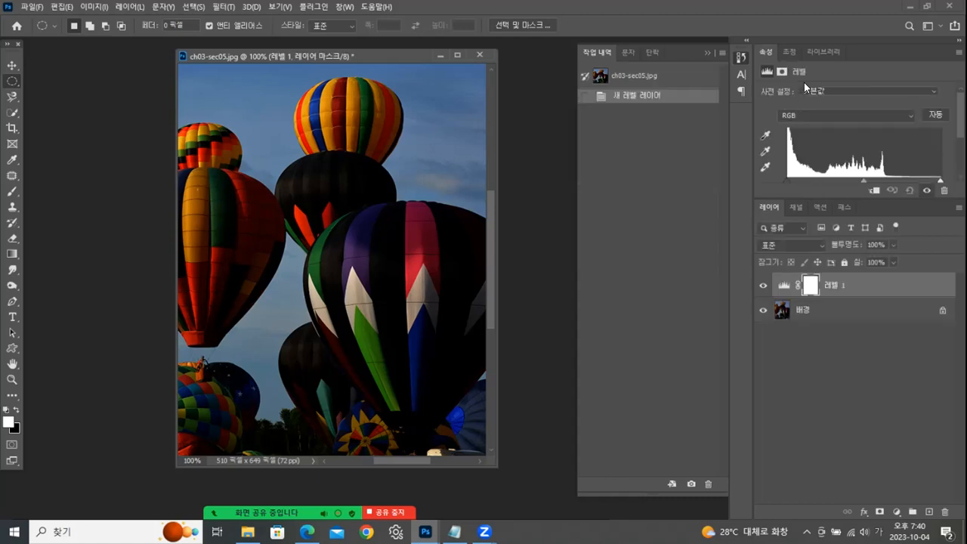
left_click_drag(859, 177, 814, 180)
left_click(839, 340)
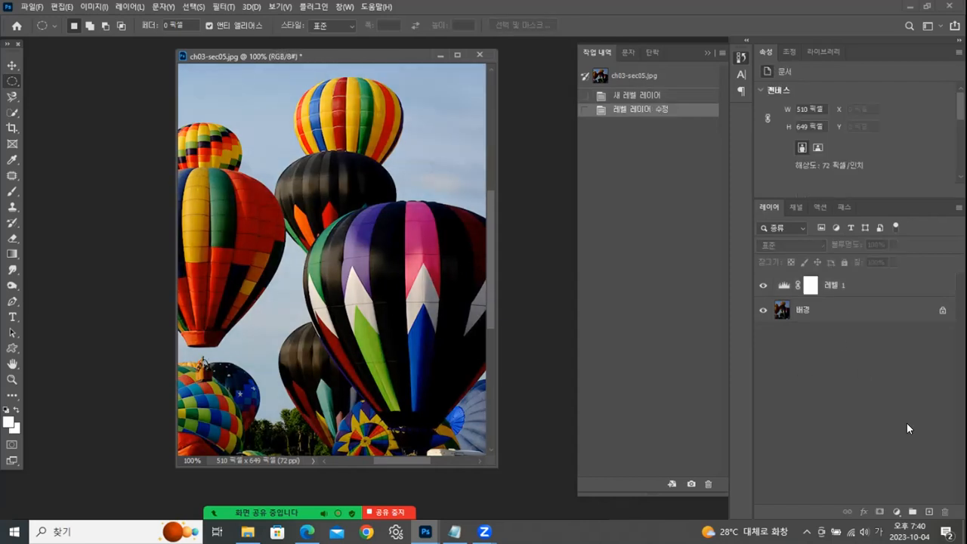
- Create a new layer with a white-filled ellipse about 102 x 314 px over the upper-left balloons, and clear the selection
left_click(929, 513)
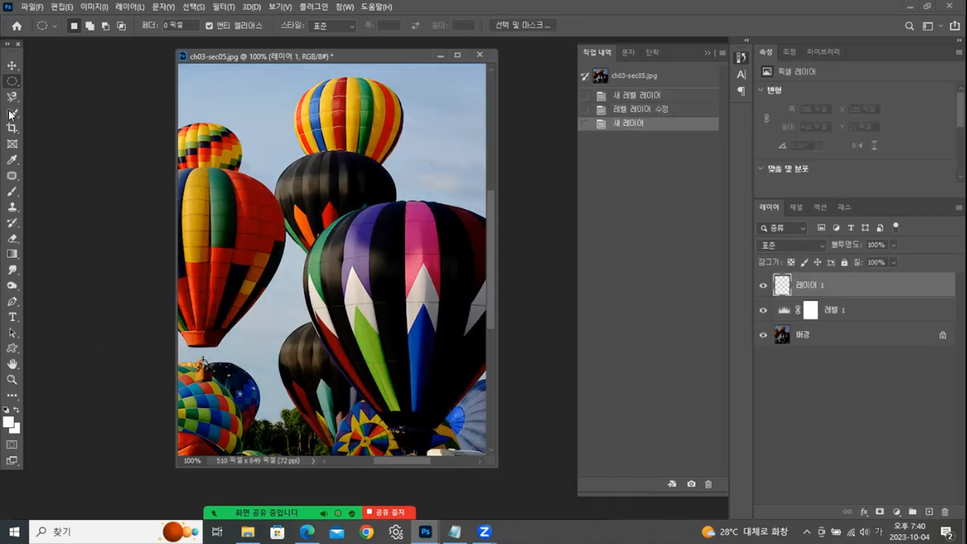
left_click(10, 84)
left_click_drag(197, 80, 259, 270)
key("alt+BackSpace")
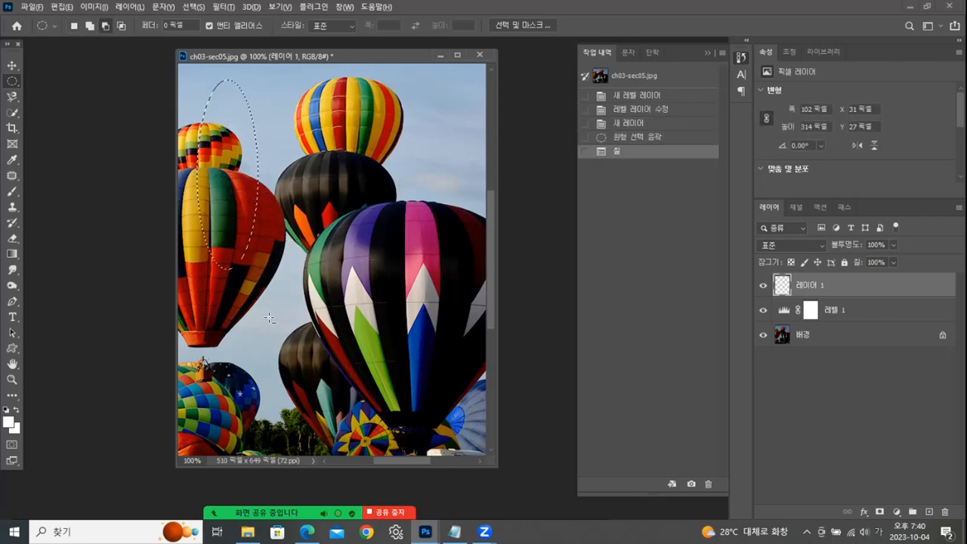
key("ctrl+d")
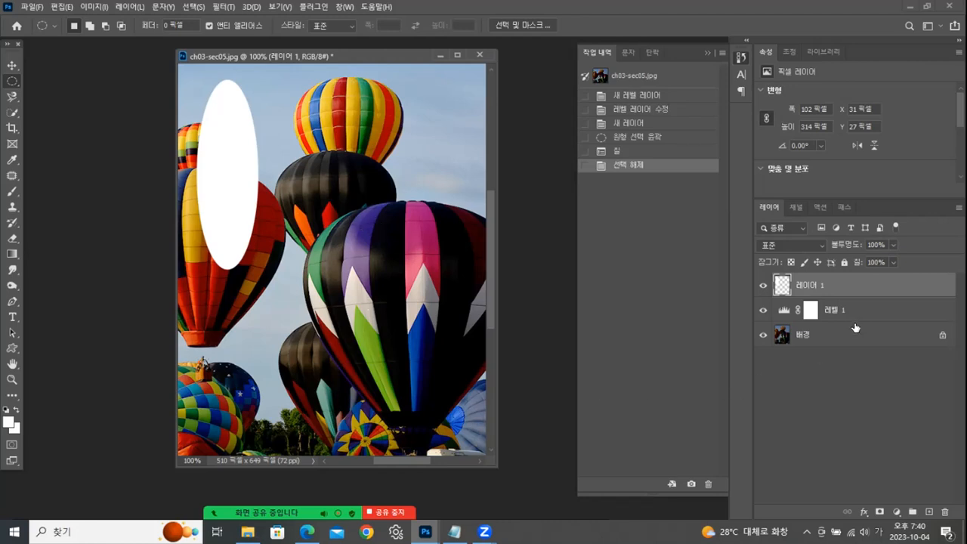
- Reopen the Levels adjustment layer's settings and fine-tune its midtone level
left_click(808, 314)
left_click(809, 314)
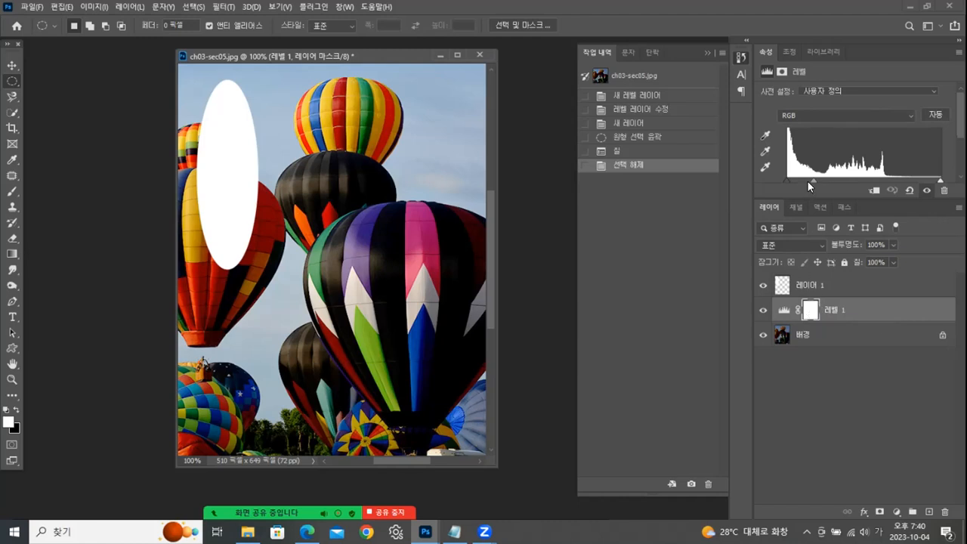
mouse_move(816, 180)
left_mouse_down()
mouse_move(844, 177)
mouse_move(815, 178)
left_mouse_up()
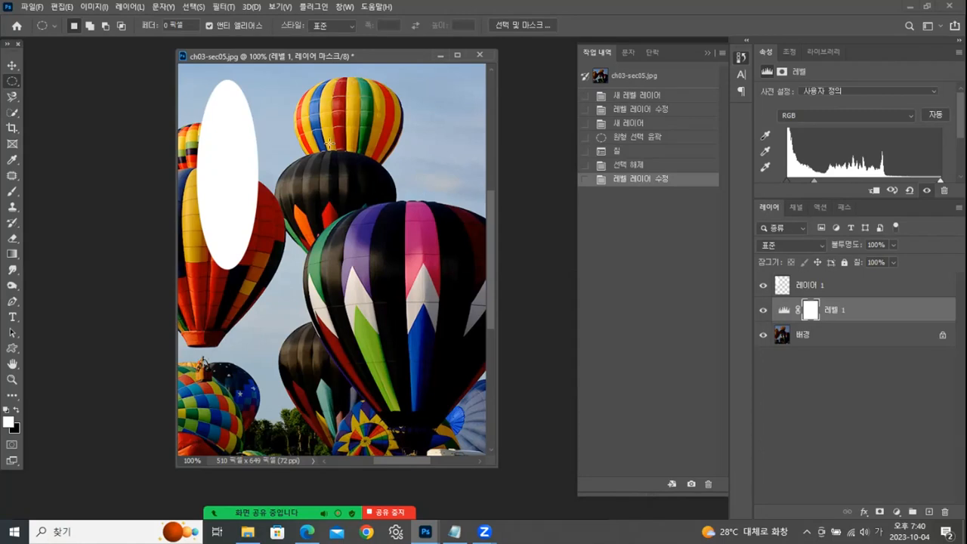
left_click(92, 8)
mouse_move(150, 39)
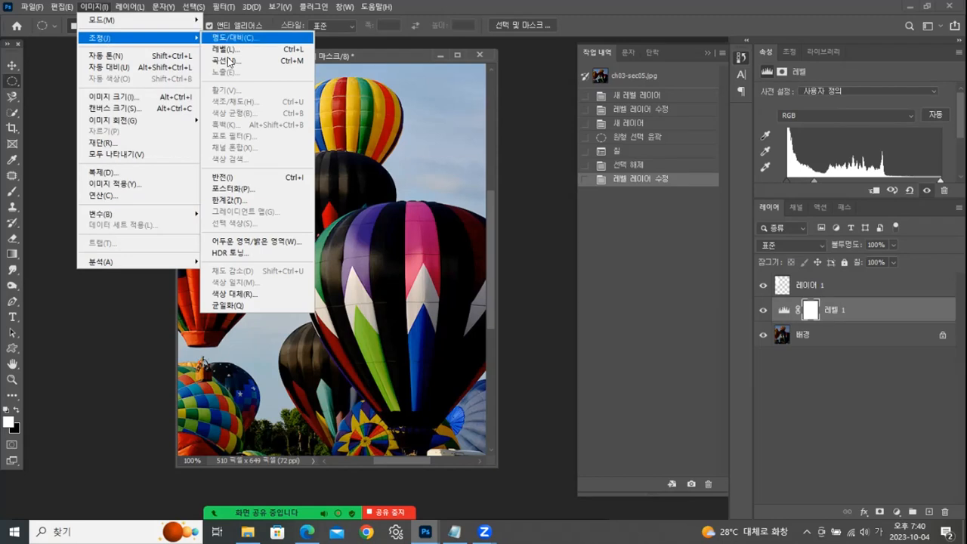
left_click(374, 52)
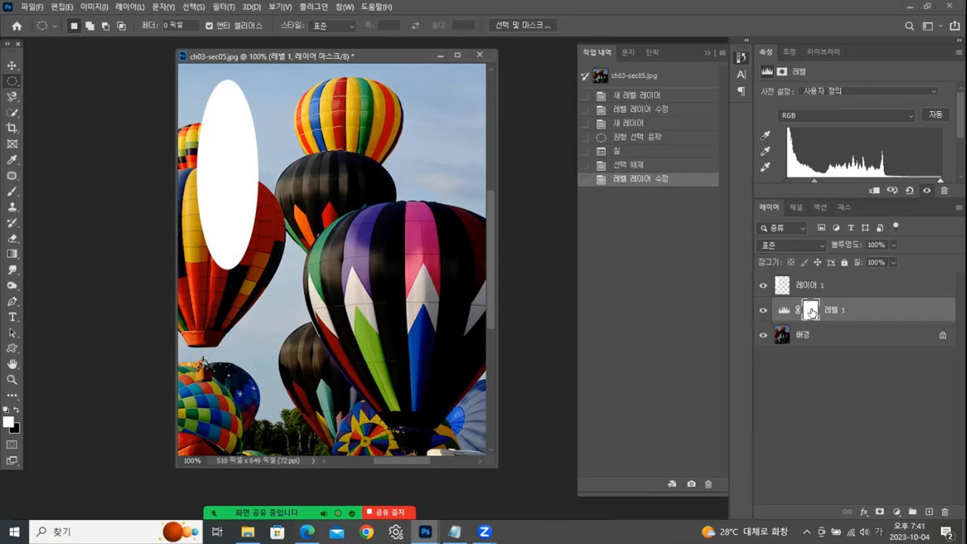
left_click(790, 52)
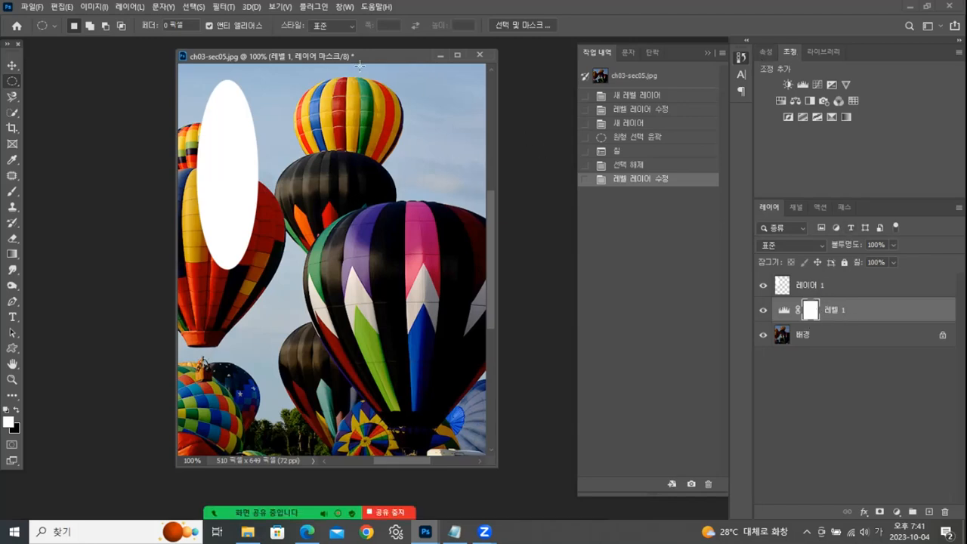
- Close the balloon document without saving the changes
left_click_drag(380, 59, 344, 66)
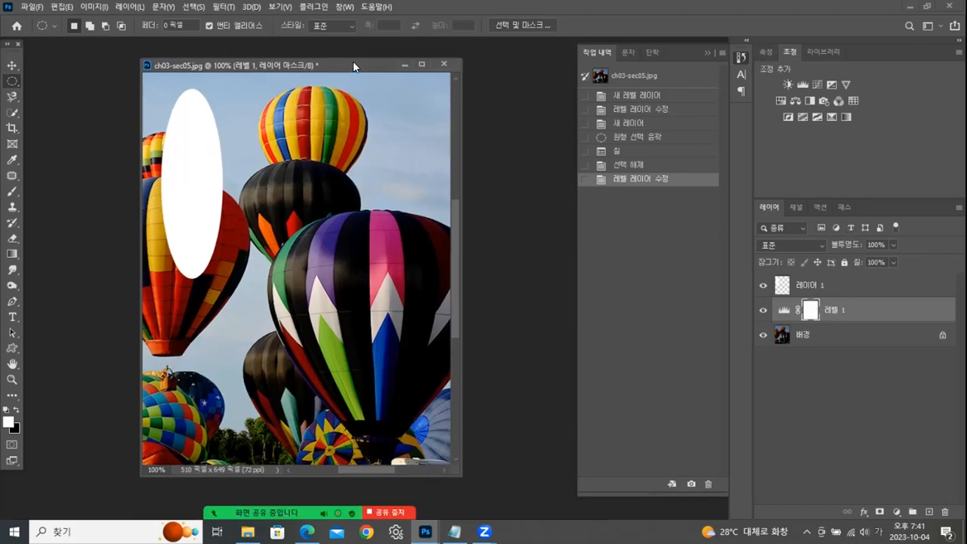
left_click(443, 61)
left_click(505, 204)
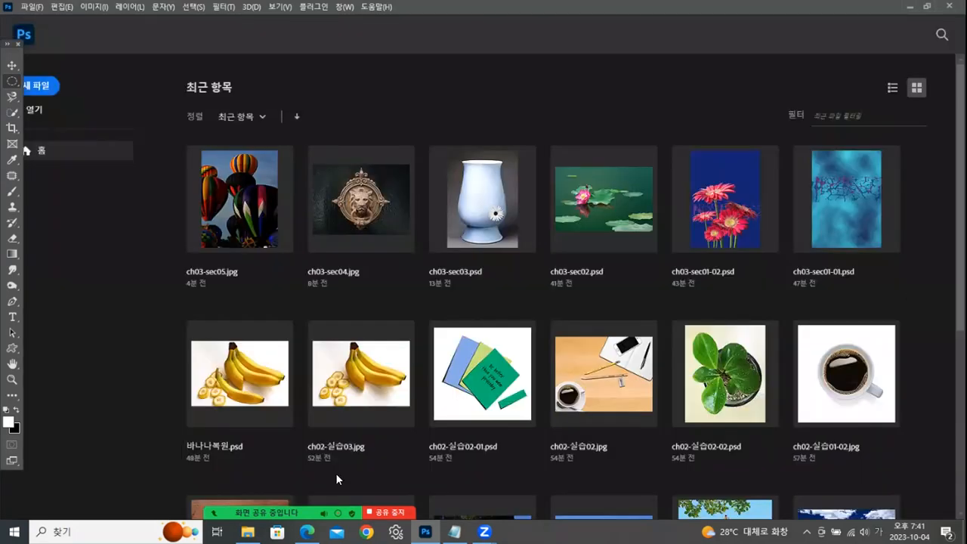
- Open ch03-sec06-01.psd from File Explorer and detach it as a floating window
key("alt+Tab")
left_click_drag(888, 204, 117, 326)
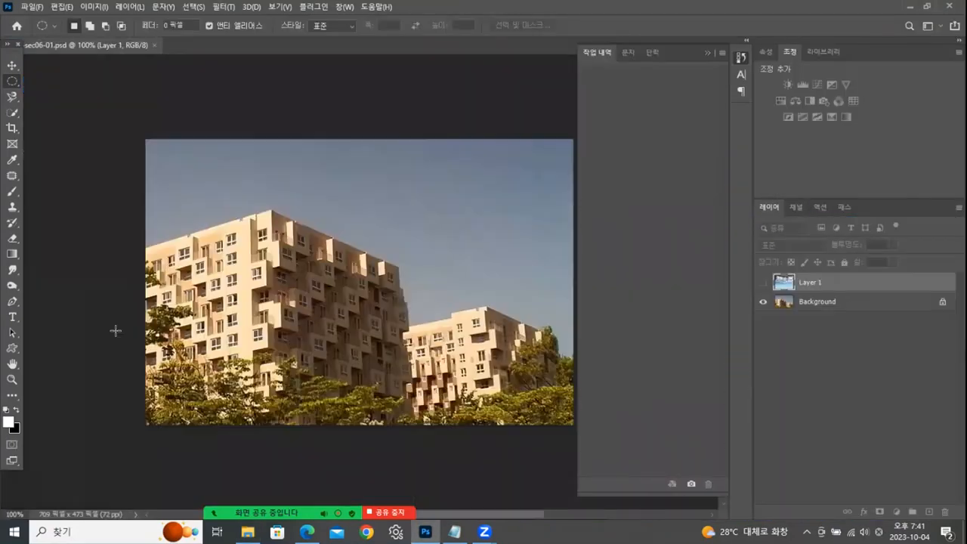
left_click_drag(112, 42, 408, 66)
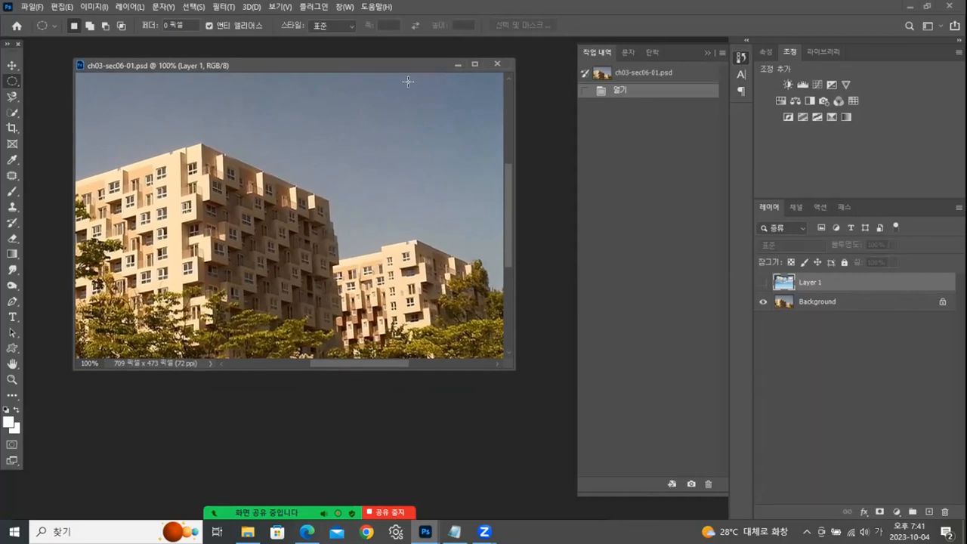
- Collapse the history display, make the cloud-sky Layer 1 visible, and enlarge the document window around the image
left_click(706, 54)
left_click(763, 282)
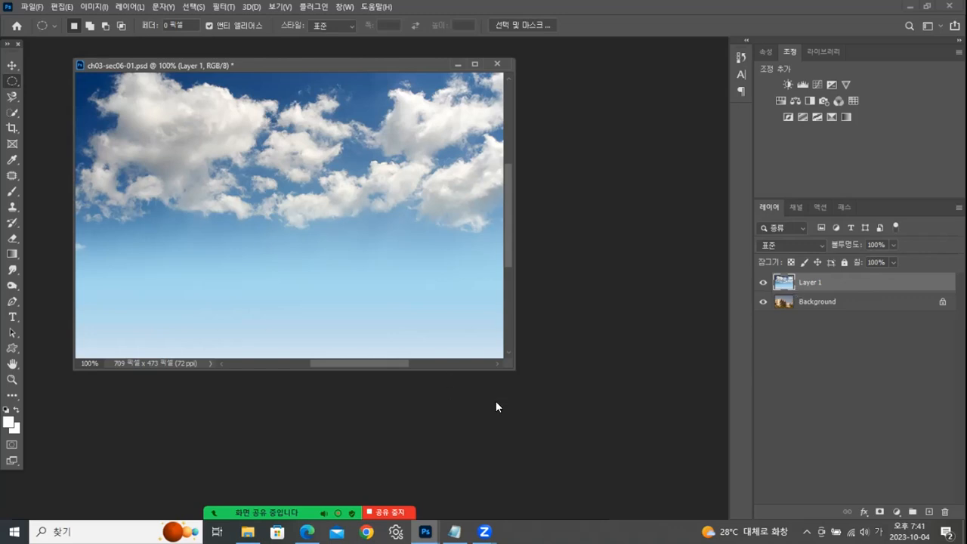
left_click_drag(511, 369, 603, 425)
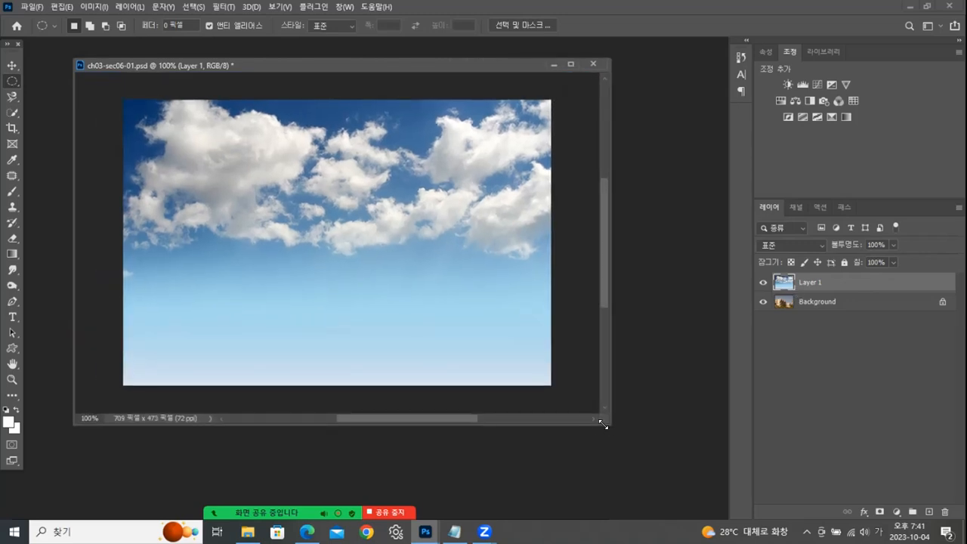
- Toggle Layer 1 to compare it with the building photo, and try erasing its sky with a hard 196 px Eraser
left_click(764, 283)
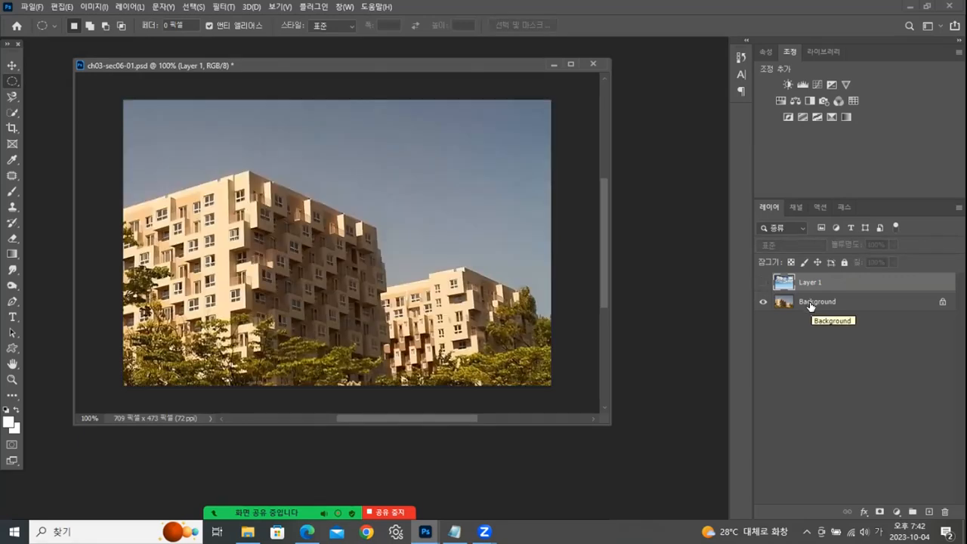
left_click(764, 282)
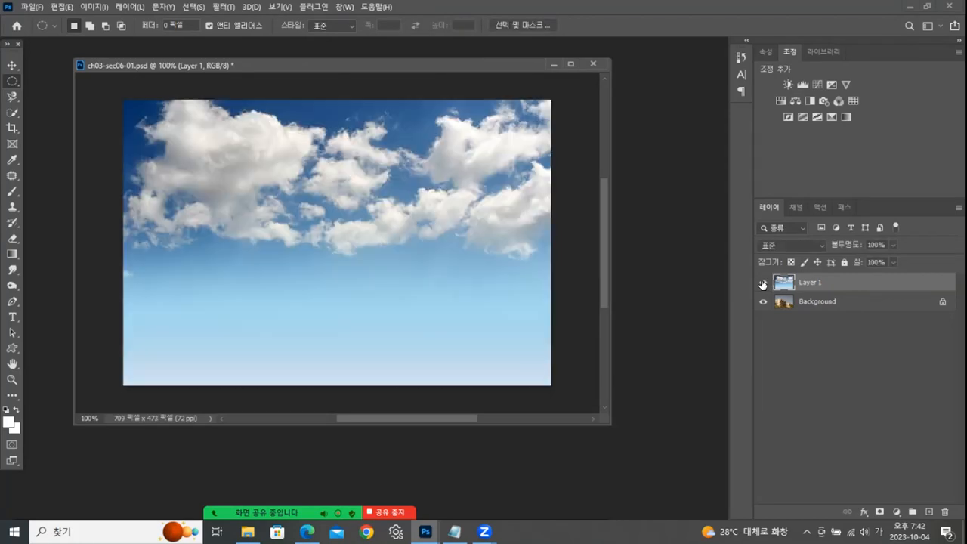
left_click(12, 239)
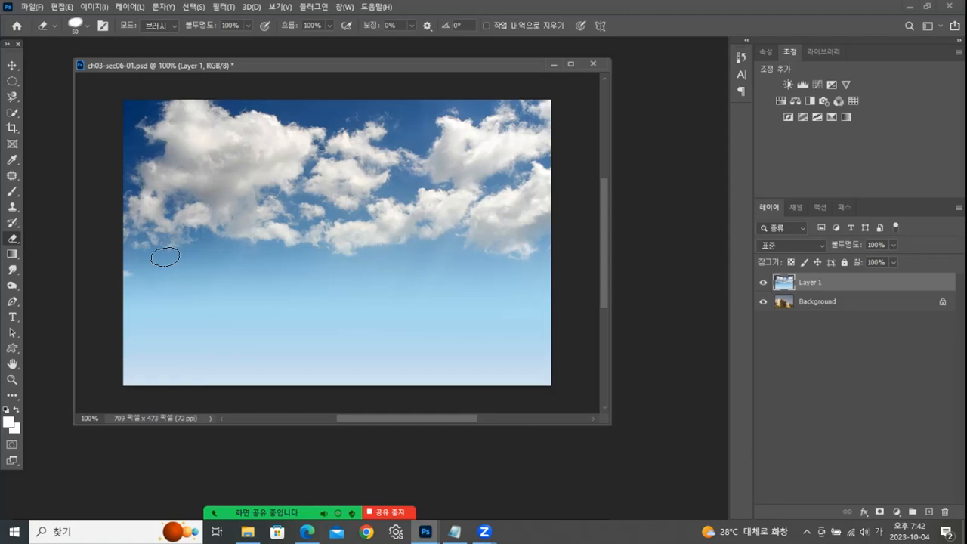
left_click(87, 26)
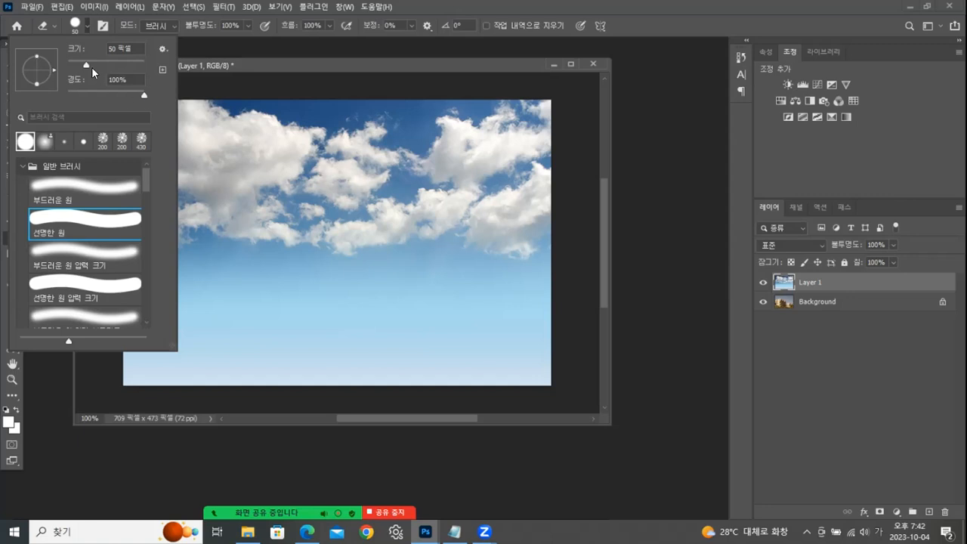
left_click(117, 67)
left_click_drag(123, 64, 127, 64)
left_click(306, 60)
left_click_drag(173, 285, 356, 272)
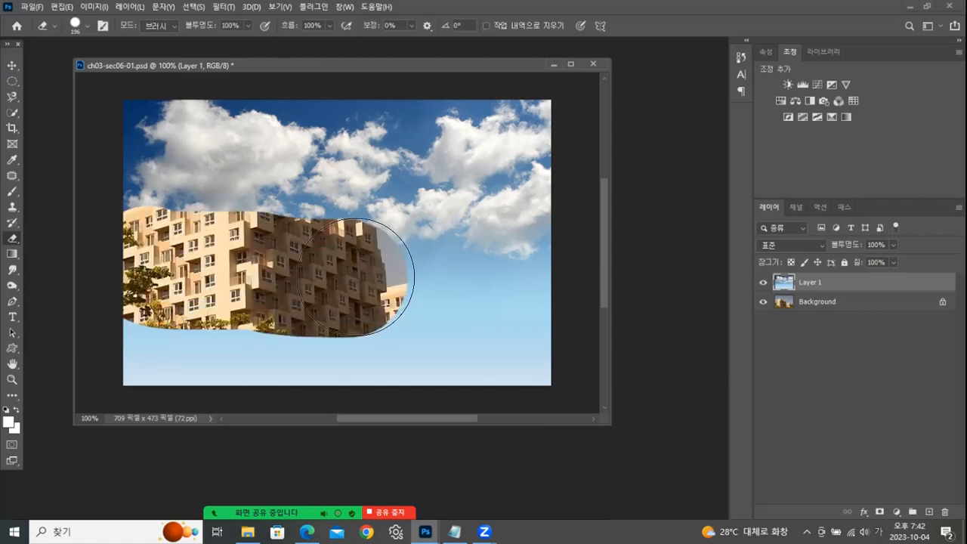
key("ctrl+z")
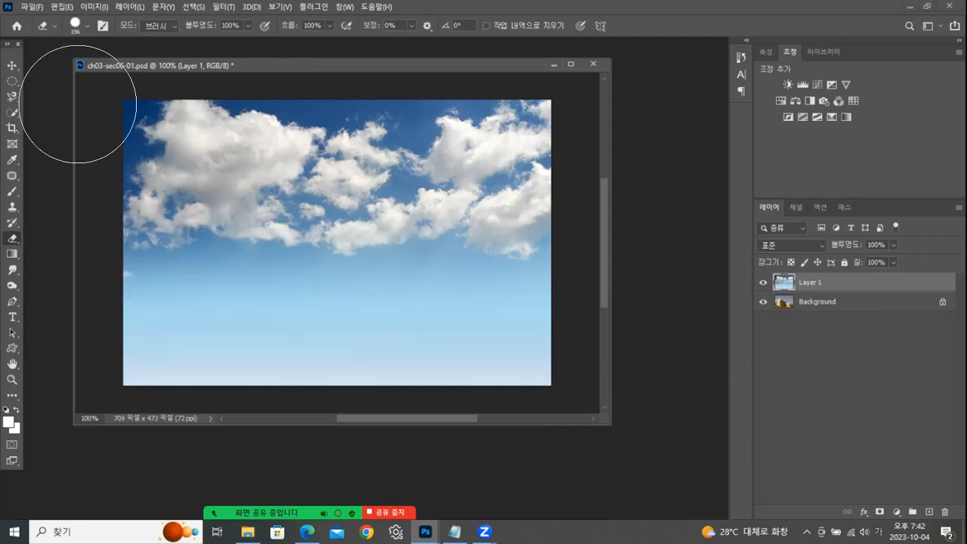
- Erase Layer 1's sky over the buildings and trees with the Soft Round Eraser at 196 px and 0% hardness
left_click(90, 26)
left_click_drag(140, 92, 67, 92)
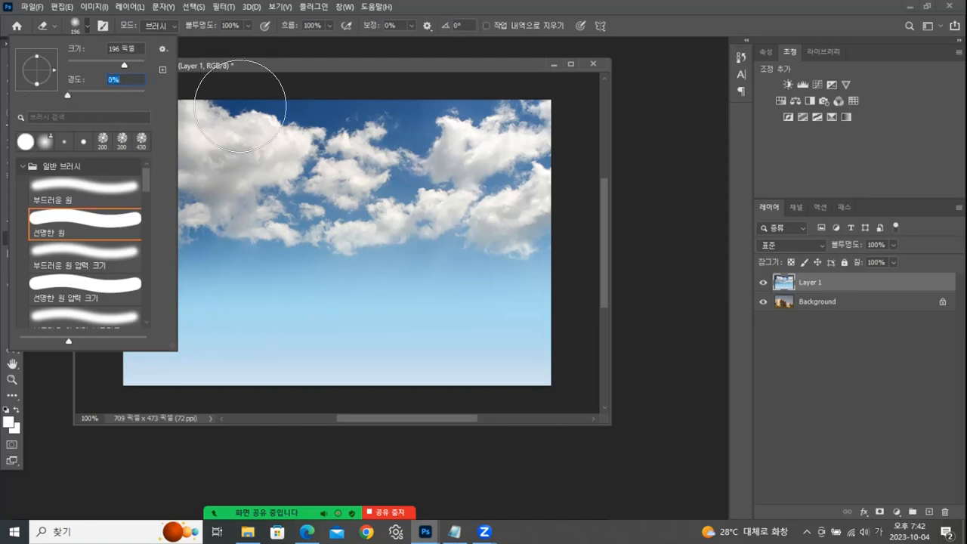
left_click(73, 191)
left_click_drag(326, 65, 327, 81)
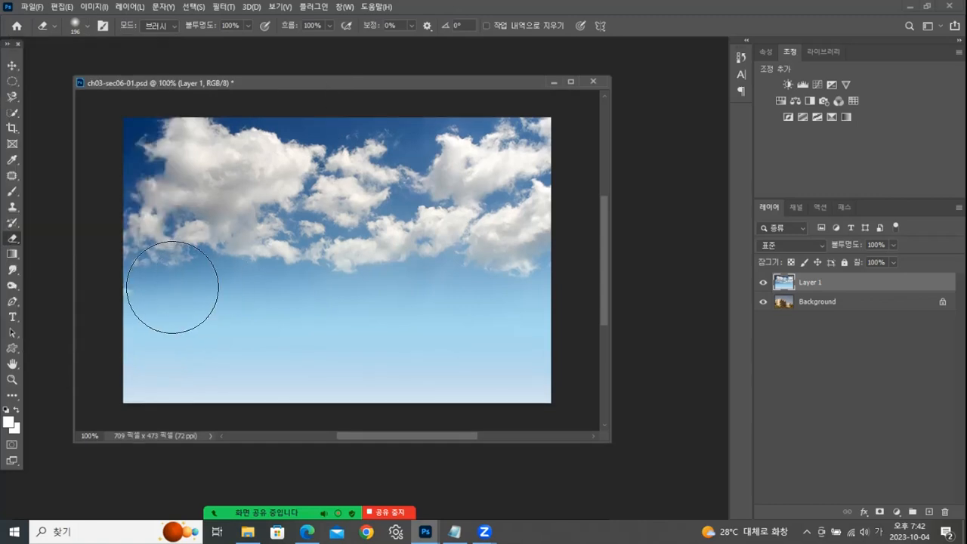
mouse_move(156, 280)
left_mouse_down()
mouse_move(513, 298)
mouse_move(178, 334)
mouse_move(189, 355)
mouse_move(582, 378)
mouse_move(227, 370)
mouse_move(255, 205)
mouse_move(86, 276)
left_mouse_up()
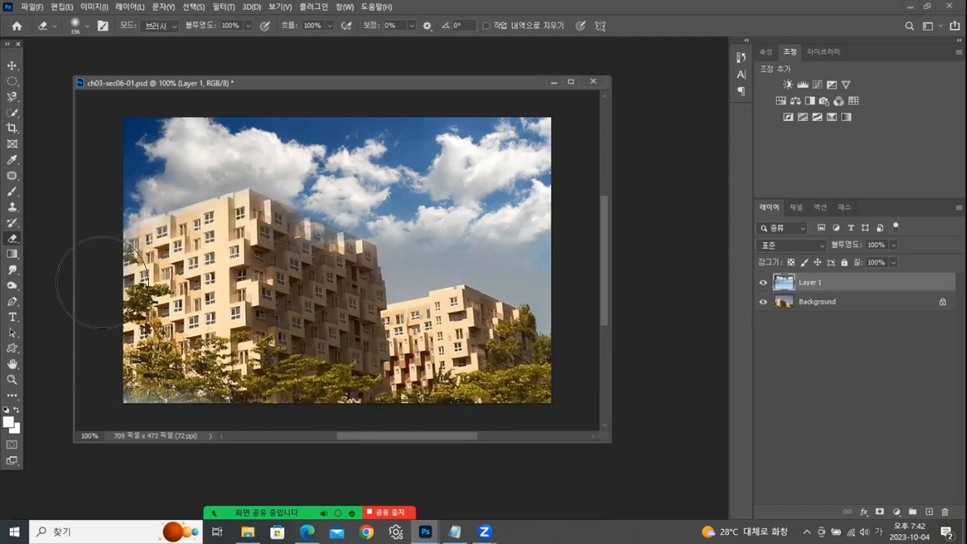
mouse_move(260, 242)
left_mouse_down()
mouse_move(346, 283)
mouse_move(346, 319)
mouse_move(472, 336)
mouse_move(582, 406)
mouse_move(373, 384)
mouse_move(332, 280)
mouse_move(241, 249)
mouse_move(239, 231)
mouse_move(165, 263)
mouse_move(296, 252)
left_mouse_up()
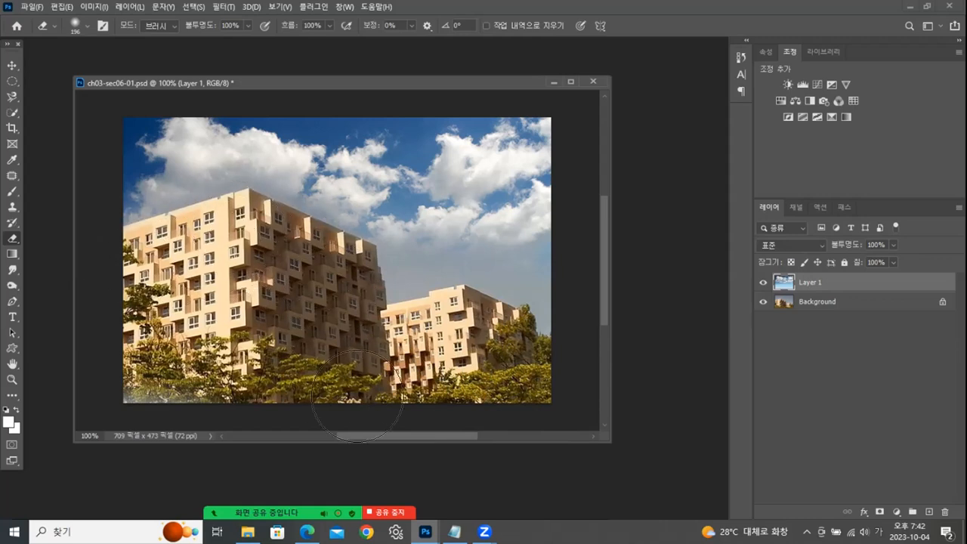
left_click_drag(548, 363, 550, 368)
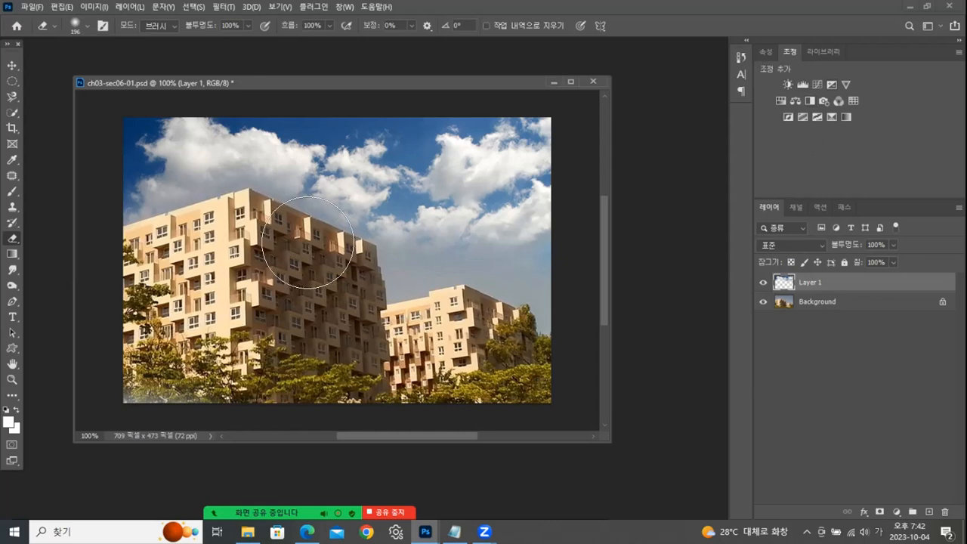
- Revert the document to its opening snapshot in the history and make Layer 1 visible again
left_click(741, 58)
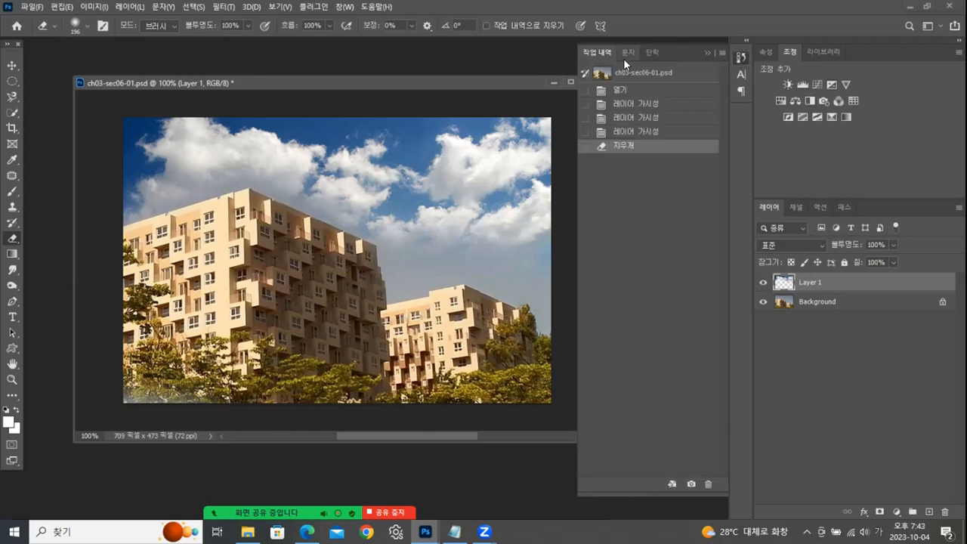
left_click(626, 73)
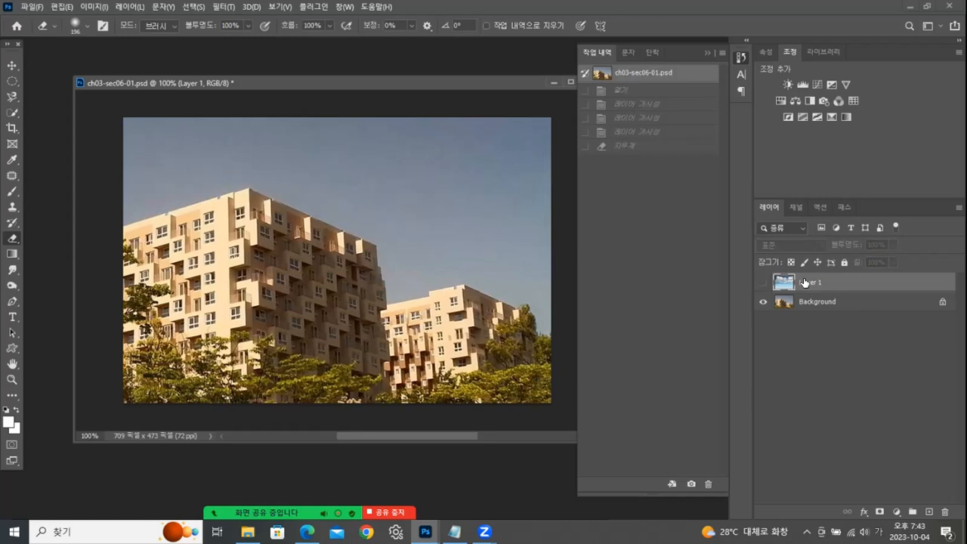
left_click(763, 282)
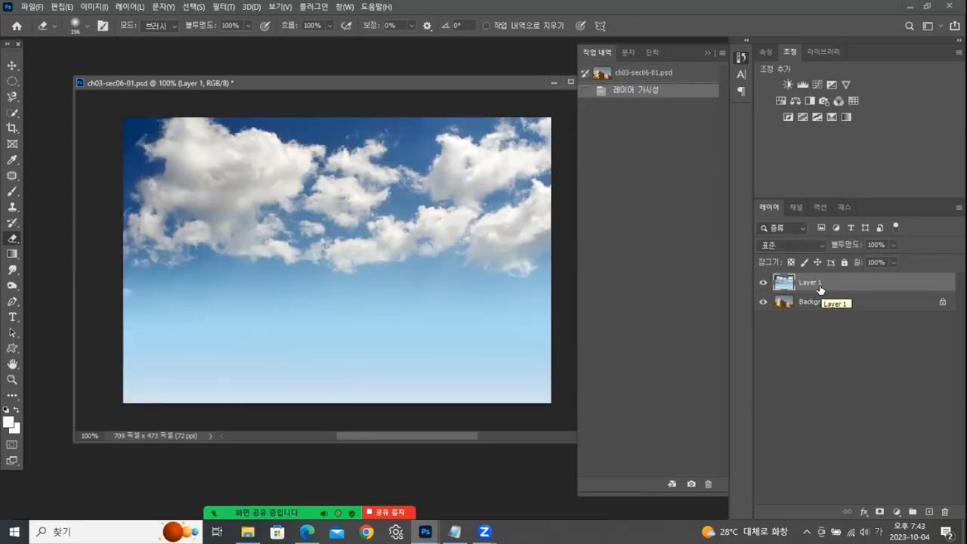
left_click(708, 52)
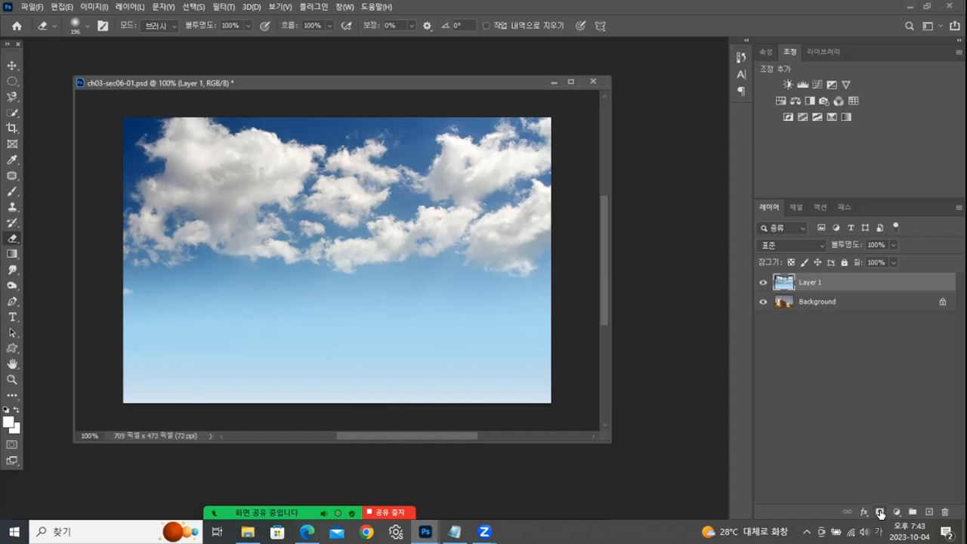
- Add a layer mask to Layer 1 and activate the Brush tool with black as the foreground colour
left_click(880, 512)
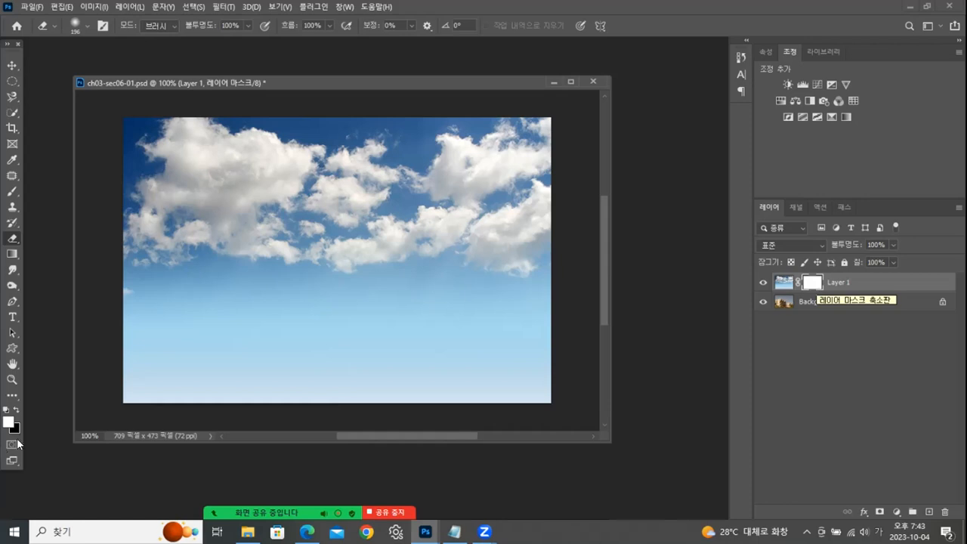
left_click(15, 412)
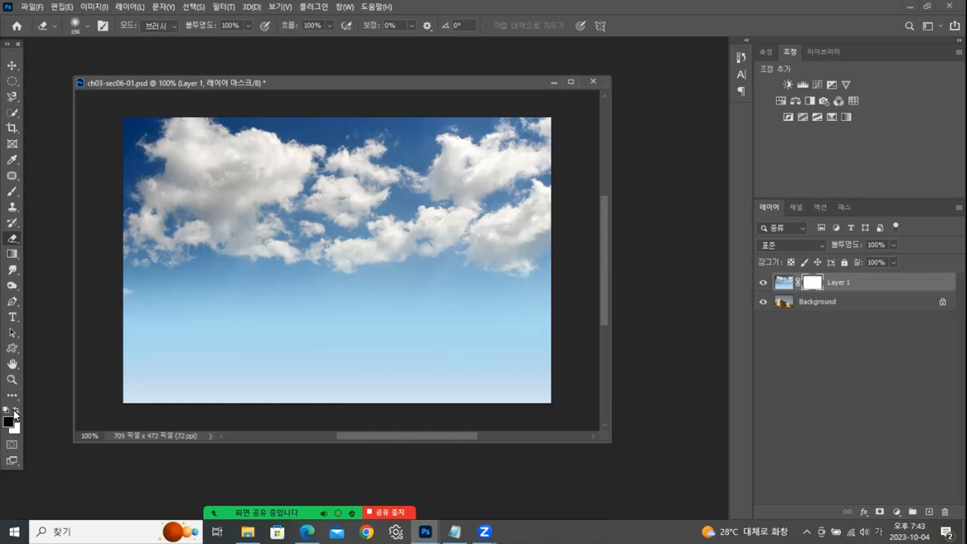
left_click(14, 192)
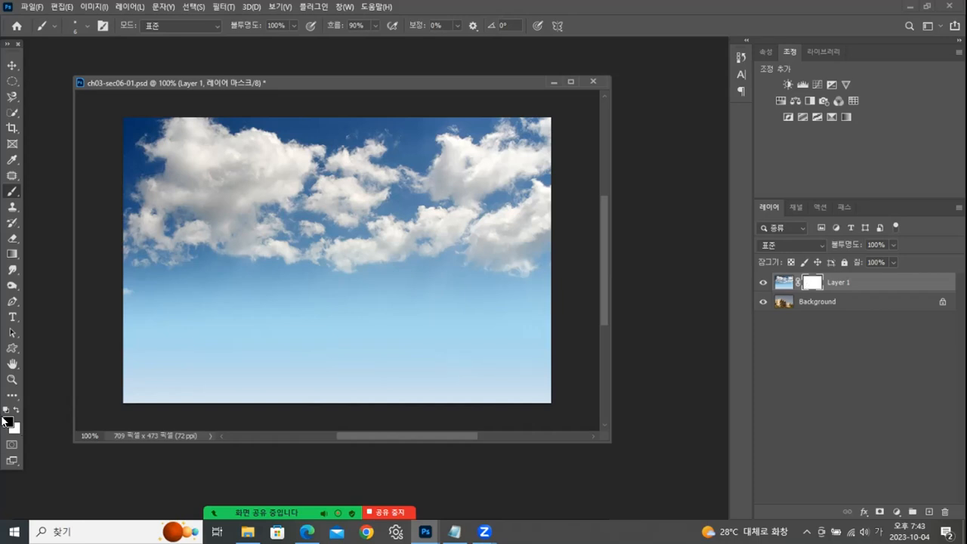
- Paint black on Layer 1's mask over the buildings and trees with a soft 202 px brush
left_click(87, 27)
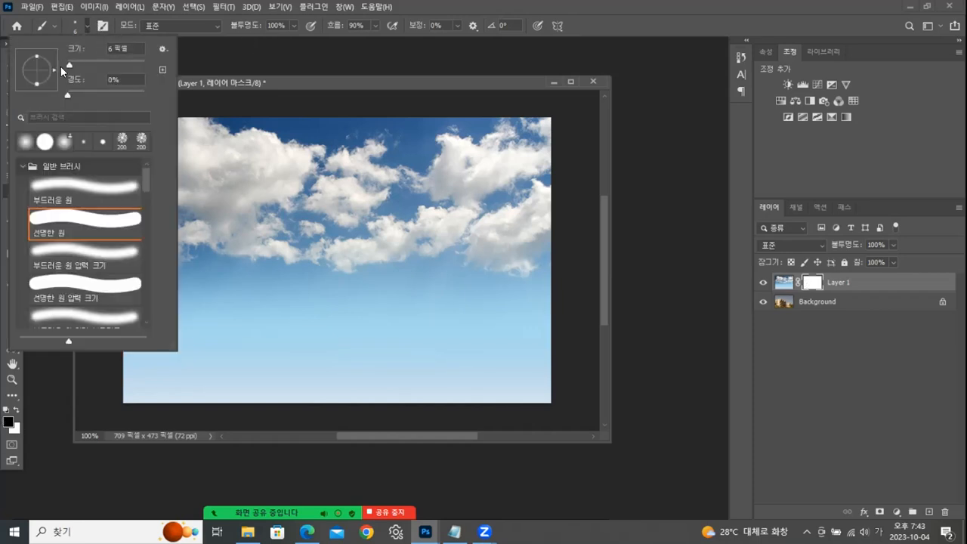
left_click_drag(69, 65, 120, 66)
left_click(314, 83)
mouse_move(188, 298)
left_mouse_down()
mouse_move(202, 300)
mouse_move(219, 333)
mouse_move(212, 314)
left_mouse_up()
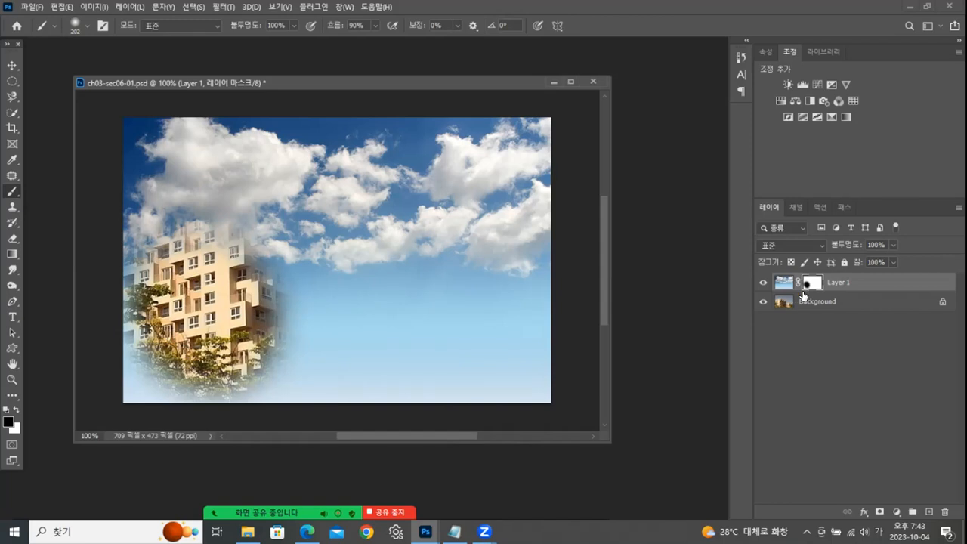
mouse_move(248, 325)
left_mouse_down()
mouse_move(306, 325)
mouse_move(309, 274)
mouse_move(260, 249)
mouse_move(118, 259)
mouse_move(219, 268)
mouse_move(269, 248)
mouse_move(295, 274)
mouse_move(108, 363)
mouse_move(259, 378)
mouse_move(335, 283)
mouse_move(337, 355)
mouse_move(432, 353)
mouse_move(448, 336)
mouse_move(539, 352)
mouse_move(421, 400)
mouse_move(198, 409)
mouse_move(101, 371)
mouse_move(173, 378)
left_mouse_up()
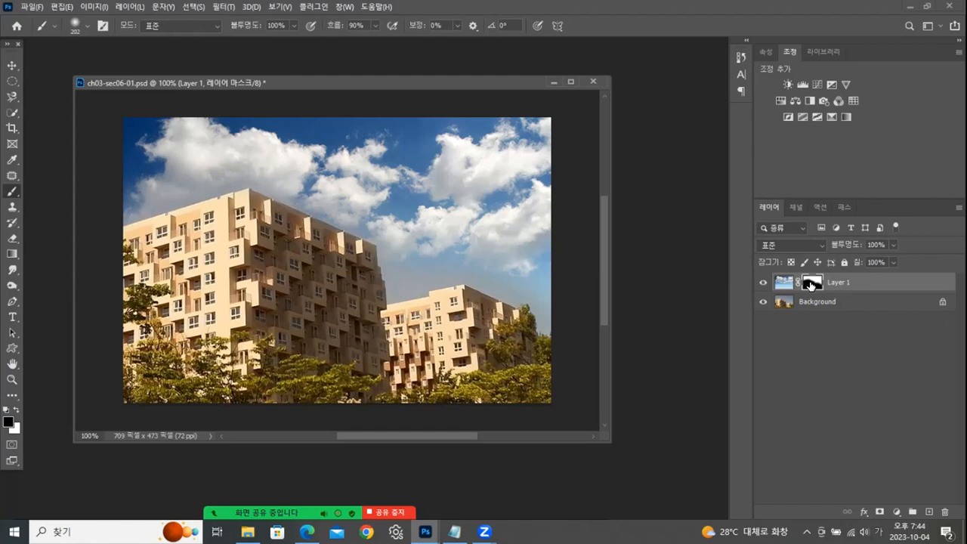
- Paint white on the mask to cover the smaller building with sky, and paint black to reveal the building again
left_click(16, 410)
mouse_move(450, 294)
left_mouse_down()
mouse_move(471, 396)
mouse_move(535, 298)
mouse_move(537, 414)
left_mouse_up()
mouse_move(441, 300)
left_mouse_down()
mouse_move(436, 386)
mouse_move(440, 298)
mouse_move(433, 340)
mouse_move(428, 310)
mouse_move(429, 369)
left_mouse_up()
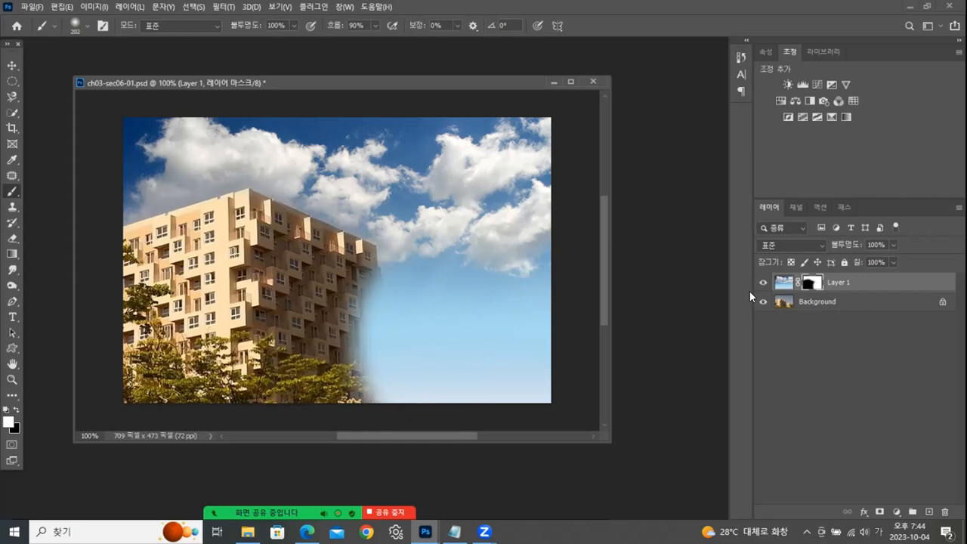
left_click(13, 411)
mouse_move(389, 310)
left_mouse_down()
mouse_move(409, 382)
mouse_move(480, 340)
mouse_move(533, 332)
mouse_move(579, 397)
left_mouse_up()
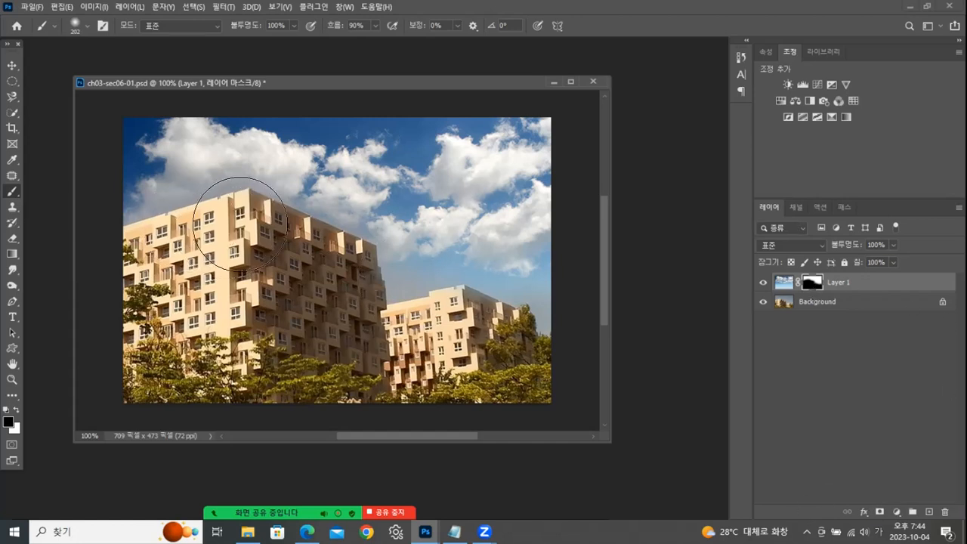
- Paint black on the mask over the sky above the large building, and bring the clouds back with white
mouse_move(272, 257)
left_mouse_down()
mouse_move(325, 127)
mouse_move(307, 185)
mouse_move(243, 192)
mouse_move(209, 211)
mouse_move(138, 145)
mouse_move(331, 184)
mouse_move(357, 121)
mouse_move(340, 153)
mouse_move(339, 419)
left_mouse_up()
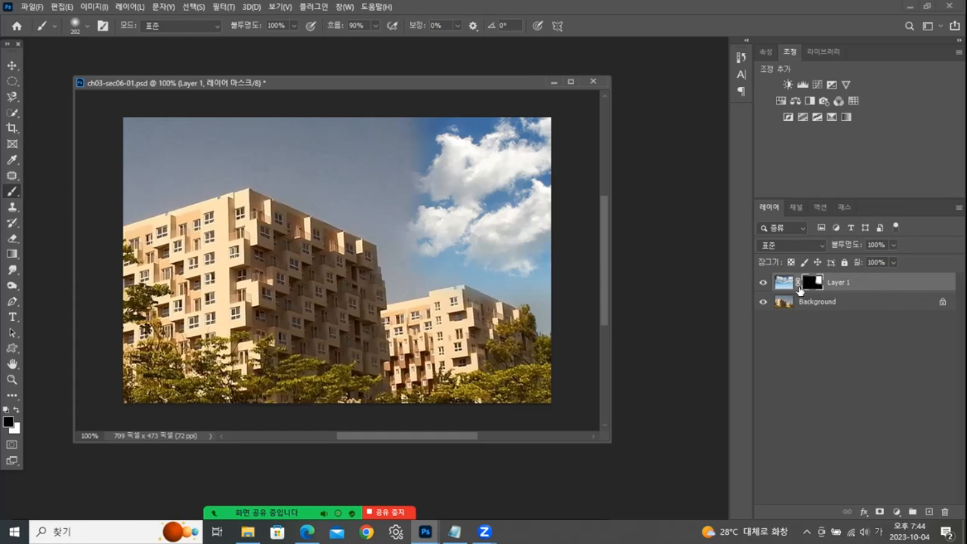
left_click(16, 409)
mouse_move(300, 193)
left_mouse_down()
mouse_move(416, 140)
mouse_move(329, 127)
mouse_move(402, 170)
mouse_move(434, 213)
mouse_move(433, 238)
left_mouse_up()
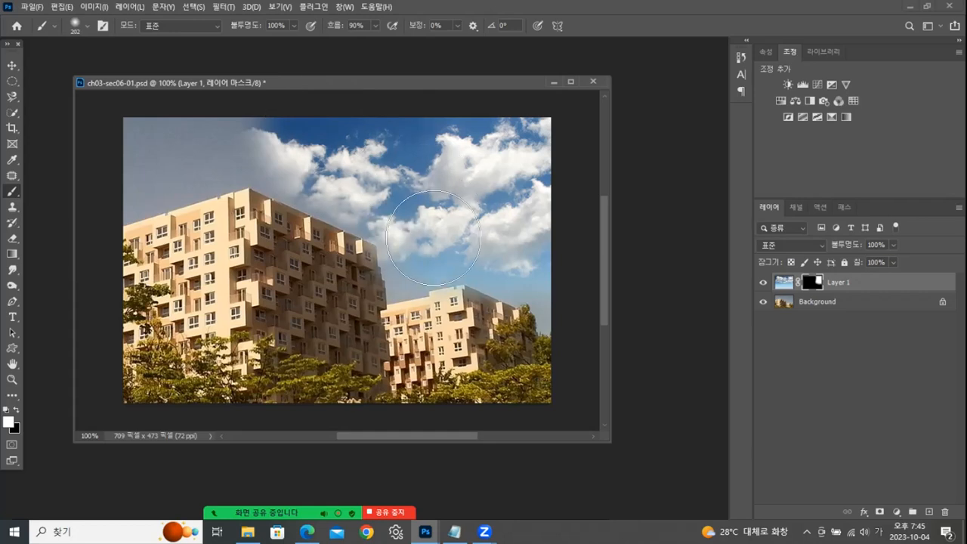
mouse_move(302, 104)
left_mouse_down()
mouse_move(201, 121)
mouse_move(108, 151)
mouse_move(247, 100)
left_mouse_up()
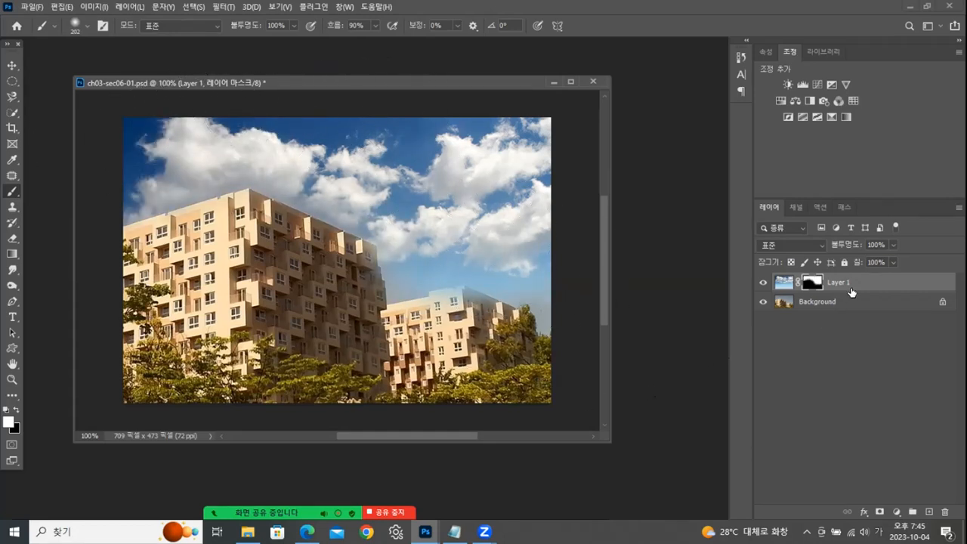
- Paint black on the mask to clear the leftover sky from the smaller building and the large building's edge
left_click(15, 409)
mouse_move(440, 334)
left_mouse_down()
mouse_move(448, 316)
mouse_move(462, 353)
mouse_move(458, 346)
left_mouse_up()
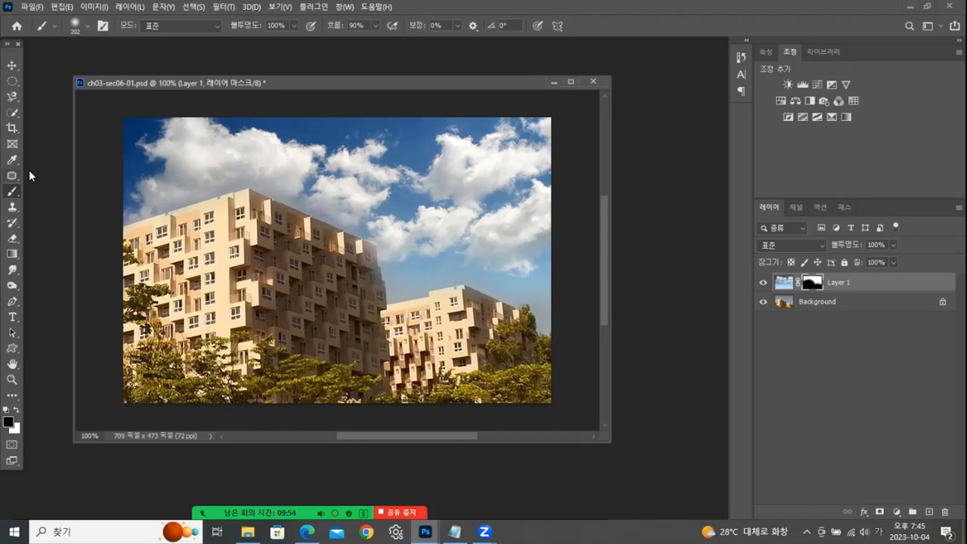
mouse_move(338, 234)
left_mouse_down()
mouse_move(325, 280)
mouse_move(335, 265)
left_mouse_up()
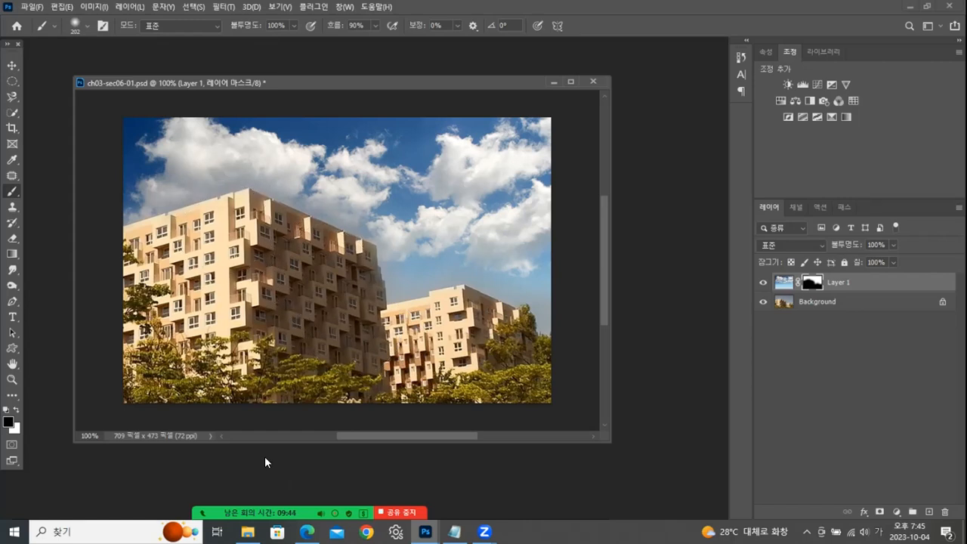
- Save the masked composite under its existing file name
left_click(28, 9)
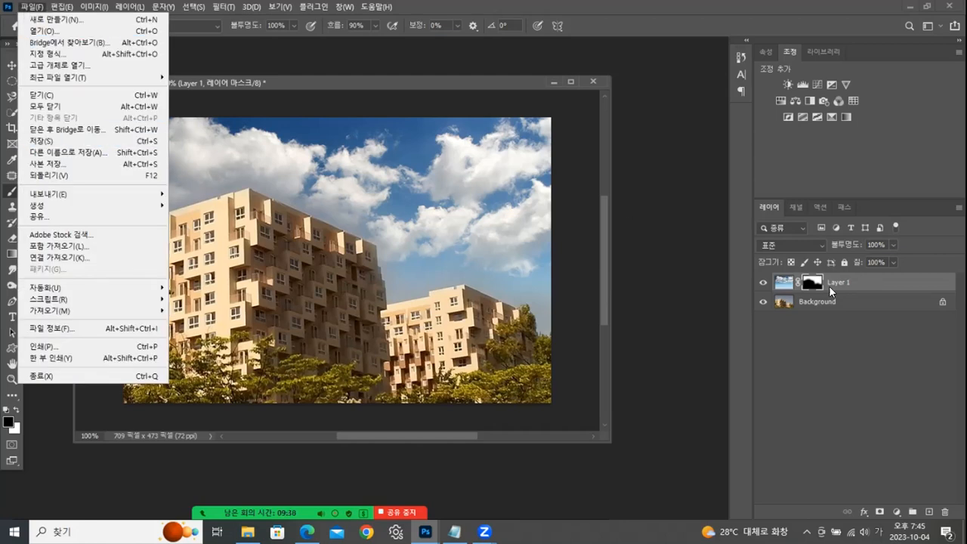
left_click(31, 140)
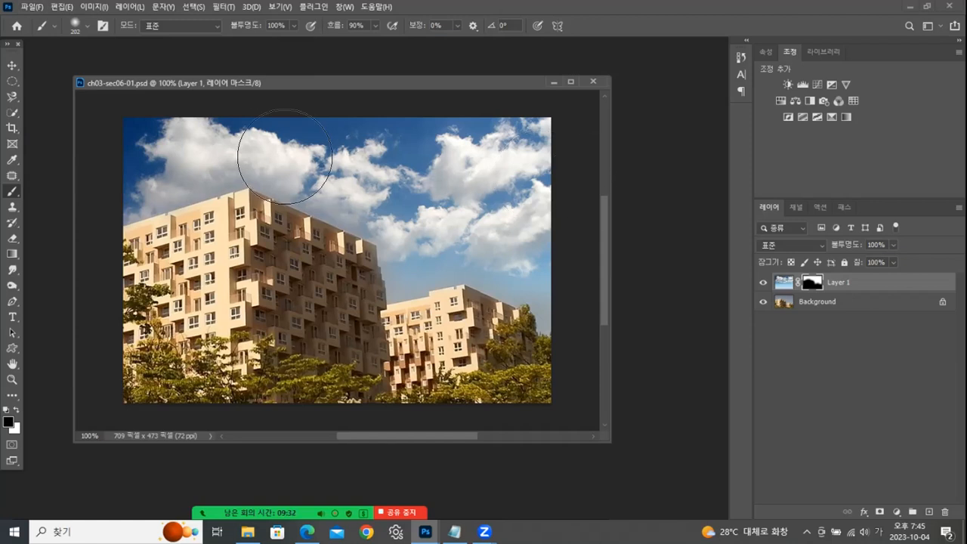
- Save the building composite as 마스크레이어합성.psd in the 완성 folder and close the document
left_click(33, 10)
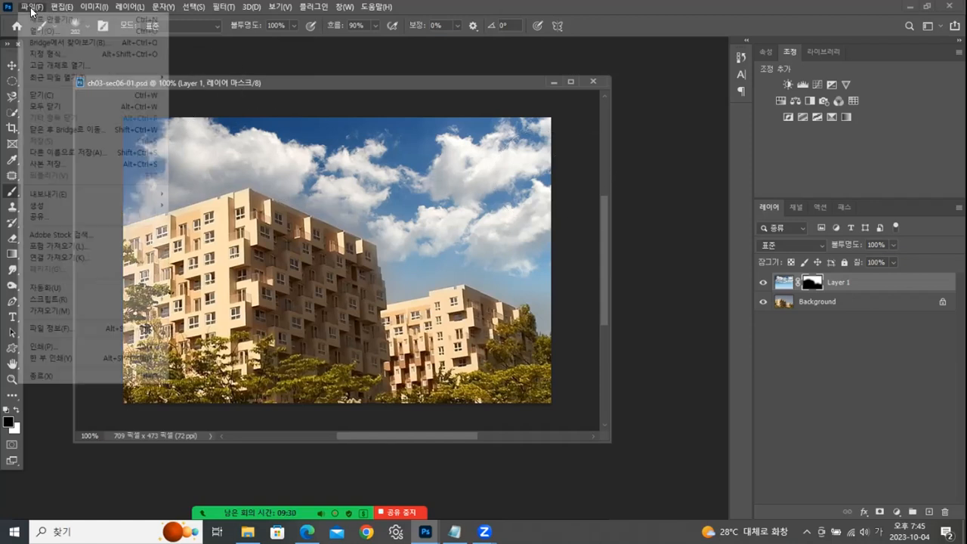
left_click(68, 154)
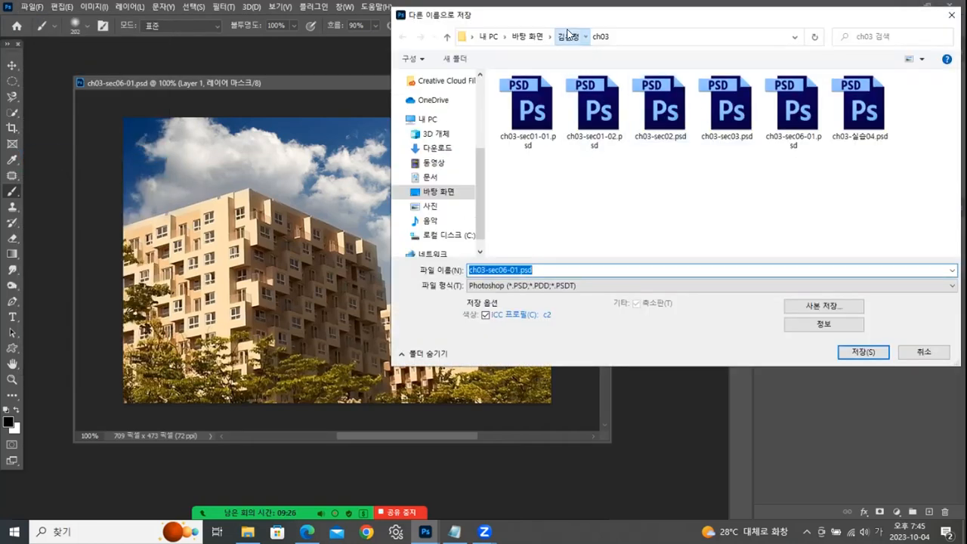
left_click(568, 37)
double_click(518, 132)
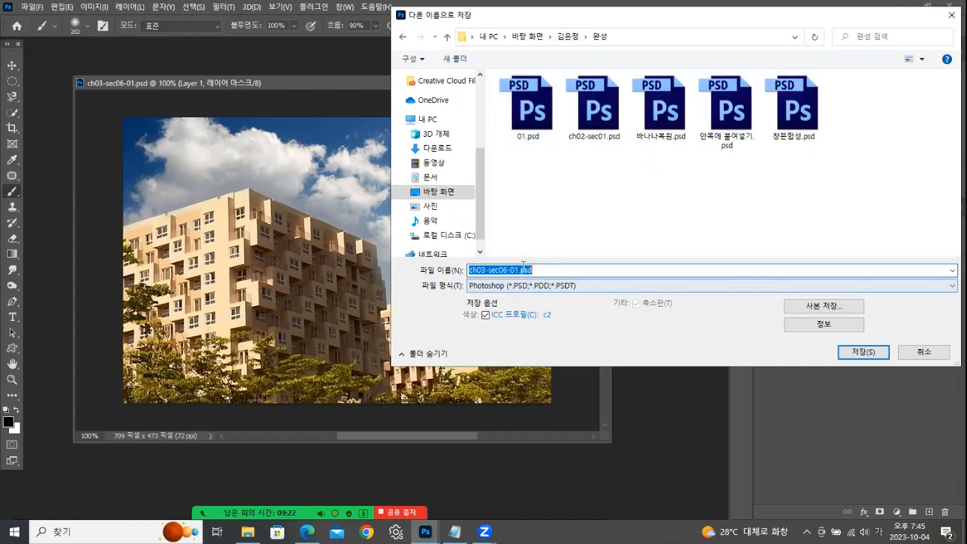
left_click_drag(518, 270, 315, 260)
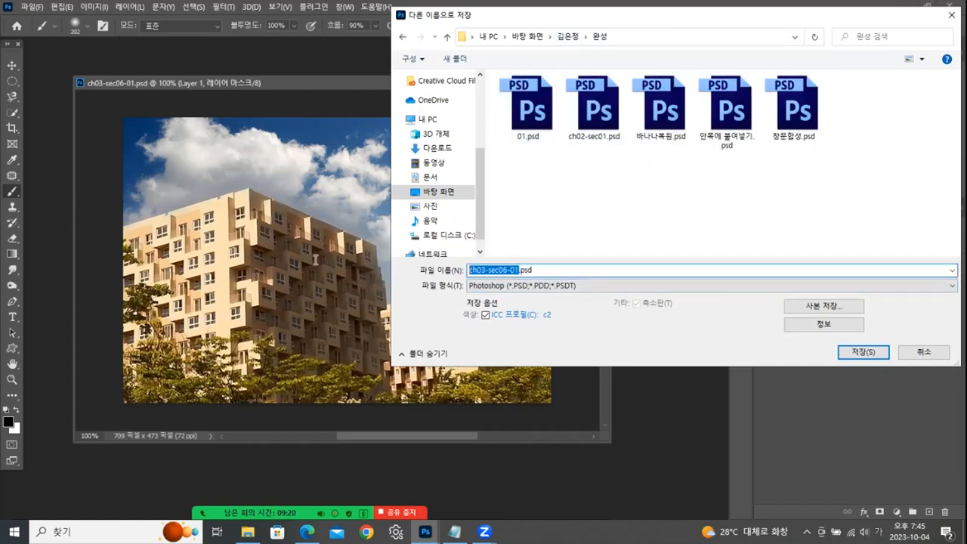
type("ㅁㅏ스크레이어")
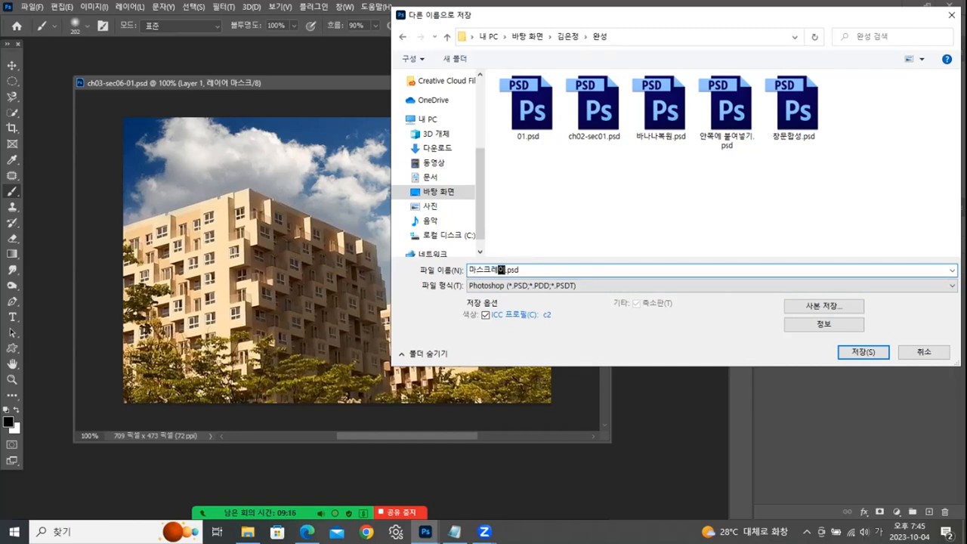
type("마")
type("성")
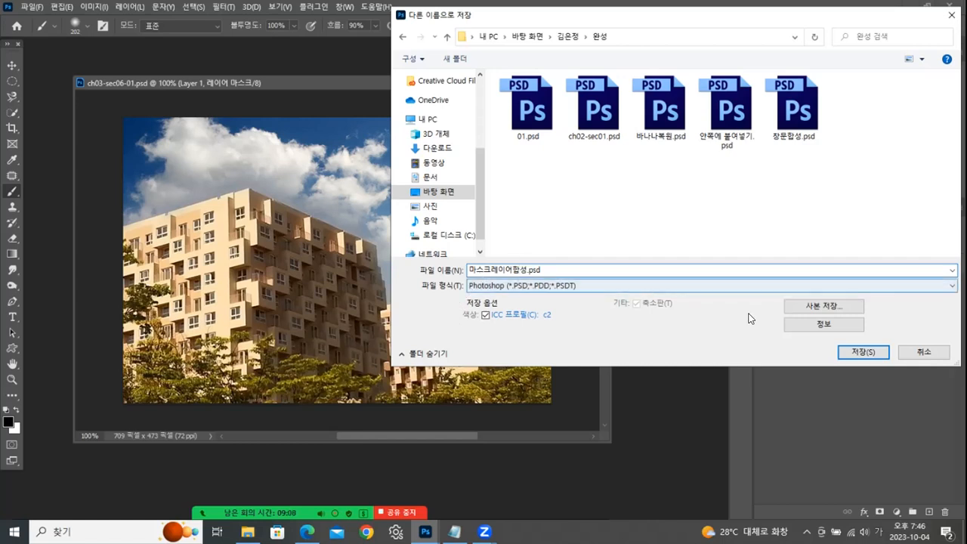
left_click(855, 351)
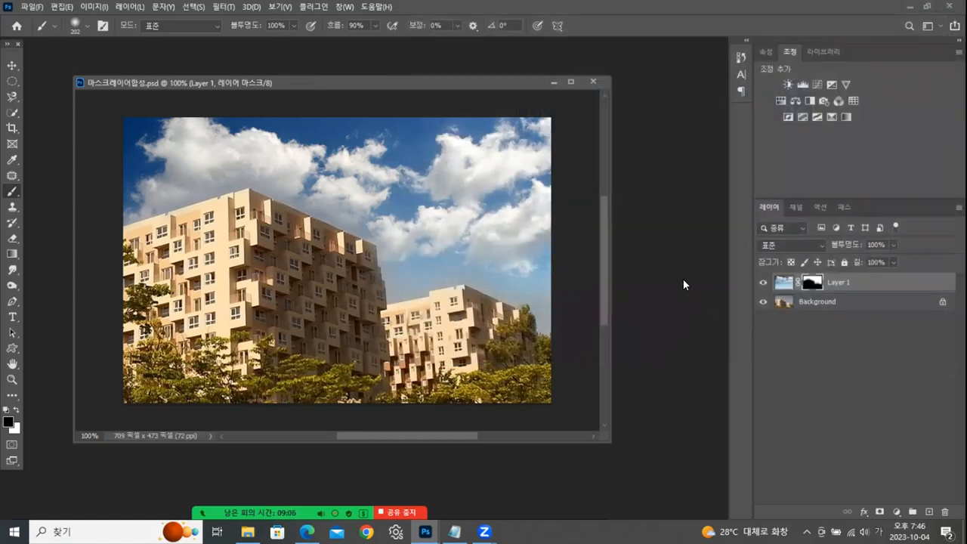
left_click(598, 80)
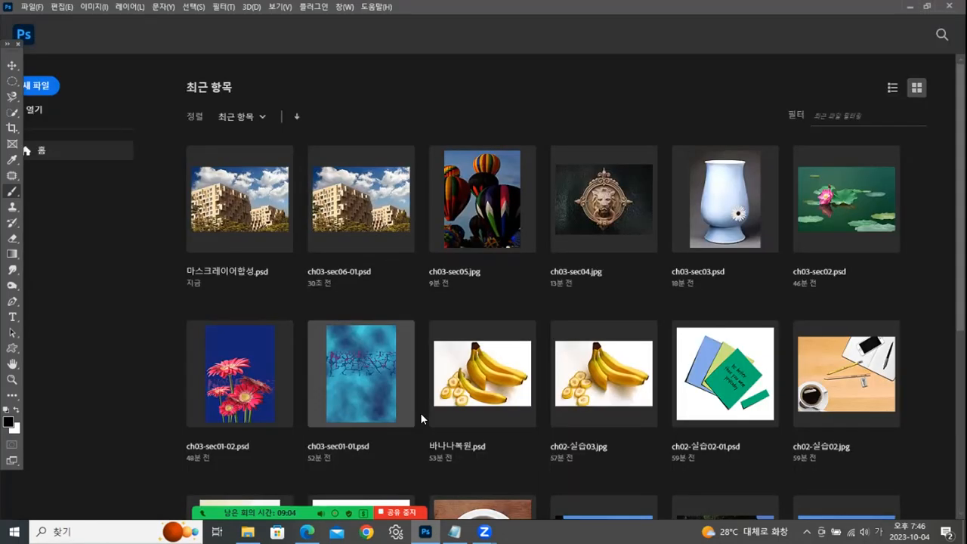
- Open ch03-실습02-01.jpg and ch03-실습02-02.jpg from the ch03 folder and float both images in separate windows
key("alt+Tab")
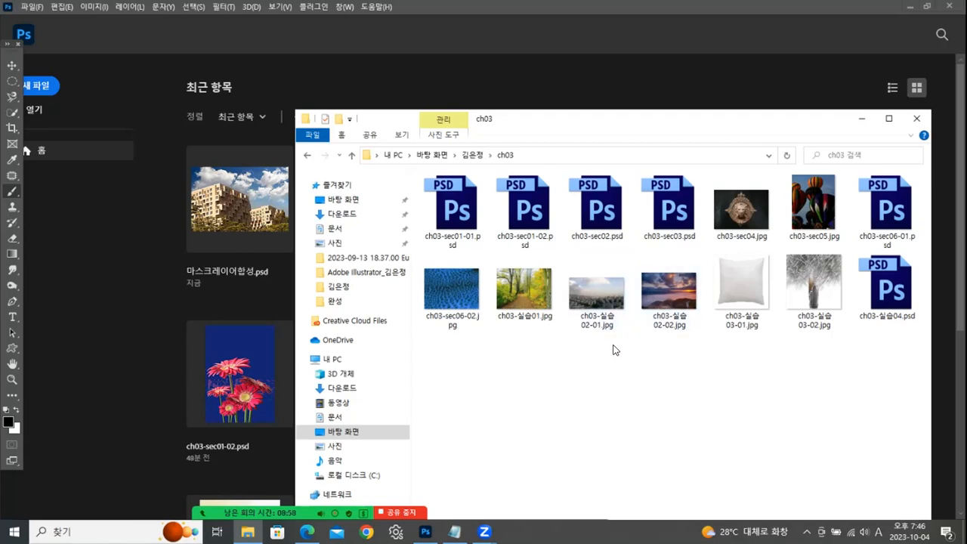
left_click_drag(582, 373, 691, 290)
left_click_drag(594, 304, 76, 295)
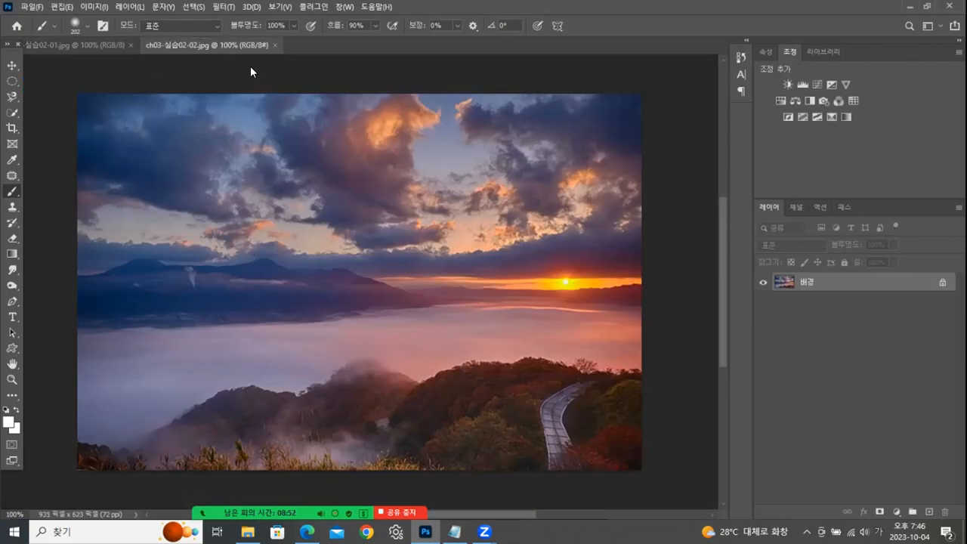
left_click_drag(250, 45, 259, 122)
left_click_drag(101, 48, 390, 151)
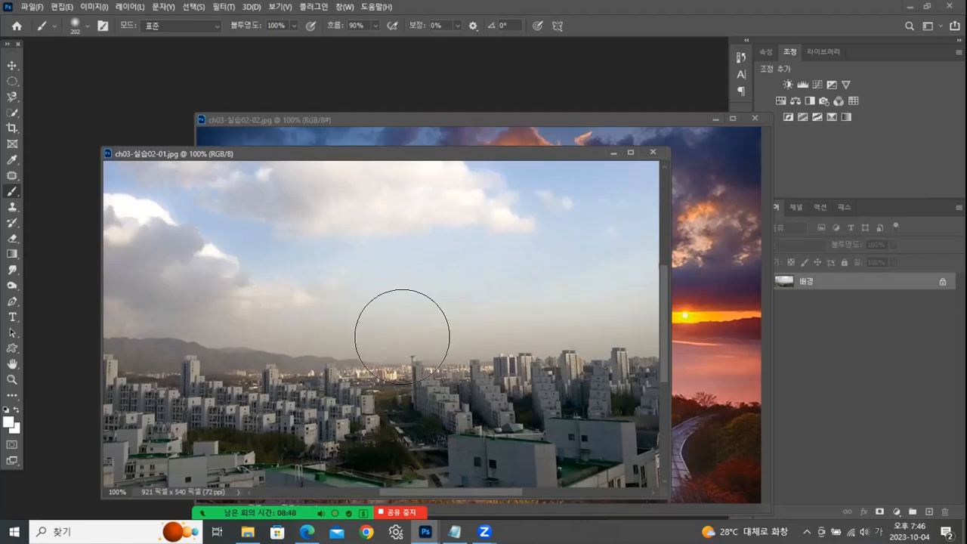
- Copy the sunset photo from ch03-실습02-02.jpg into ch03-실습02-01.jpg as a new layer
left_click(607, 122)
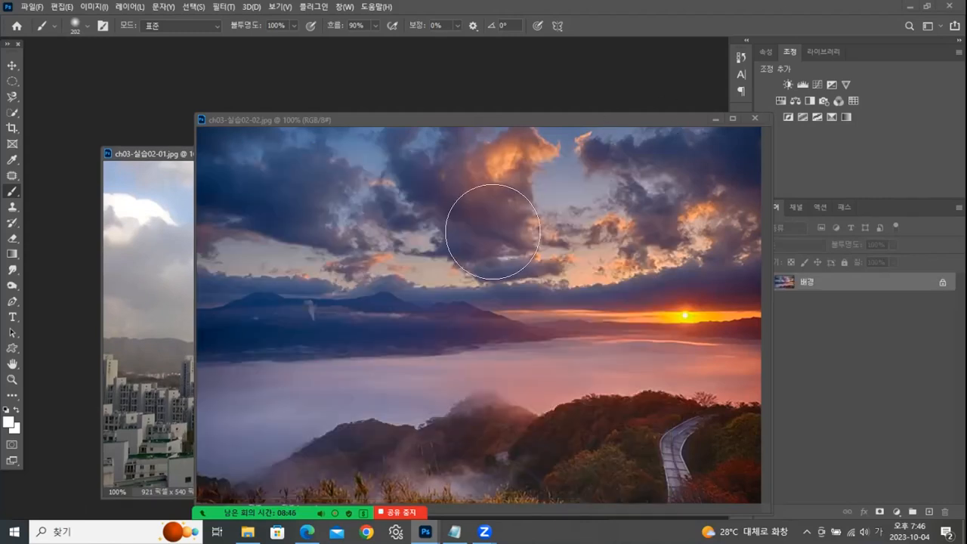
key("v")
left_click_drag(397, 204, 144, 250)
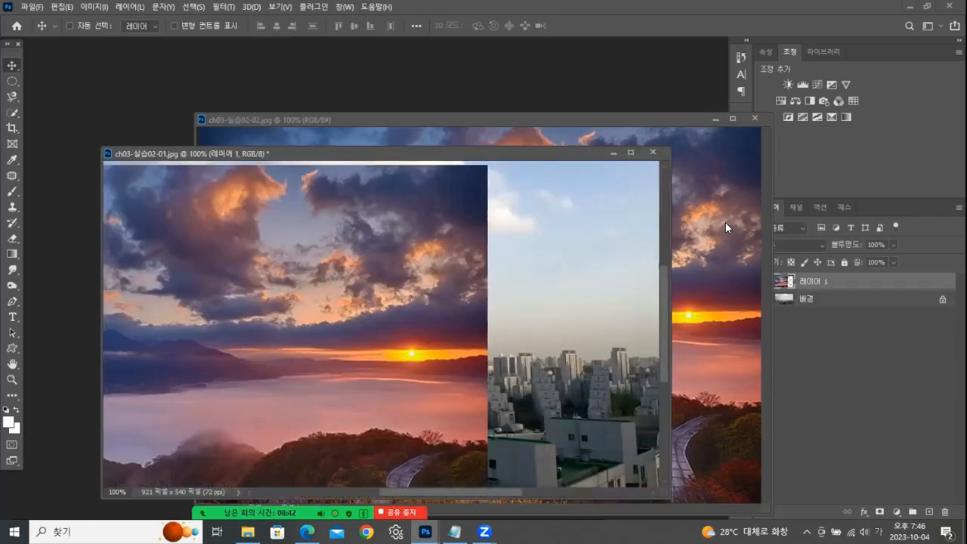
- Close ch03-실습02-02.jpg and move the sunset layer so it covers the whole city image
left_click(726, 223)
left_click(755, 118)
left_click_drag(568, 146, 539, 53)
left_click_drag(274, 207, 444, 203)
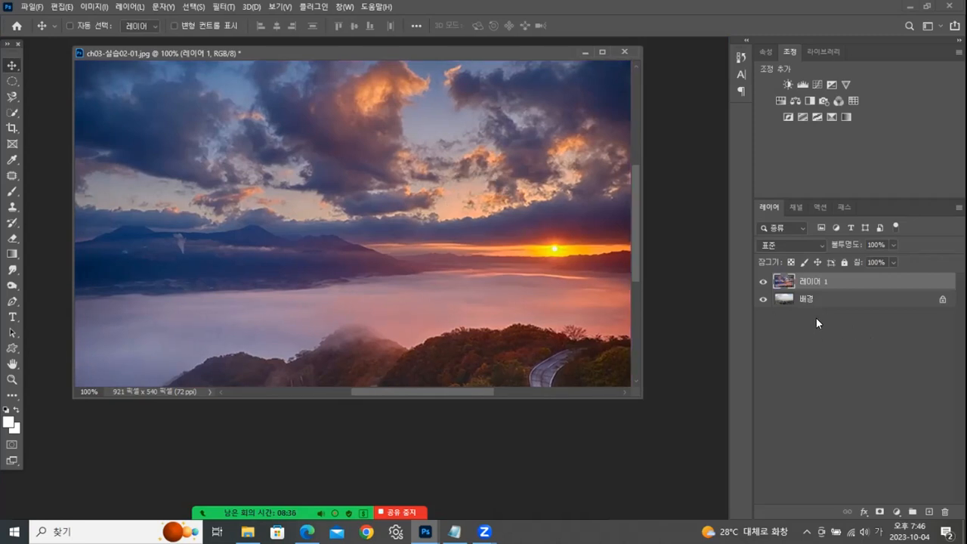
- Add a layer mask to the sunset layer and brush black over its lower half to reveal the city
left_click(880, 512)
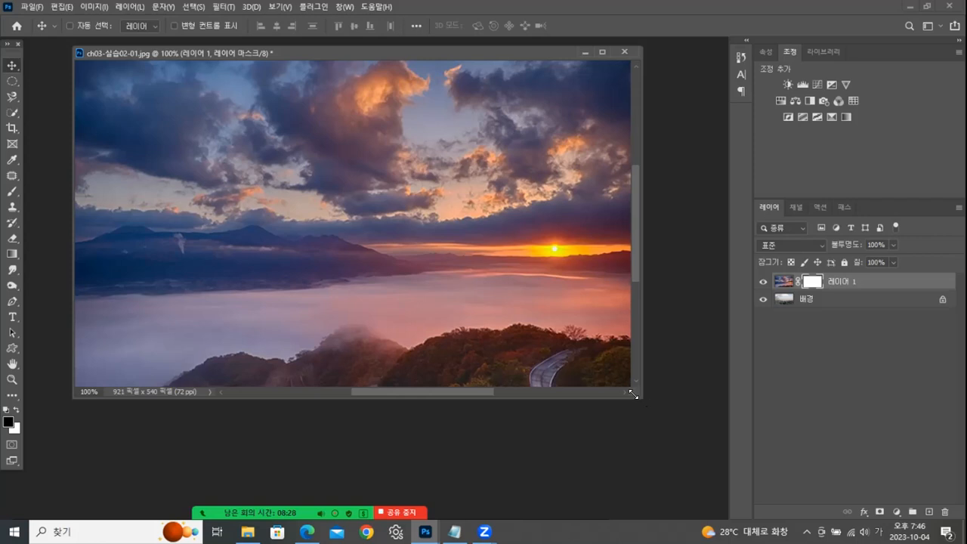
left_click_drag(637, 395, 688, 431)
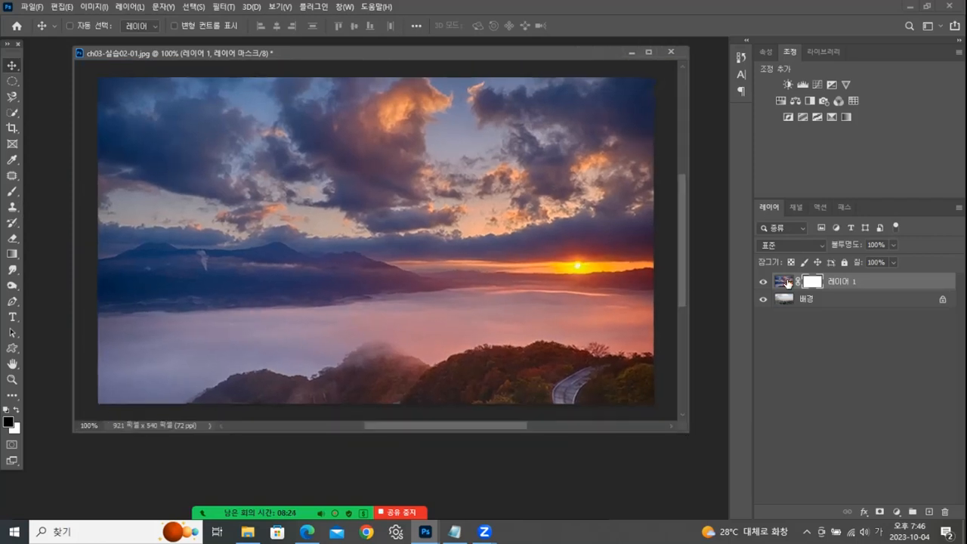
left_click(12, 191)
mouse_move(119, 280)
left_mouse_down()
mouse_move(302, 285)
mouse_move(47, 341)
mouse_move(173, 400)
mouse_move(615, 335)
mouse_move(583, 421)
mouse_move(632, 329)
mouse_move(635, 257)
left_mouse_up()
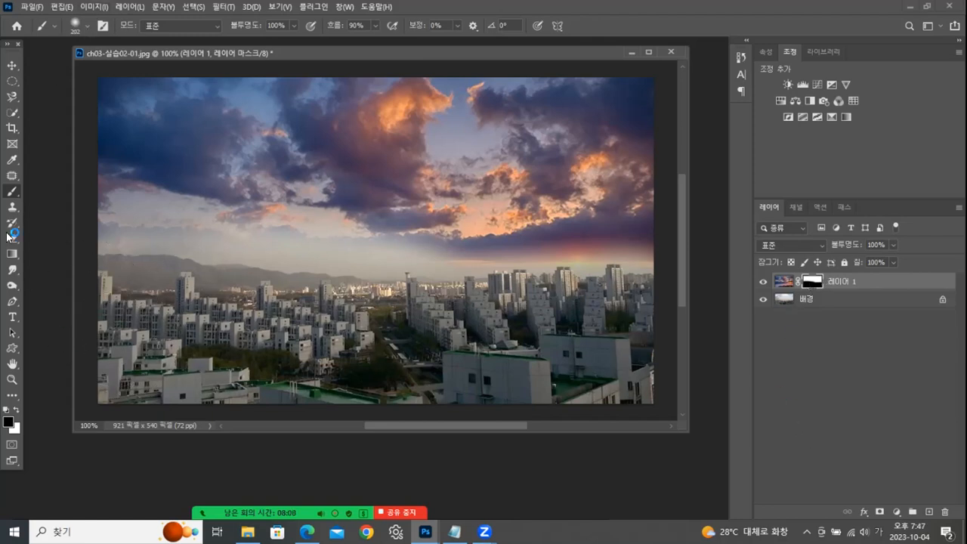
- Set the Gradient tool to the foreground-to-background preset (전경색에서 배경색으로) from the 기본 사항 group
left_click(12, 255)
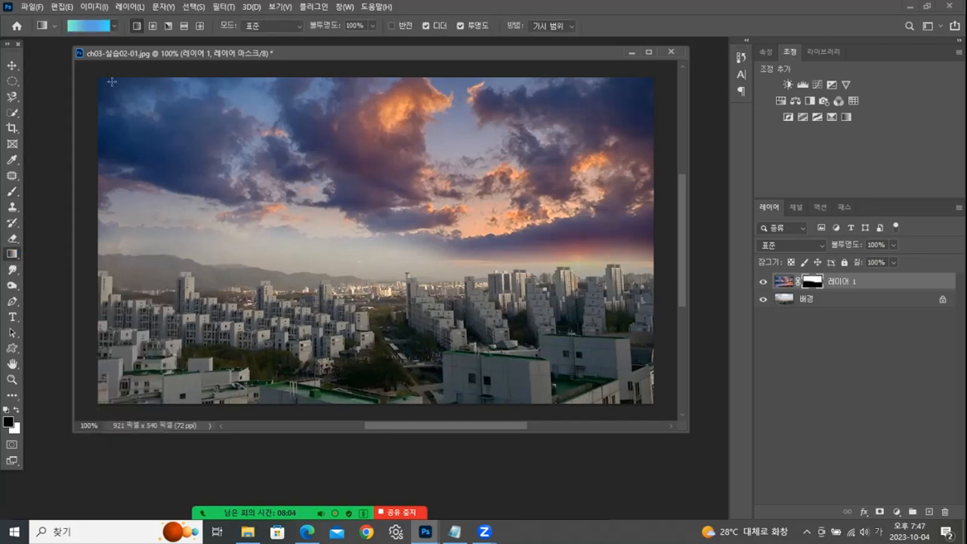
left_click(89, 26)
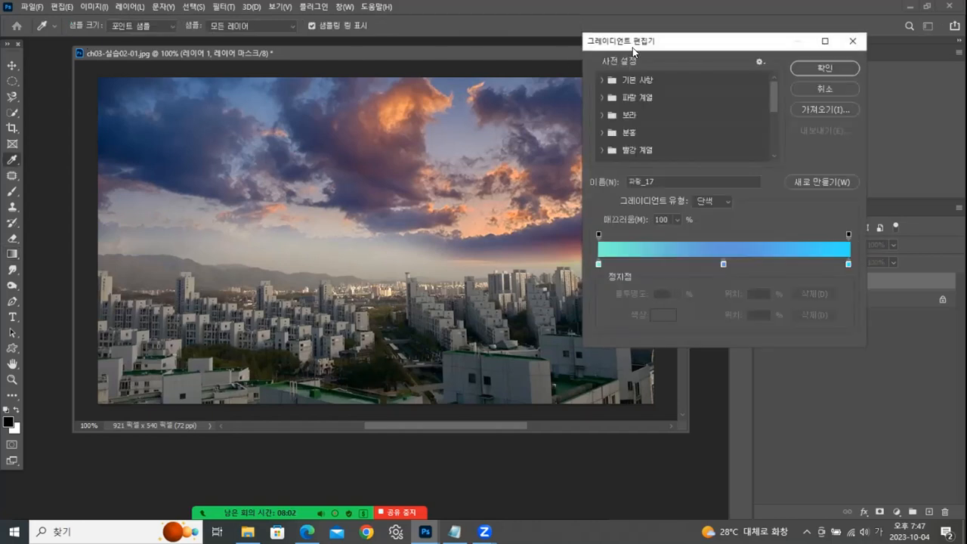
left_click(604, 80)
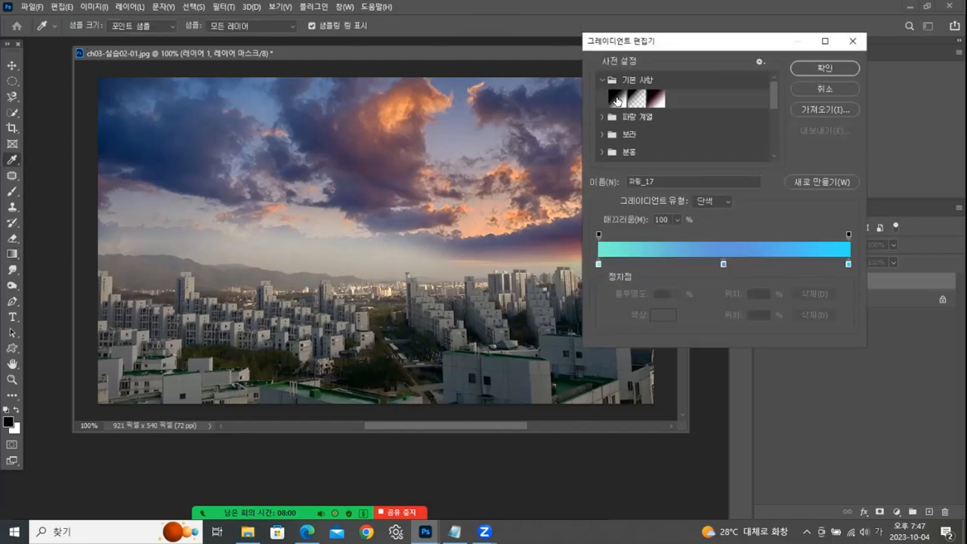
left_click(617, 97)
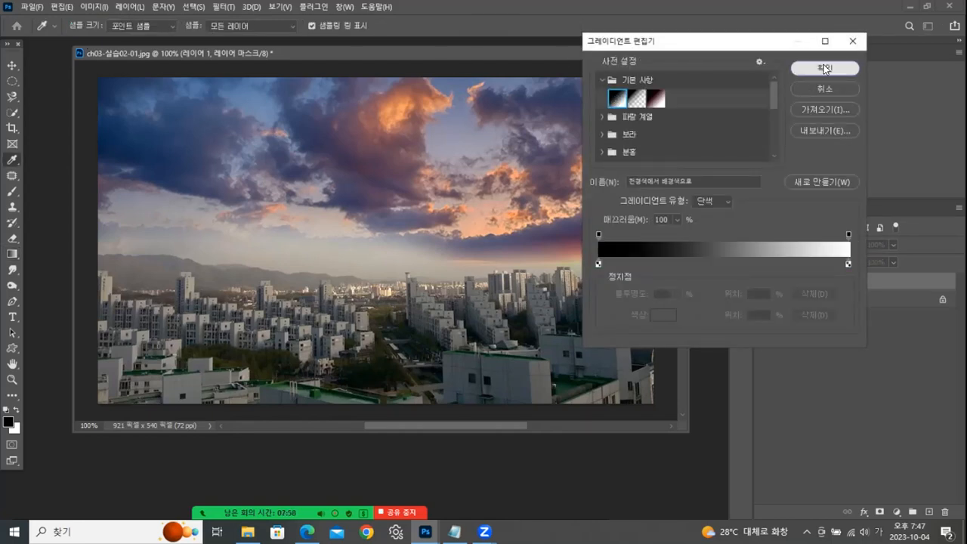
left_click(819, 68)
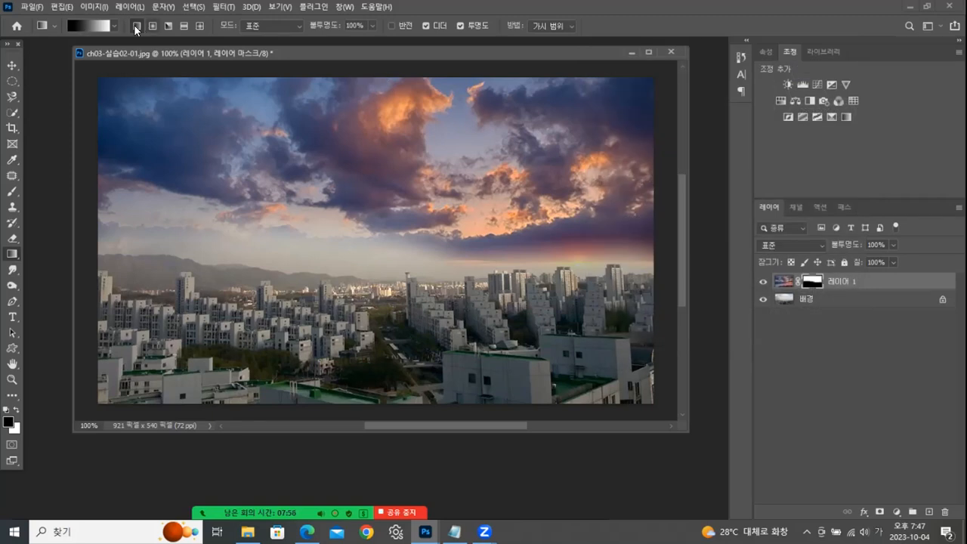
- Draw linear gradients of varying length and angle on the layer mask until the sunset sky fades into the city at the horizon
left_click_drag(380, 80, 378, 402)
left_click_drag(378, 293, 378, 401)
left_click_drag(379, 306, 385, 211)
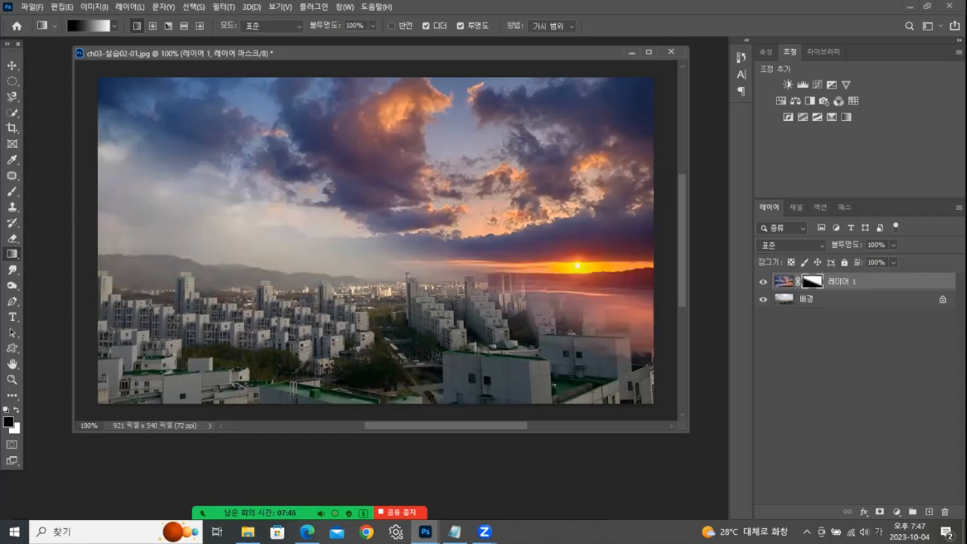
left_click_drag(374, 324, 387, 220)
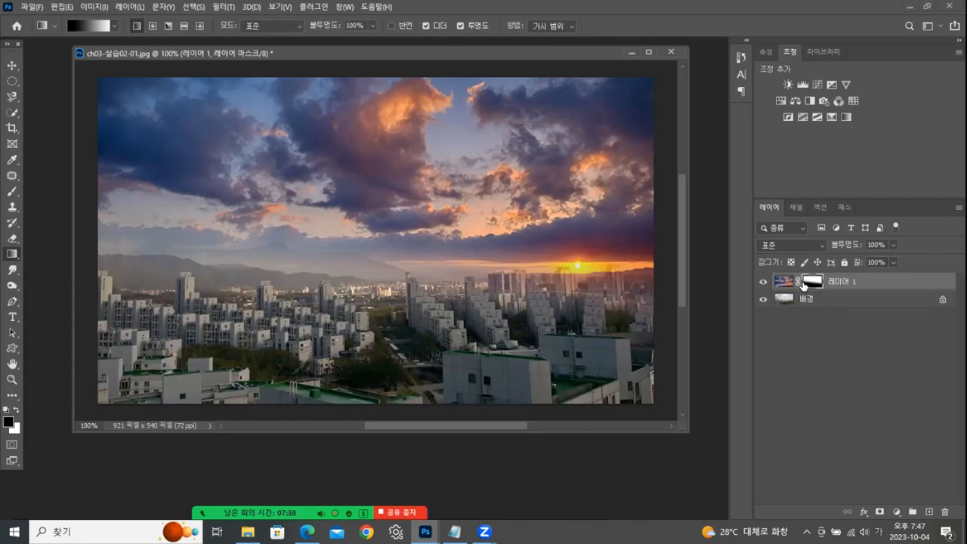
left_click_drag(287, 234, 398, 68)
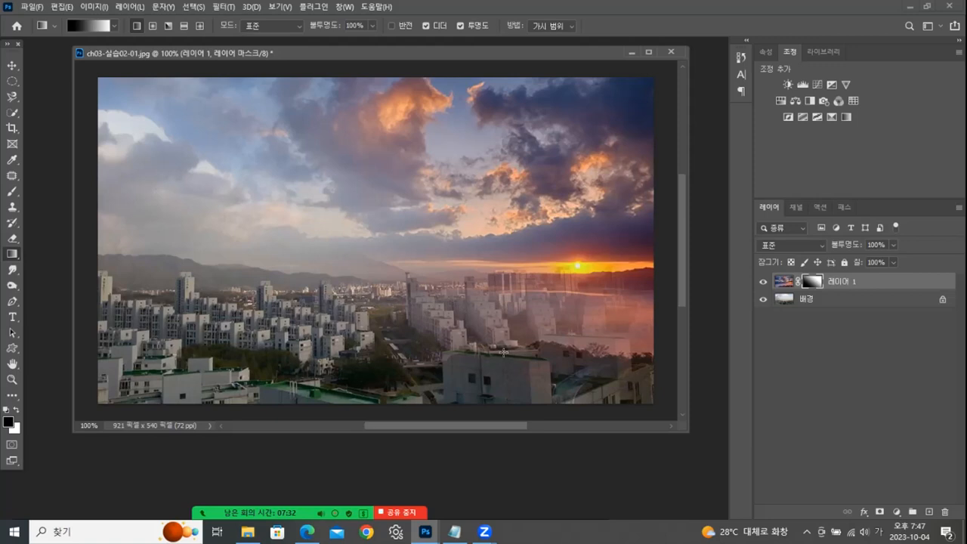
left_click_drag(381, 395, 385, 150)
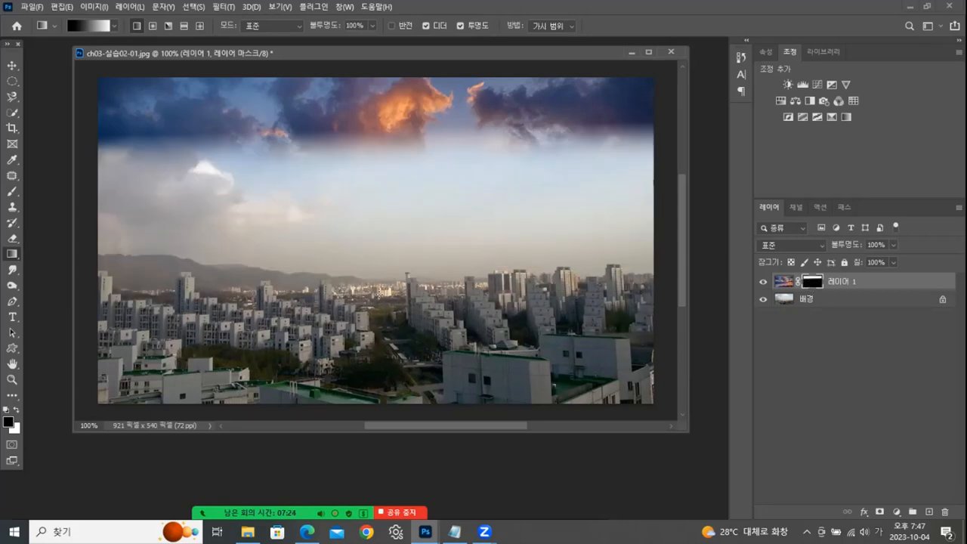
left_click_drag(386, 234, 388, 234)
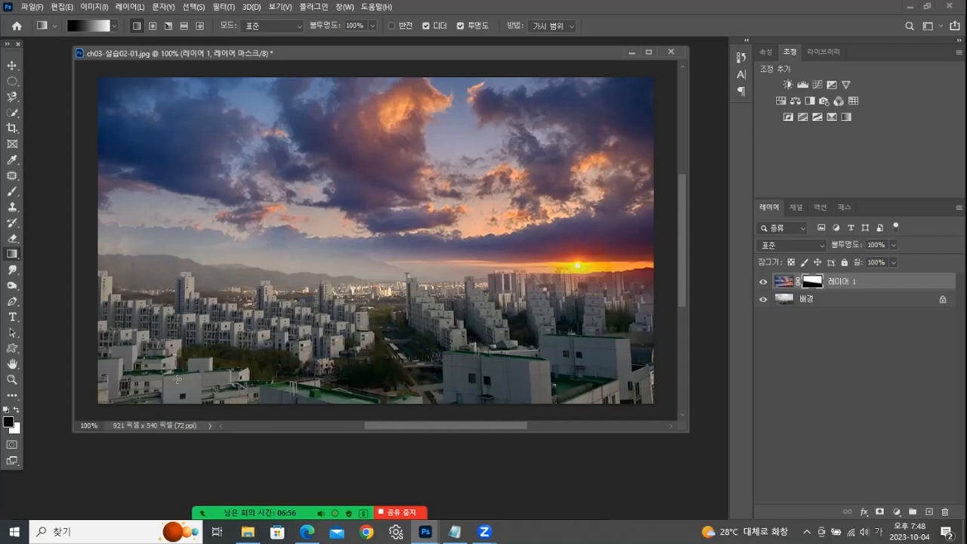
- Start saving a copy of the sunset city composite and choose the 완성 folder as its location
left_click(30, 7)
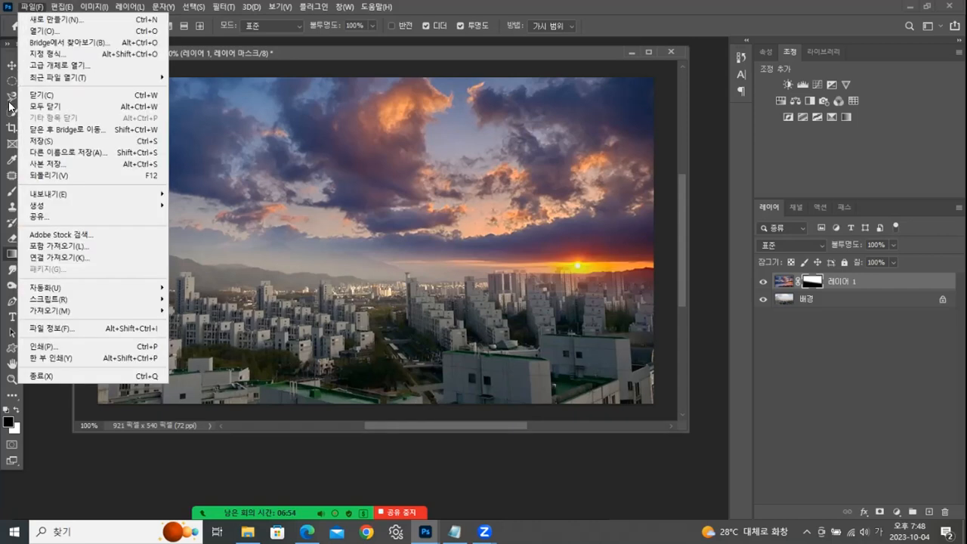
left_click(41, 166)
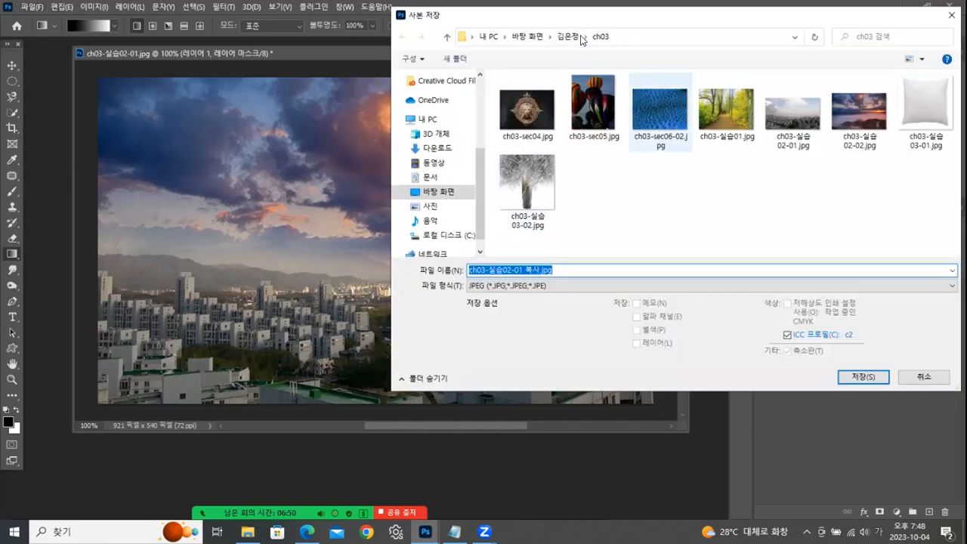
left_click(573, 37)
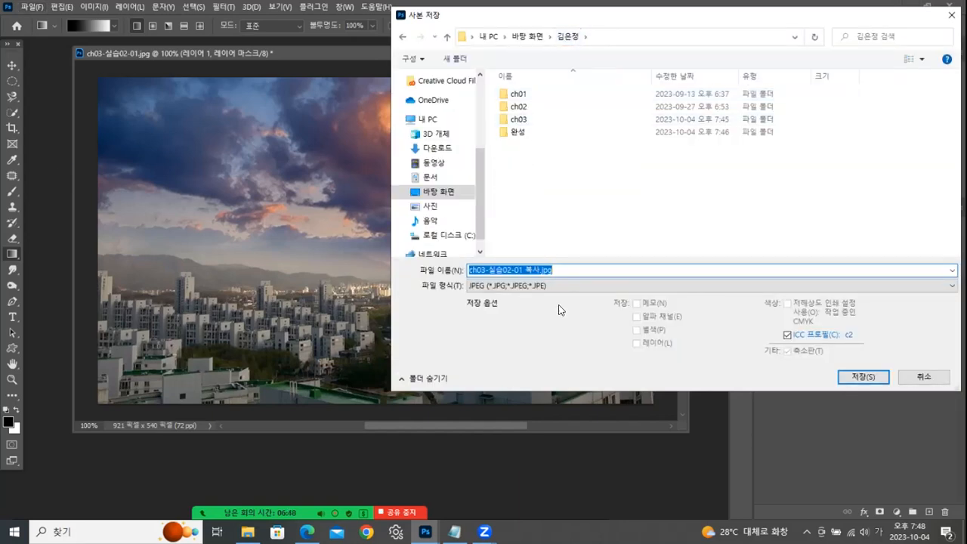
double_click(519, 132)
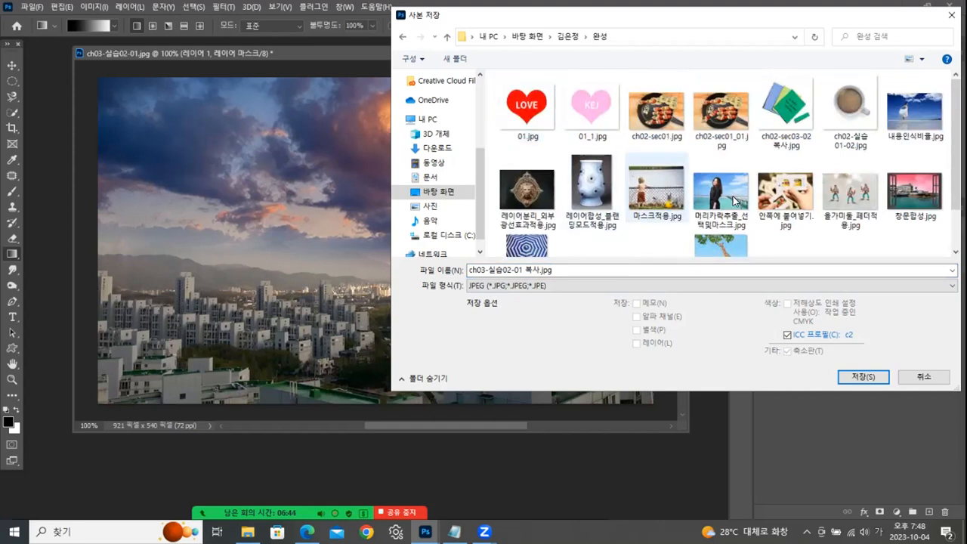
scroll(807, 162, "down", 1)
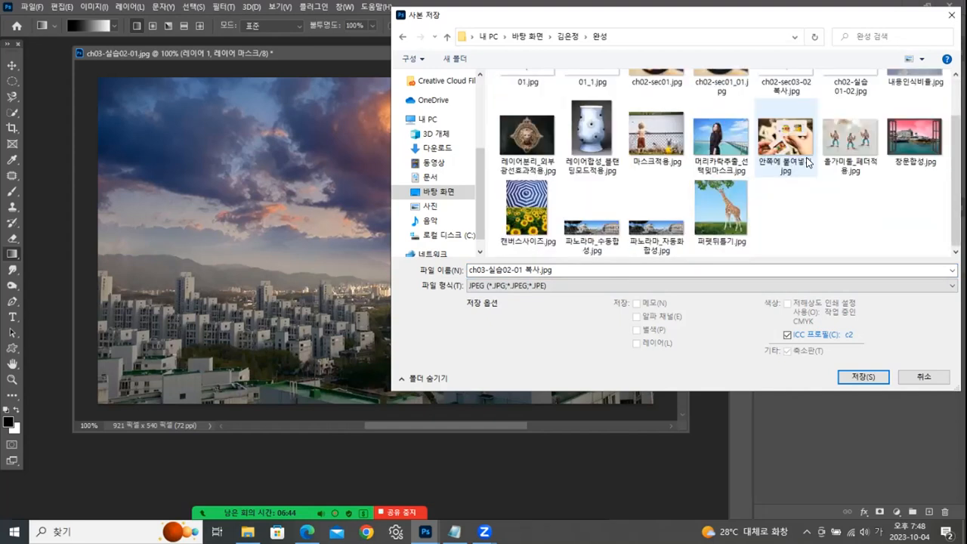
- Save the copy in Photoshop format as 마스크레이어합성02.psd and close ch03-실습02-01.jpg without saving its changes
left_click(554, 285)
scroll(560, 301, "up", 1)
left_click(560, 301)
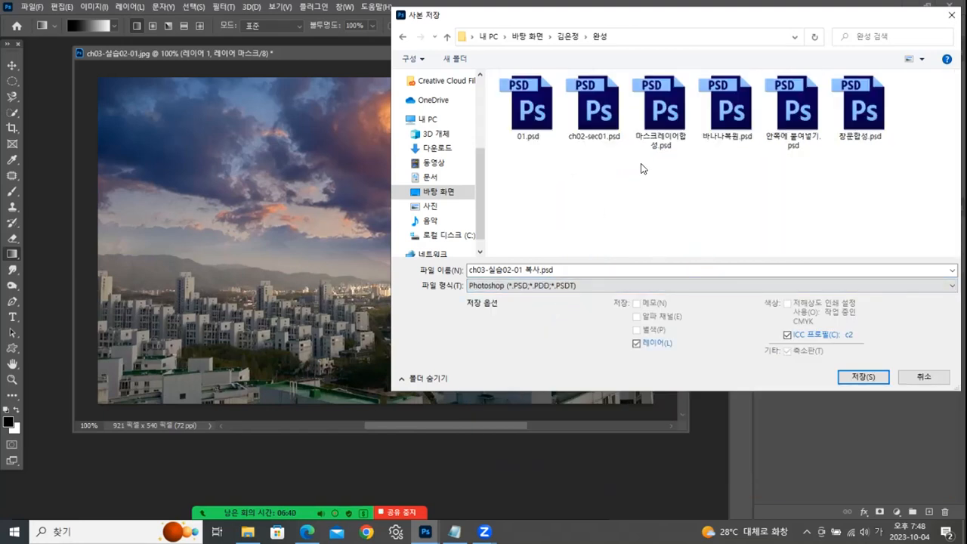
left_click(667, 135)
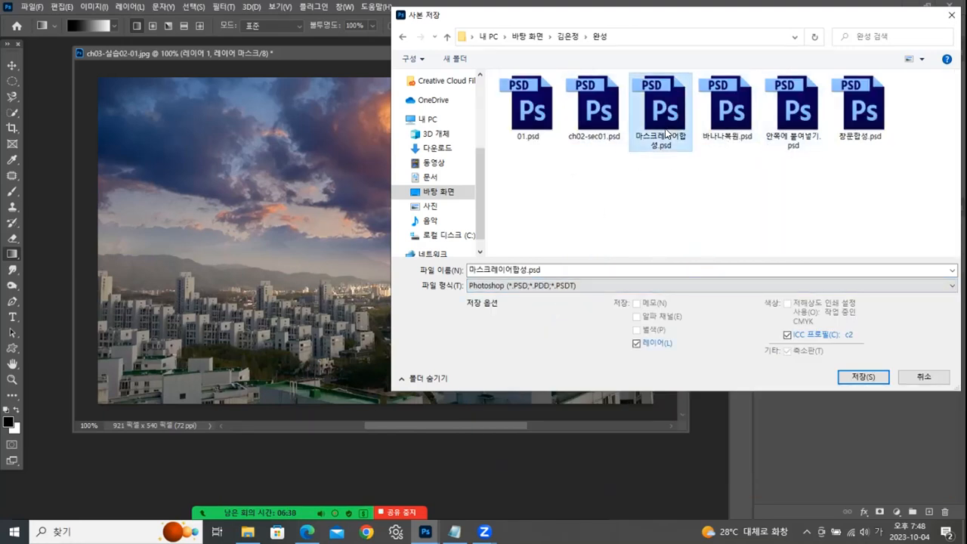
left_click(532, 270)
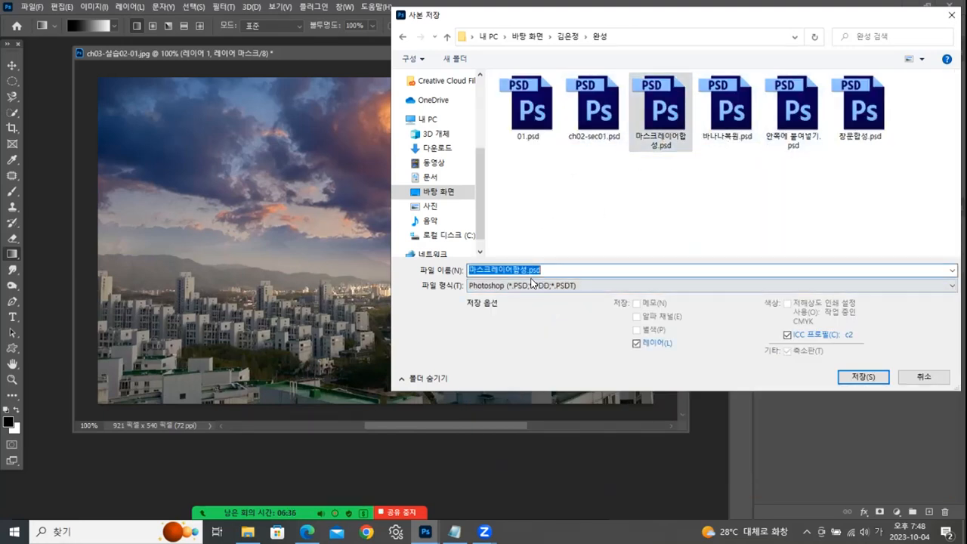
left_click(534, 272)
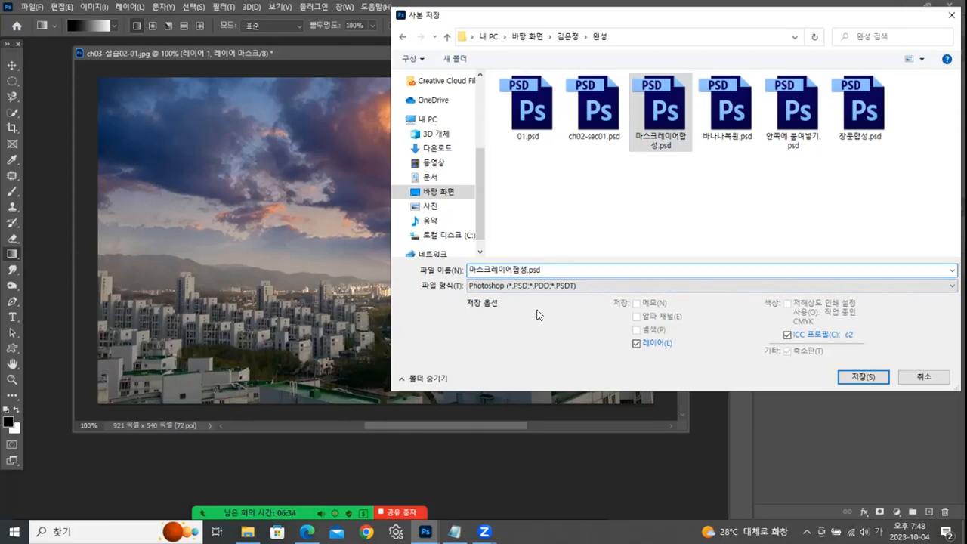
type("02")
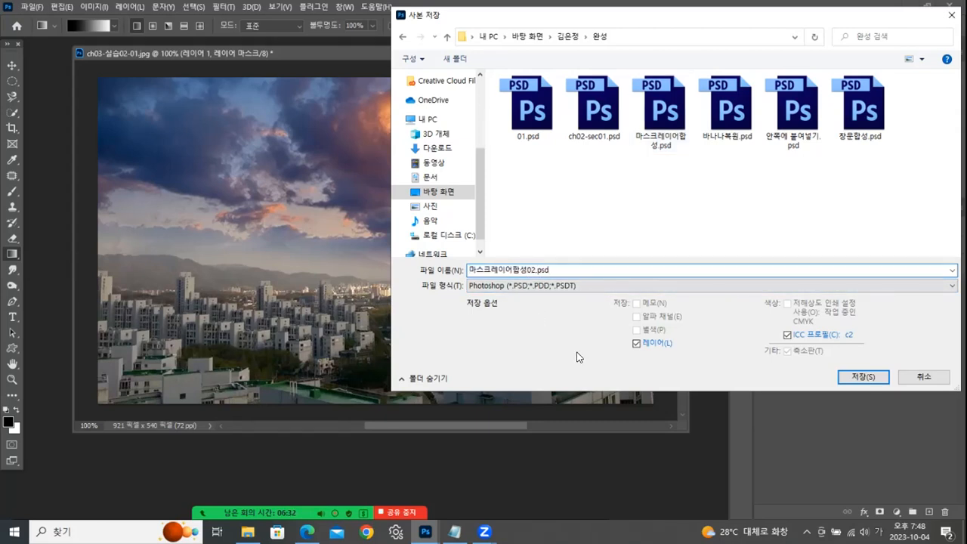
left_click(855, 374)
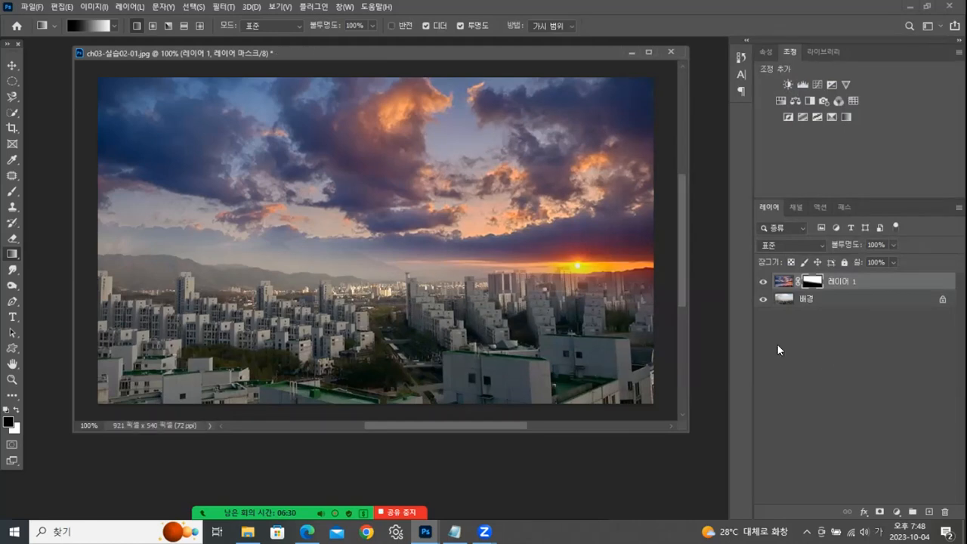
left_click(669, 52)
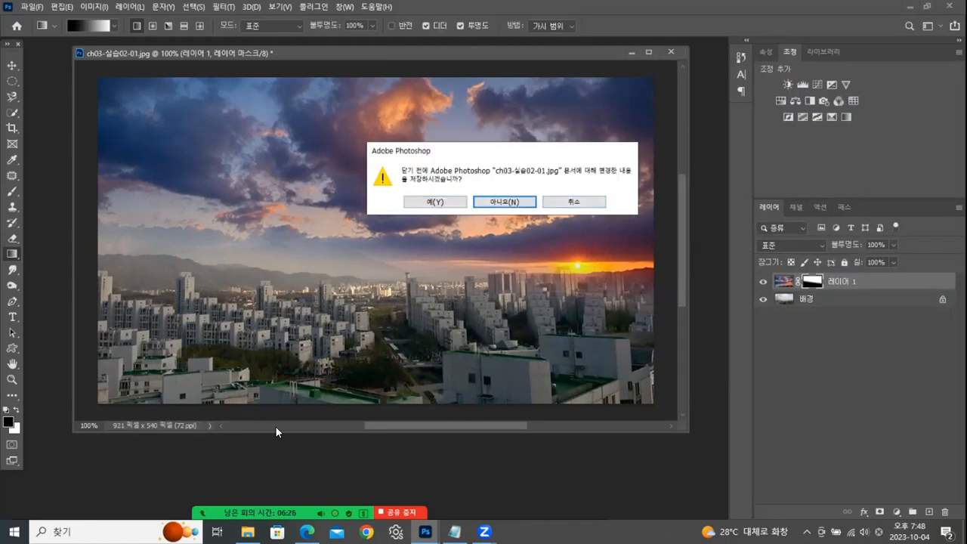
key("Return")
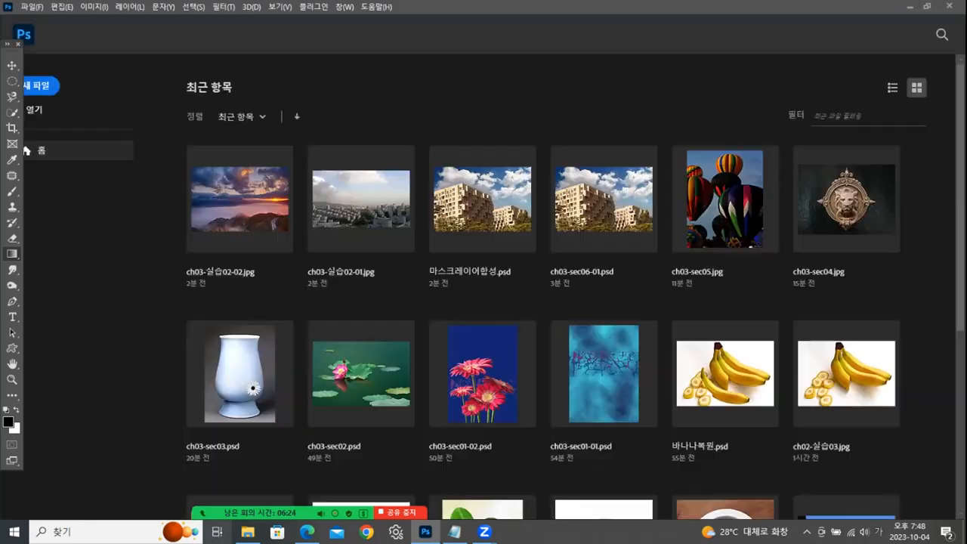
- Open ch03-실습04.psd from the ch03 folder and enlarge its floating document window around the image
left_click(247, 532)
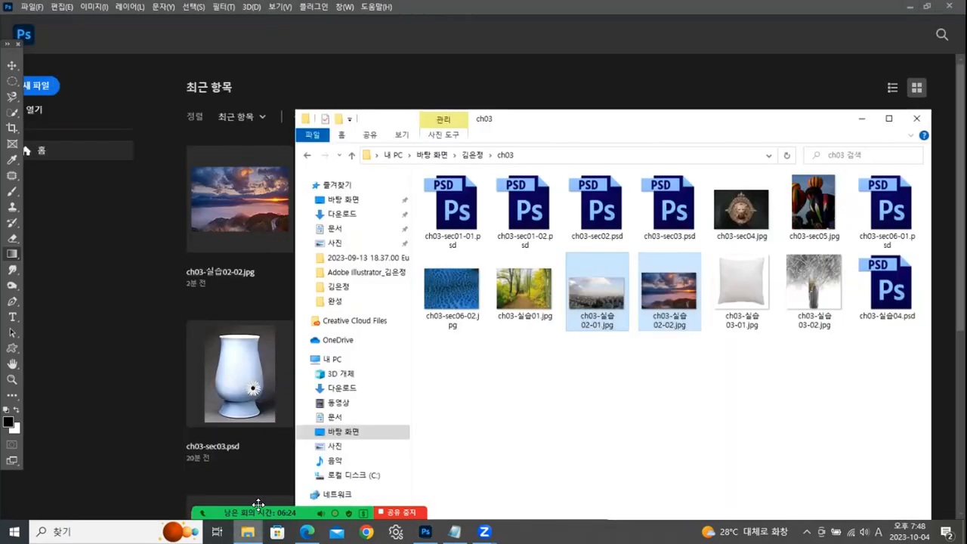
left_click(793, 380)
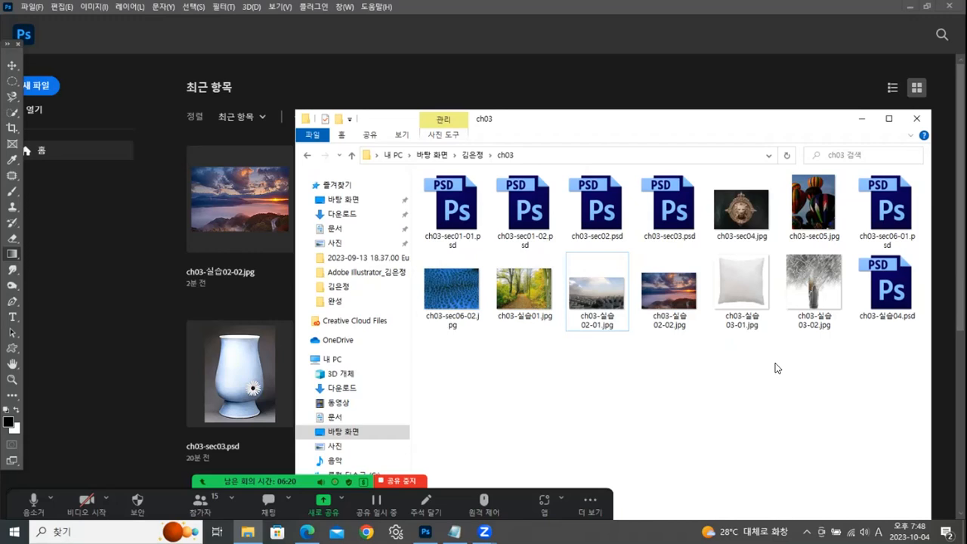
left_click(903, 290)
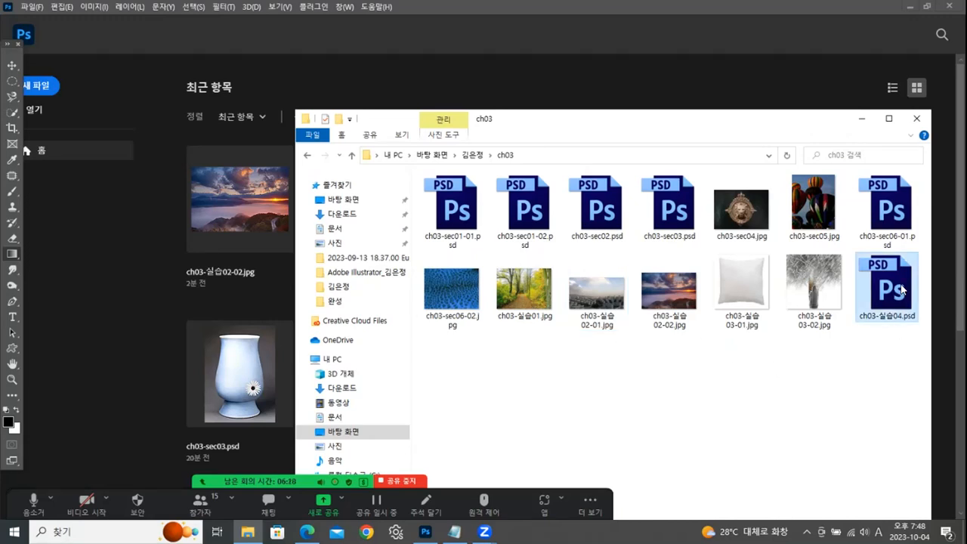
double_click(897, 289)
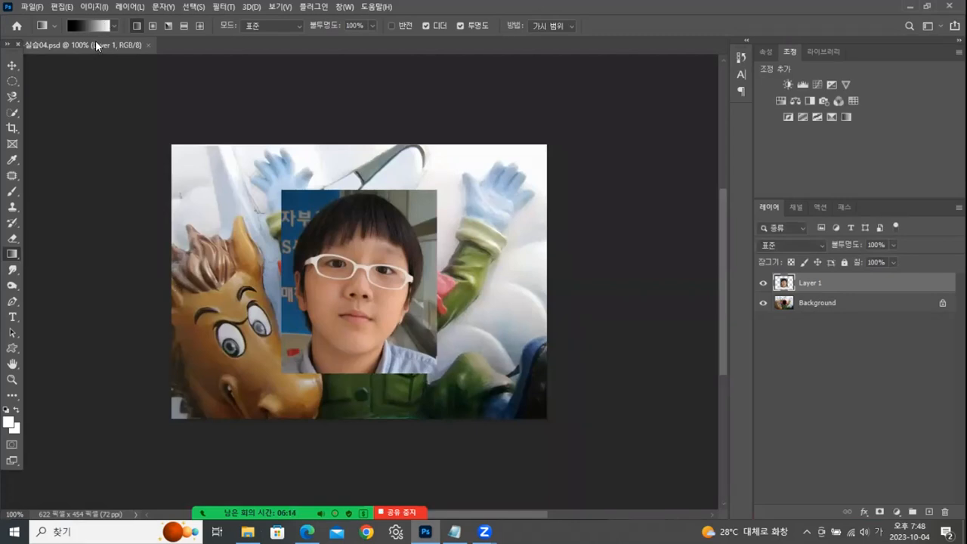
left_click_drag(95, 40, 308, 69)
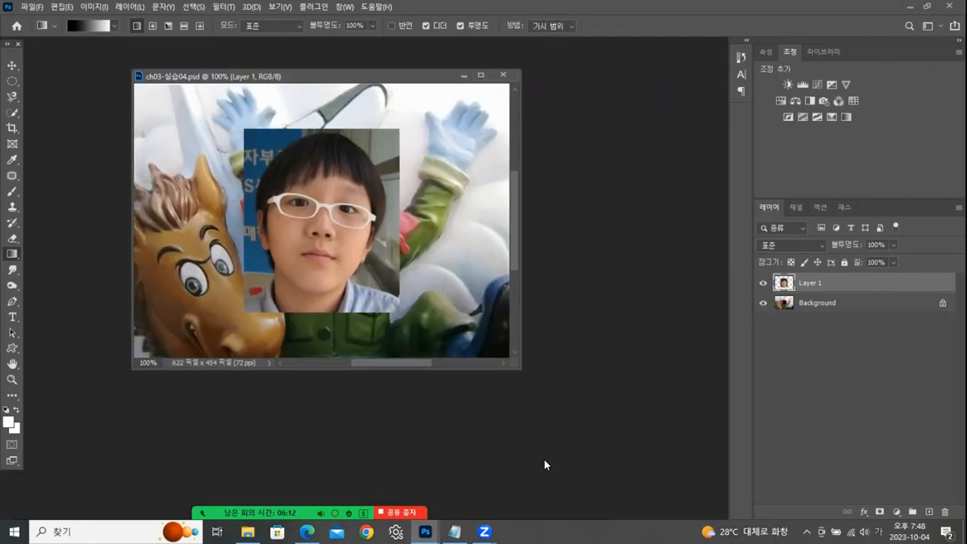
left_click_drag(519, 369, 616, 502)
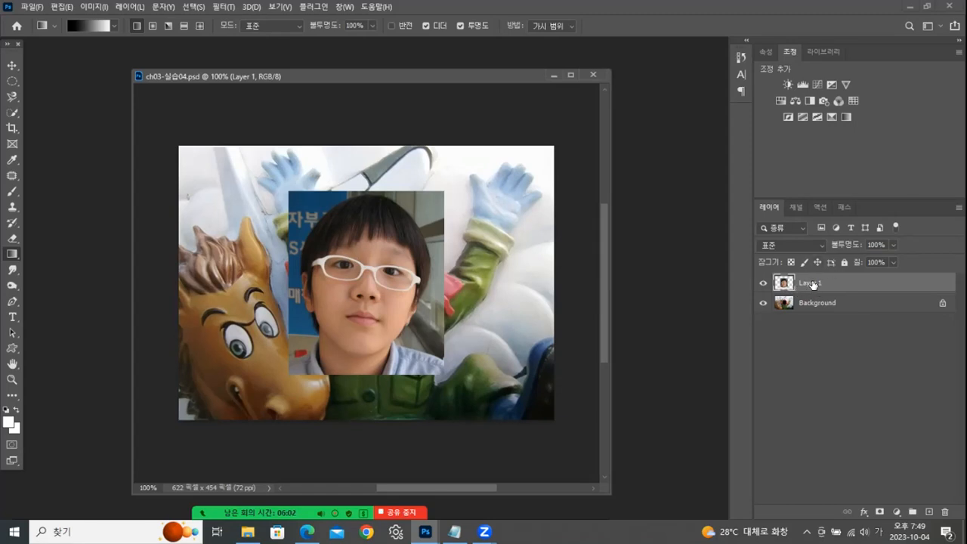
- Scale the boy's photo on Layer 1 down to 63.75% and move it over the figure's black face hole
left_click(13, 67)
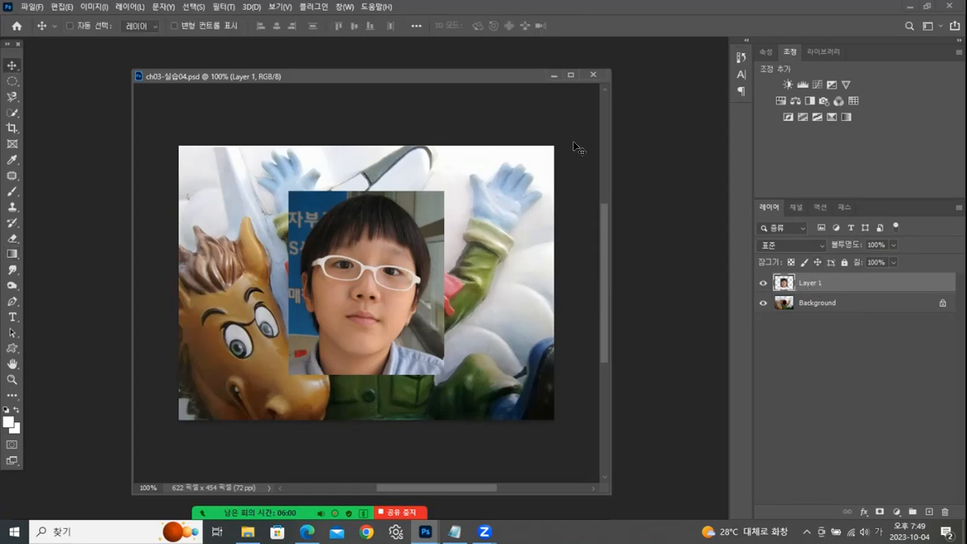
left_click_drag(352, 285, 474, 269)
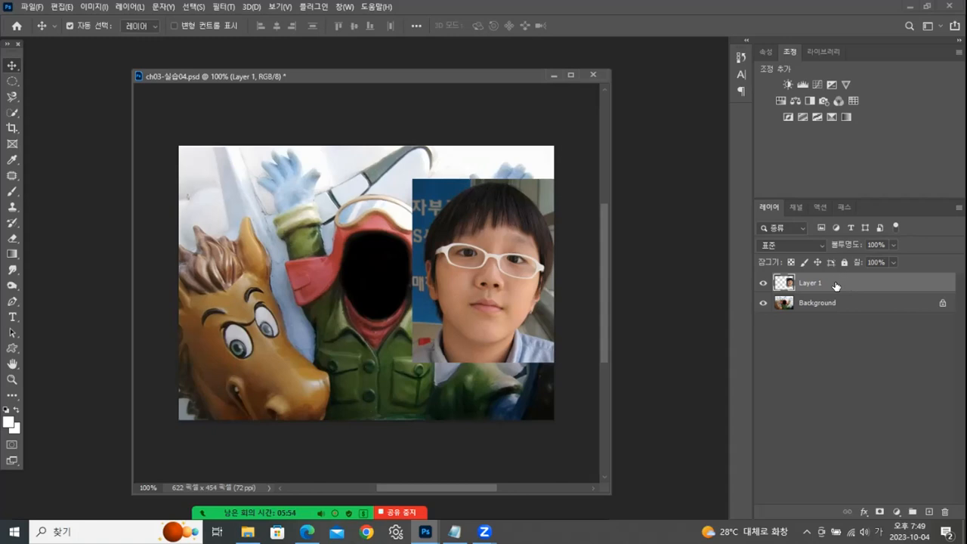
key("ctrl+t")
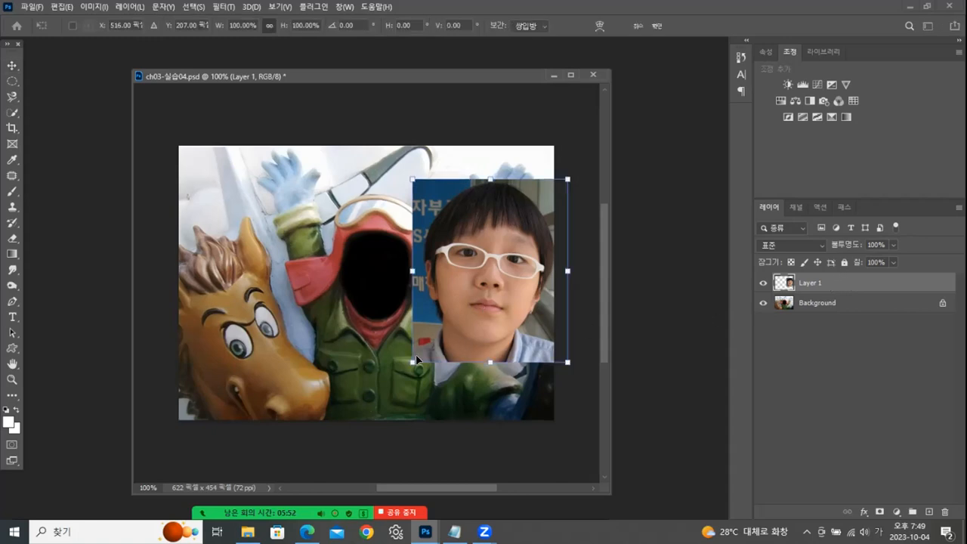
left_click_drag(413, 360, 451, 314)
left_click_drag(501, 279, 476, 296)
left_click_drag(427, 333, 444, 314)
left_click_drag(524, 281, 405, 296)
- Lower Layer 1's opacity to 55%, align the boy's face with the face hole and commit the transform
left_click(893, 244)
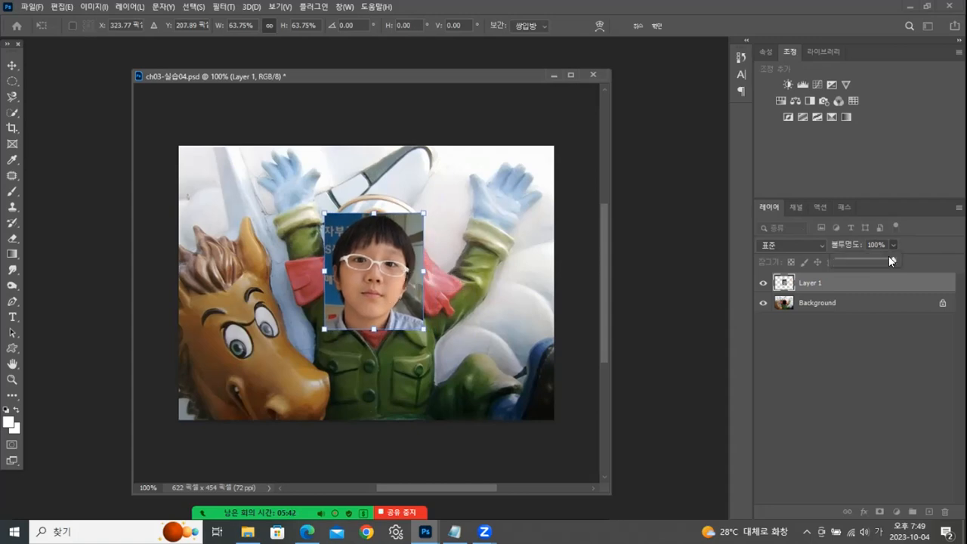
left_click_drag(869, 261, 868, 261)
left_click(380, 276)
left_click_drag(379, 276, 386, 281)
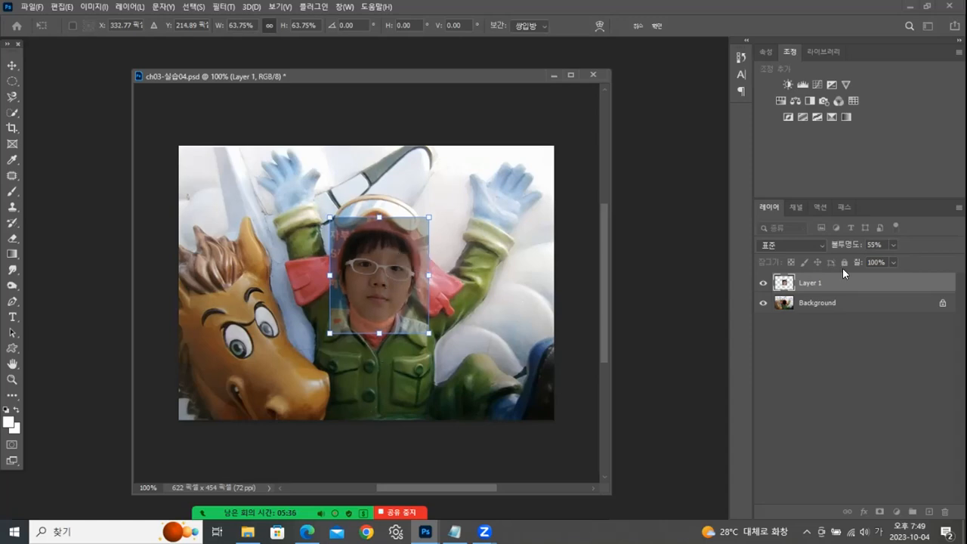
key("Return")
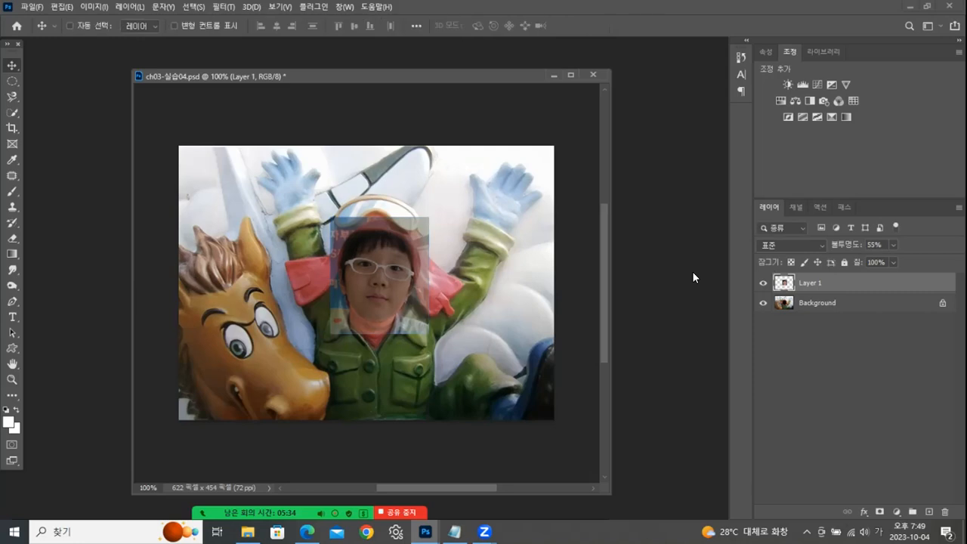
- Add a layer mask to Layer 1 and brush black around the face with sizes 125 and 60 to hide the photo's surroundings
left_click(880, 511)
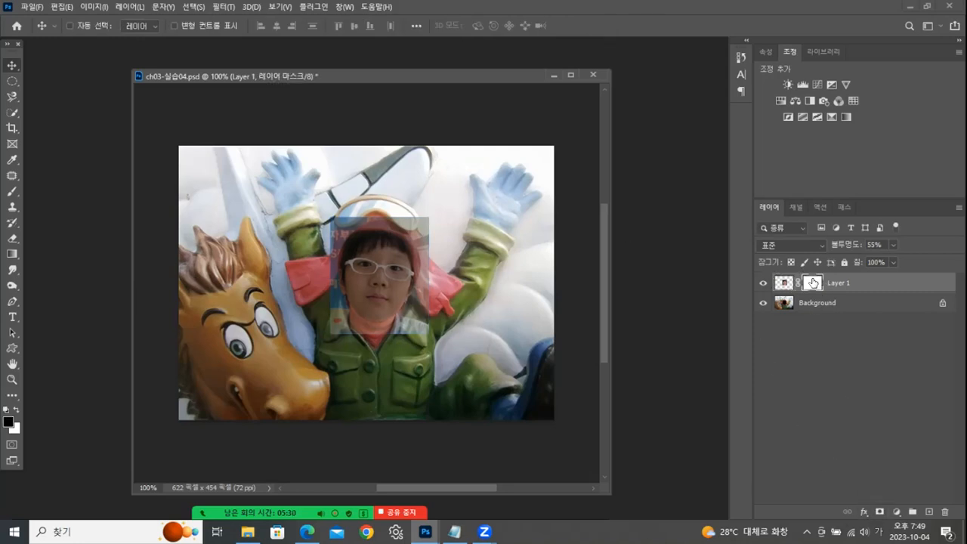
left_click(12, 191)
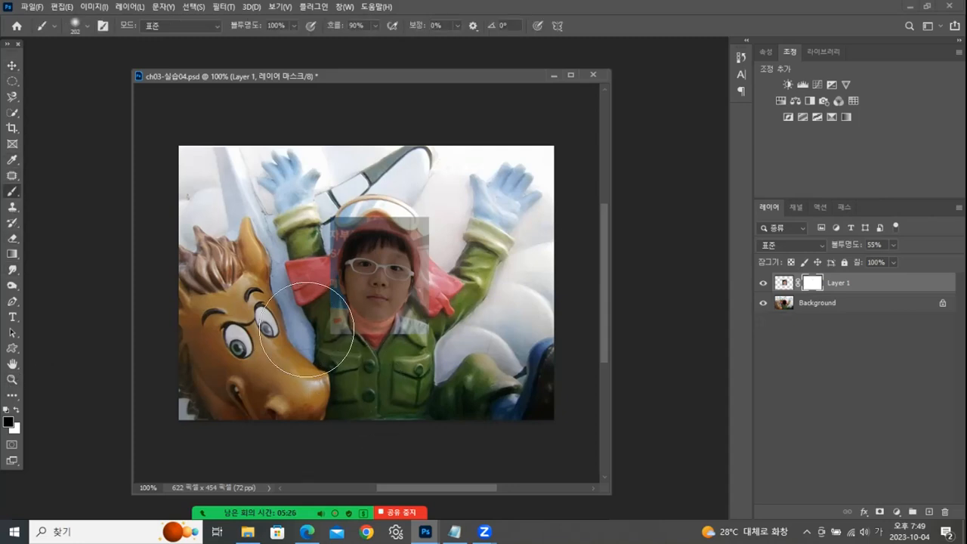
key("bracketleft")
key("bracketleft")
key("bracketleft")
key("bracketleft")
key("bracketleft")
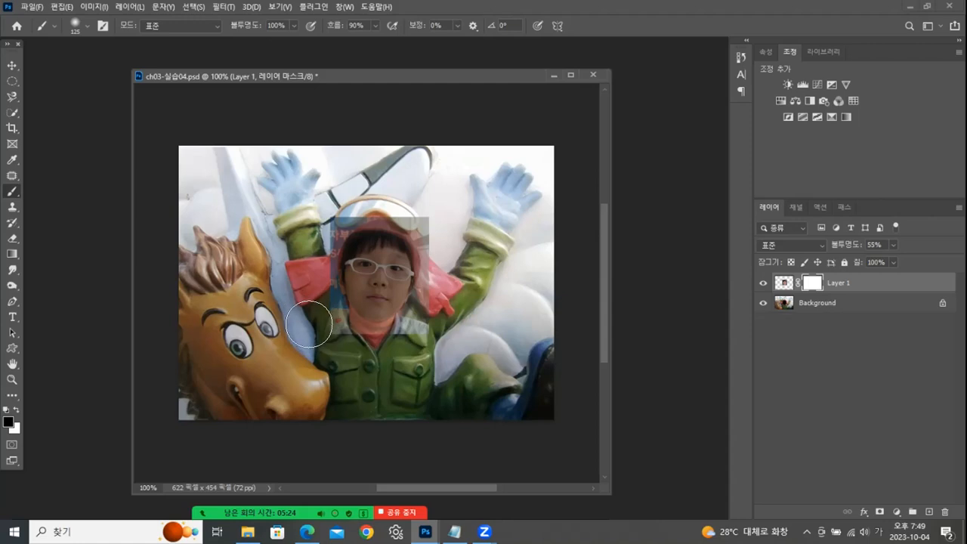
mouse_move(322, 309)
left_mouse_down()
mouse_move(334, 340)
mouse_move(341, 327)
mouse_move(357, 344)
mouse_move(384, 346)
mouse_move(441, 314)
mouse_move(431, 323)
mouse_move(443, 282)
mouse_move(420, 217)
mouse_move(327, 210)
mouse_move(322, 231)
mouse_move(351, 213)
mouse_move(311, 253)
mouse_move(320, 241)
mouse_move(327, 341)
left_mouse_up()
key("bracketleft")
key("bracketleft")
key("bracketleft")
- Set Layer 1's opacity to 100% and refine the mask along the face's edge with black, switching the brush colour to white
left_click(892, 245)
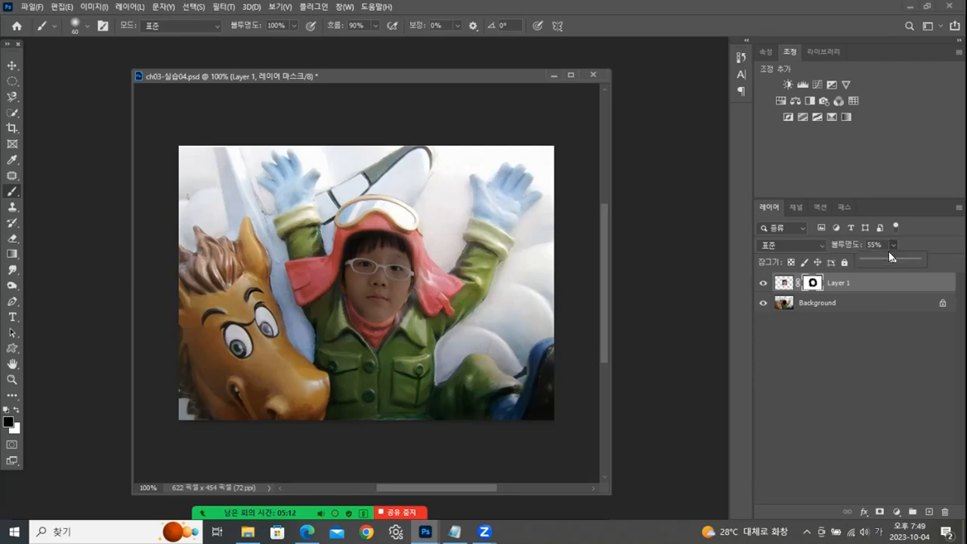
left_click_drag(893, 259, 920, 259)
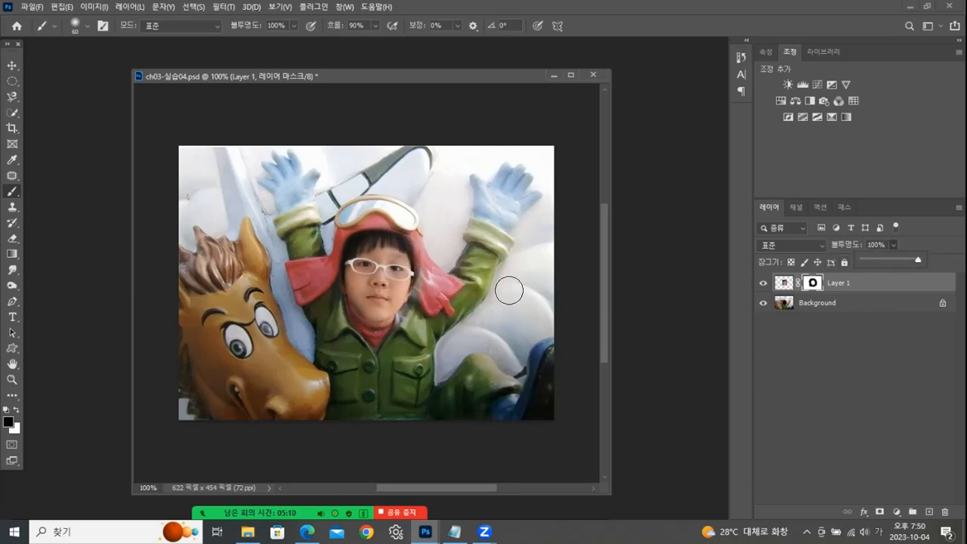
left_click(431, 247)
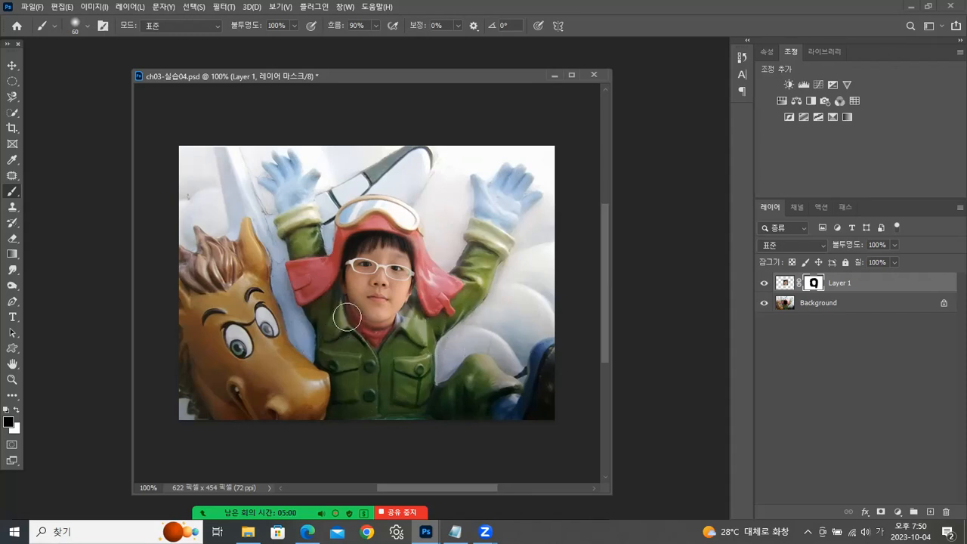
left_click(15, 412)
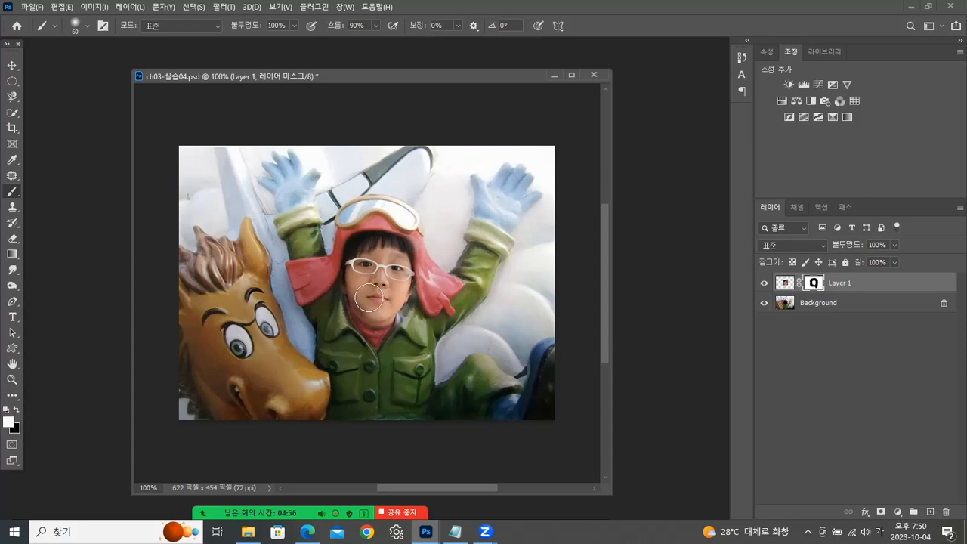
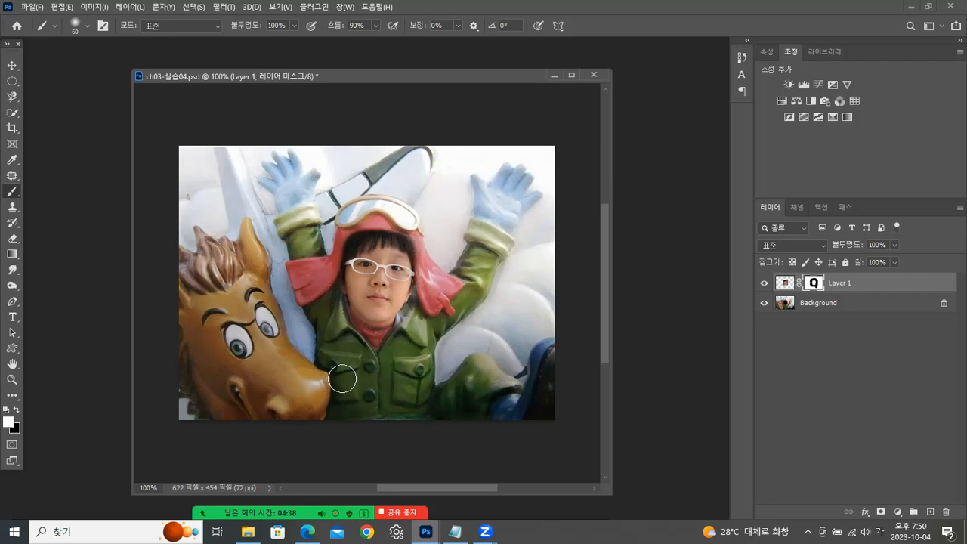
- Start saving a copy of the face composite in JPEG format and choose the 완성 folder as its destination
left_click(32, 8)
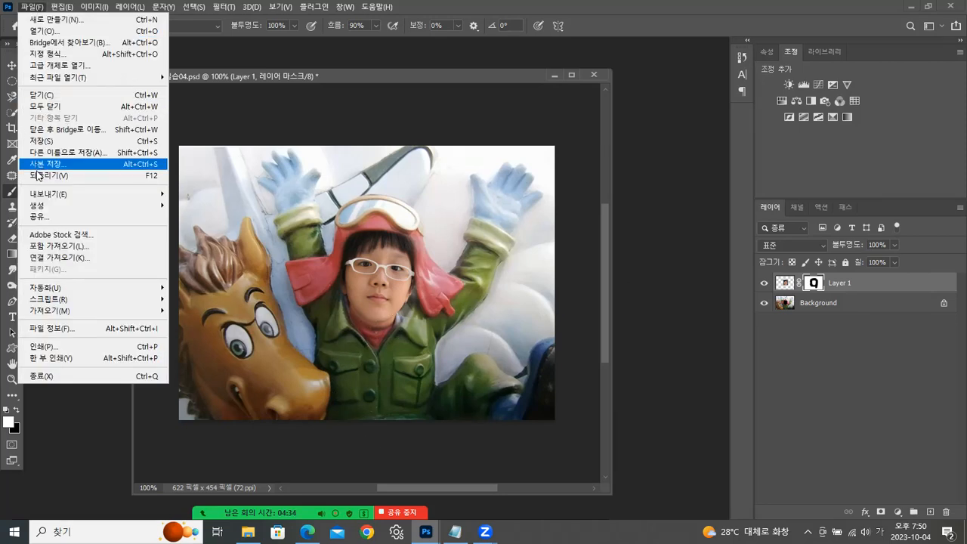
left_click(53, 164)
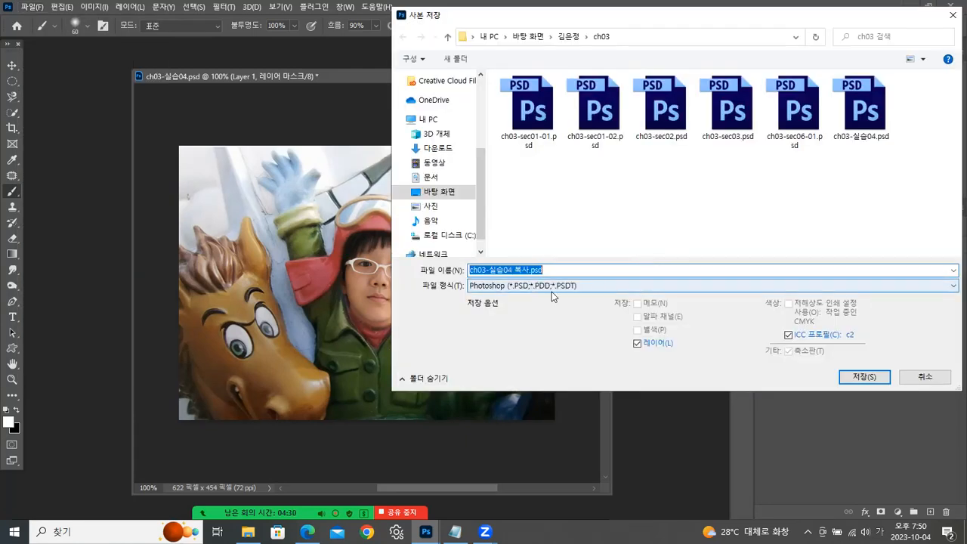
left_click(552, 293)
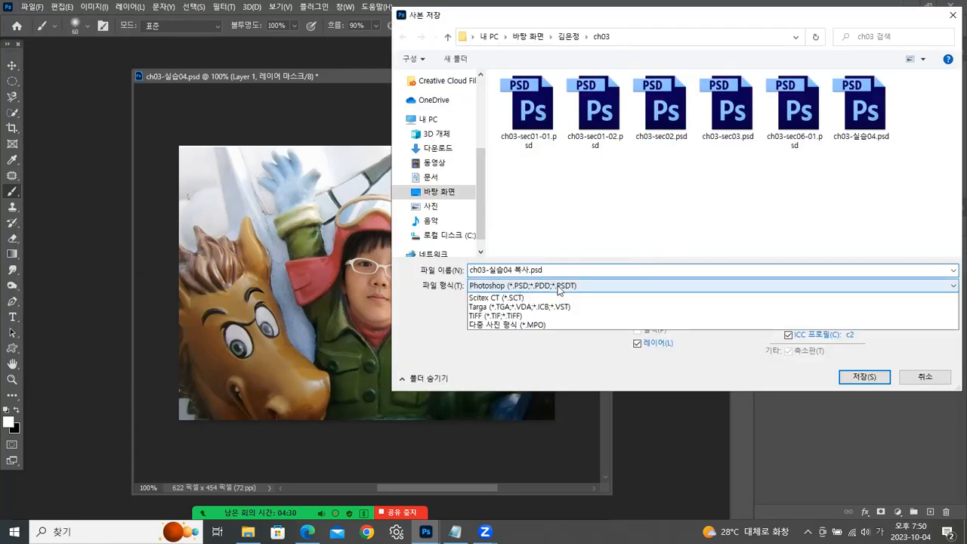
left_click(542, 380)
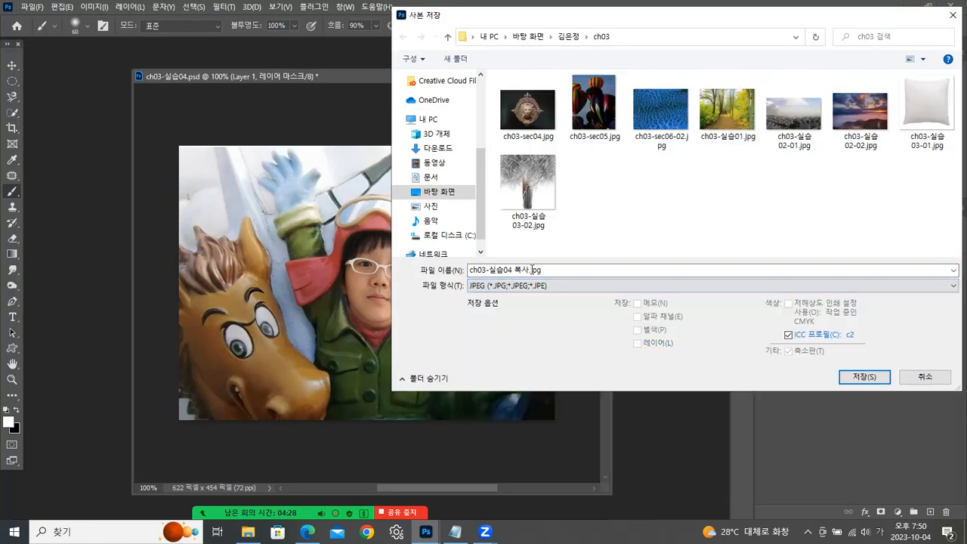
left_click(565, 36)
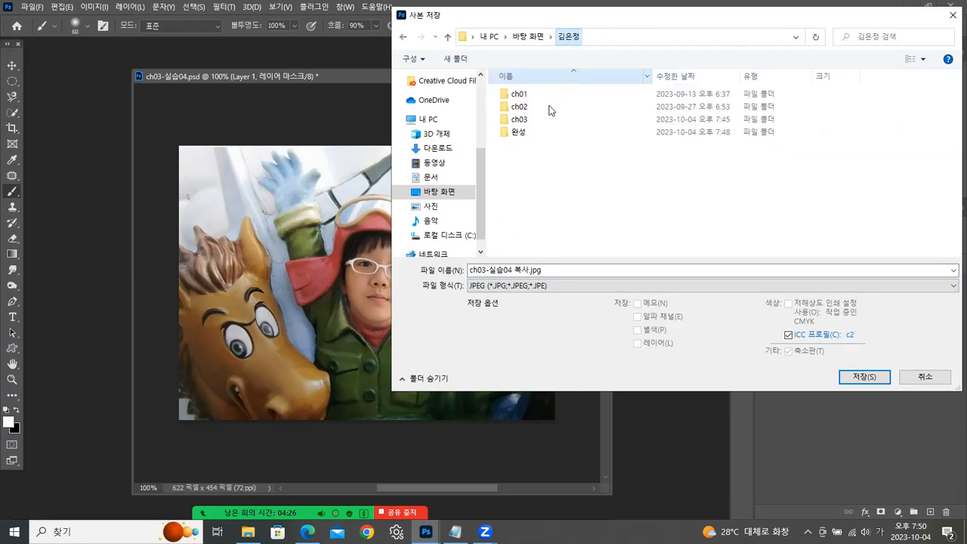
left_click(517, 133)
double_click(518, 133)
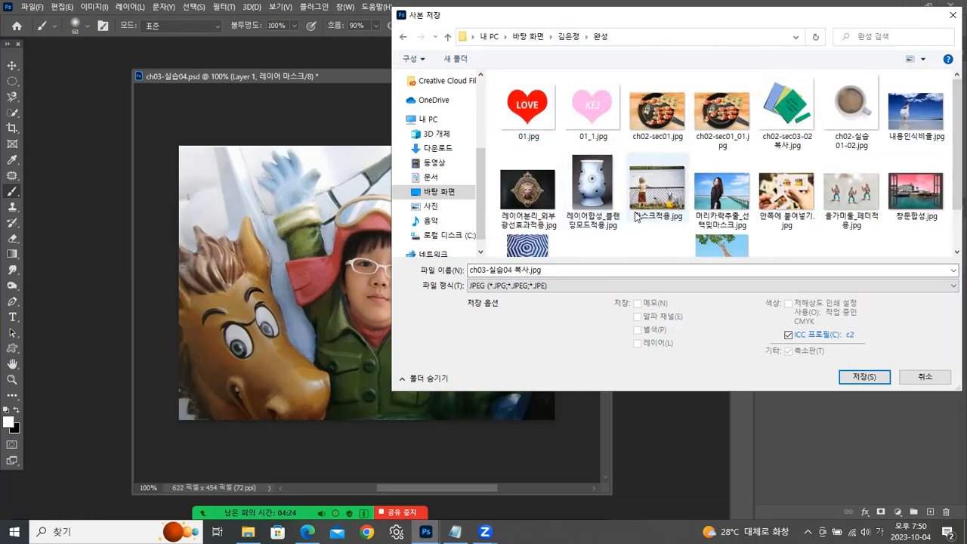
- Name the copy 레이어마스크합성.jpg and save it with JPEG quality 11
left_click(525, 269)
key("ctrl+a")
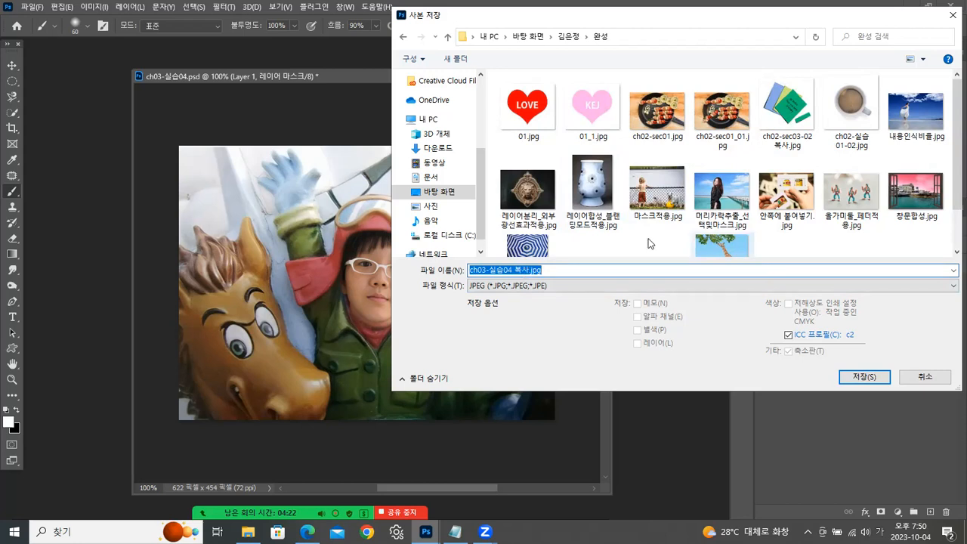
left_click_drag(530, 270, 374, 280)
type("레이")
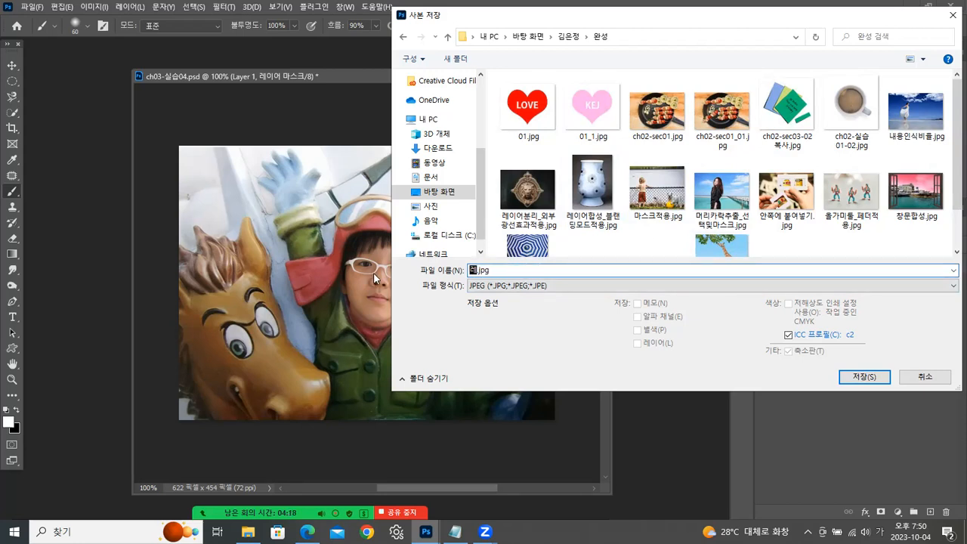
type("어마스크")
type("적")
type("성.jpg")
left_click(862, 379)
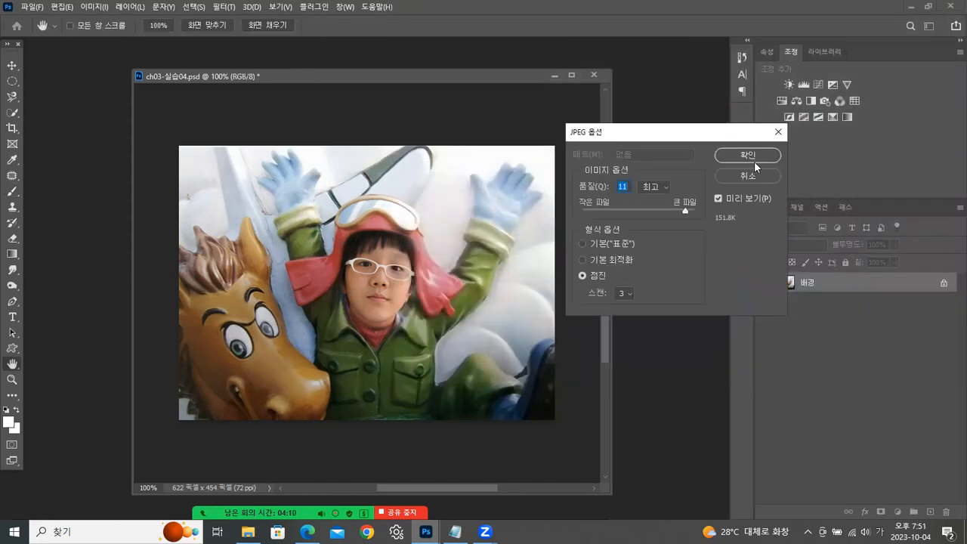
left_click(743, 157)
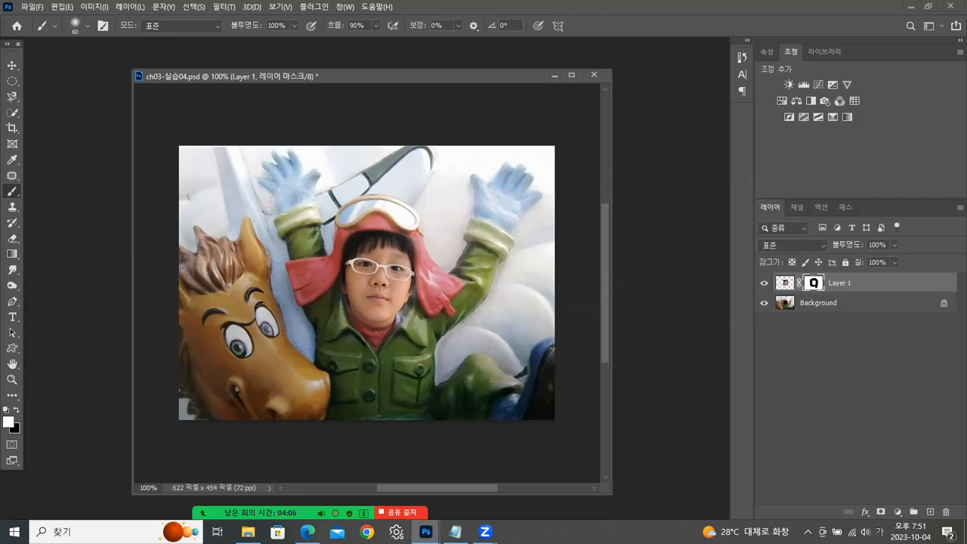
- Switch to the Move tool and close ch03-실습04.psd without saving its changes
left_click(12, 66)
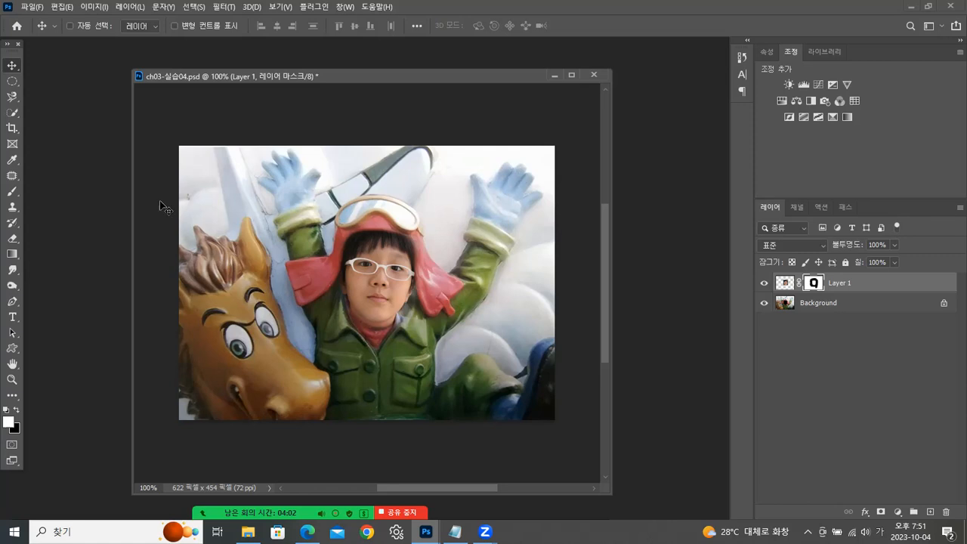
left_click(594, 74)
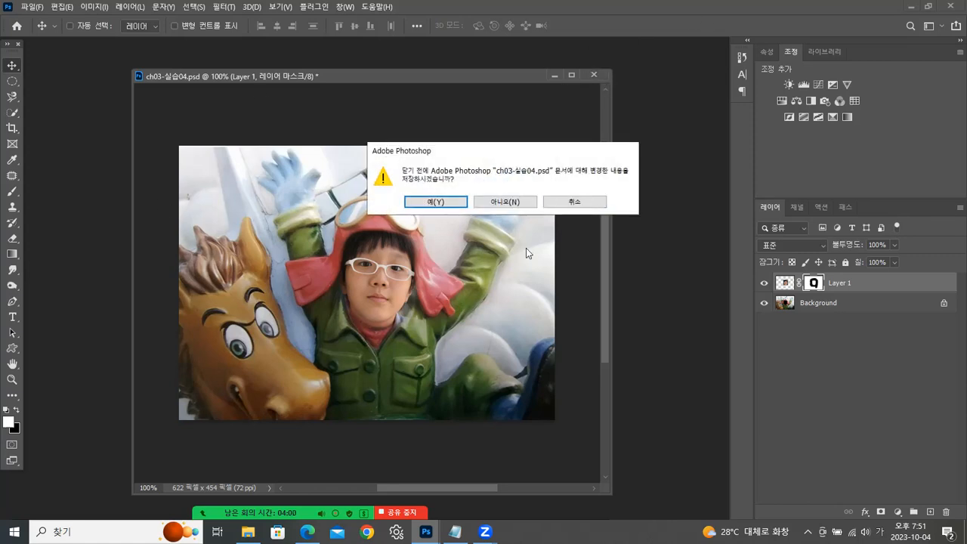
left_click(511, 202)
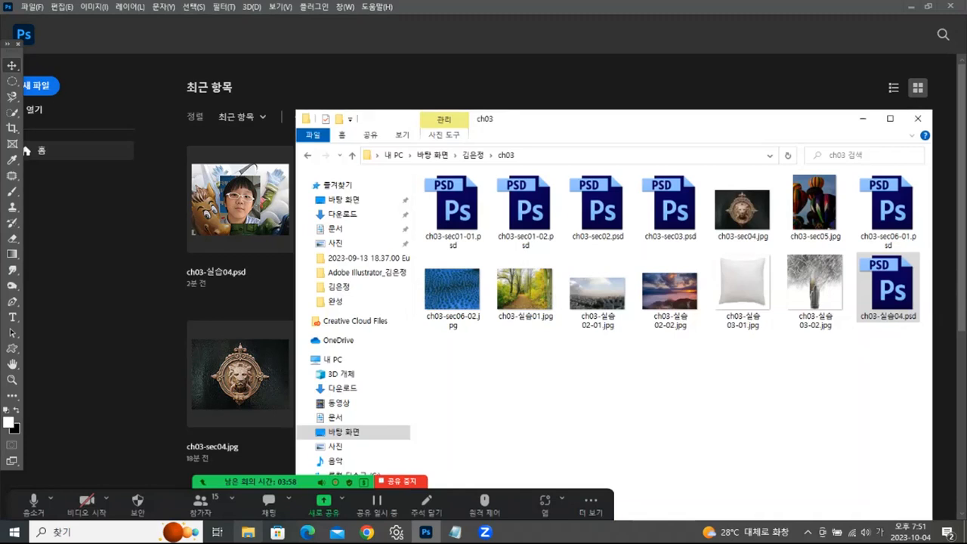
- Open ch03-실습03-01.jpg and ch03-실습03-02.jpg together in Photoshop from the ch03 folder in File Explorer
left_click(248, 532)
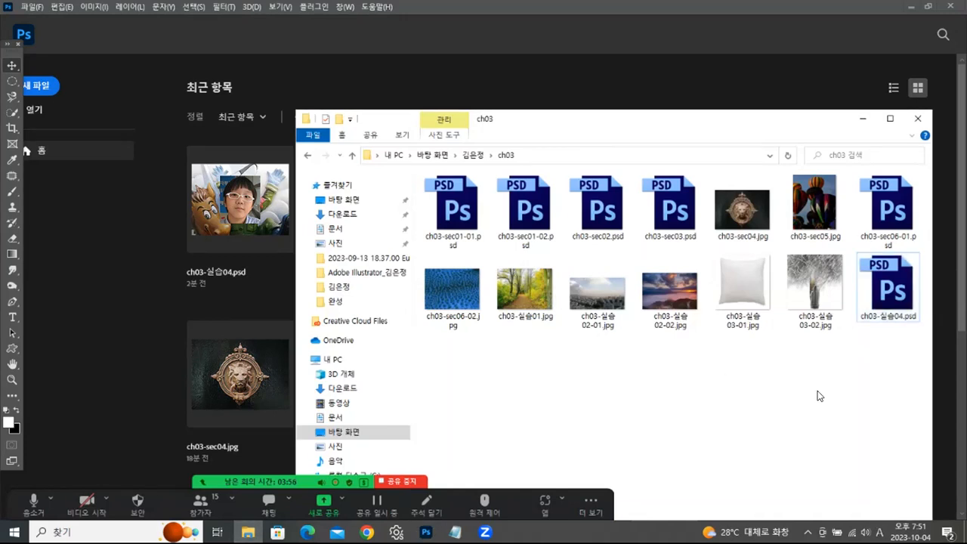
left_click_drag(741, 355, 820, 293)
left_click_drag(760, 274, 87, 354)
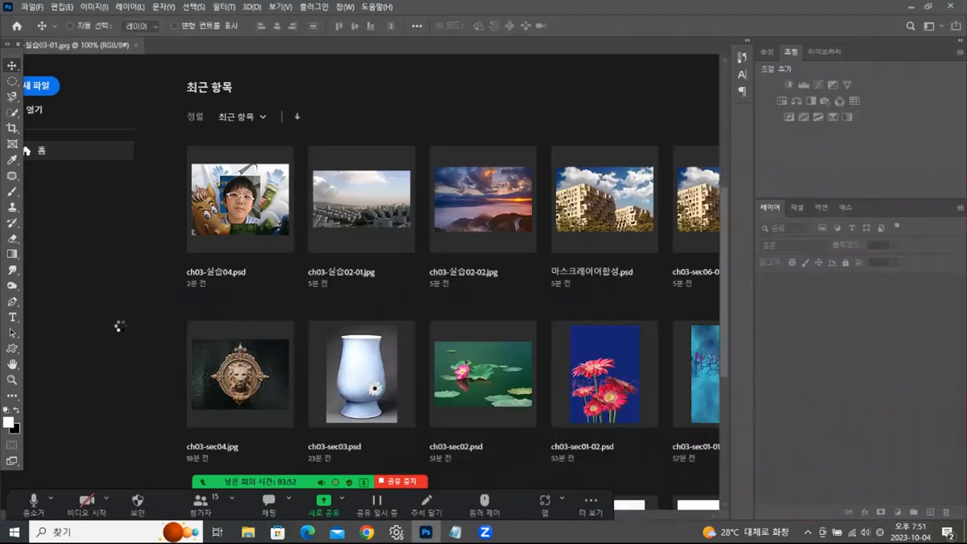
- Float the pillow and tree images in separate windows and arrange them side by side
left_click_drag(220, 45, 283, 82)
left_click_drag(122, 42, 127, 106)
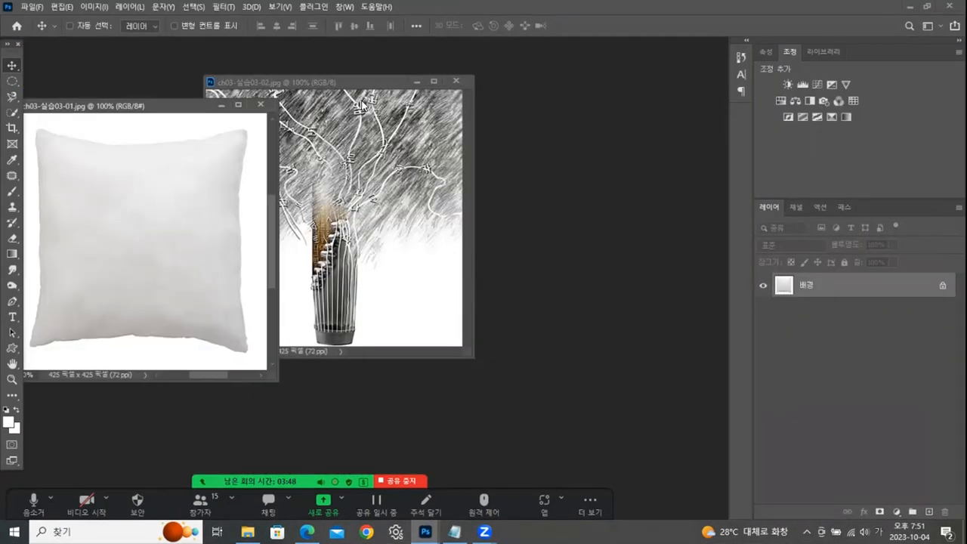
left_click(363, 100)
left_click_drag(385, 81, 580, 75)
left_click_drag(182, 109, 254, 92)
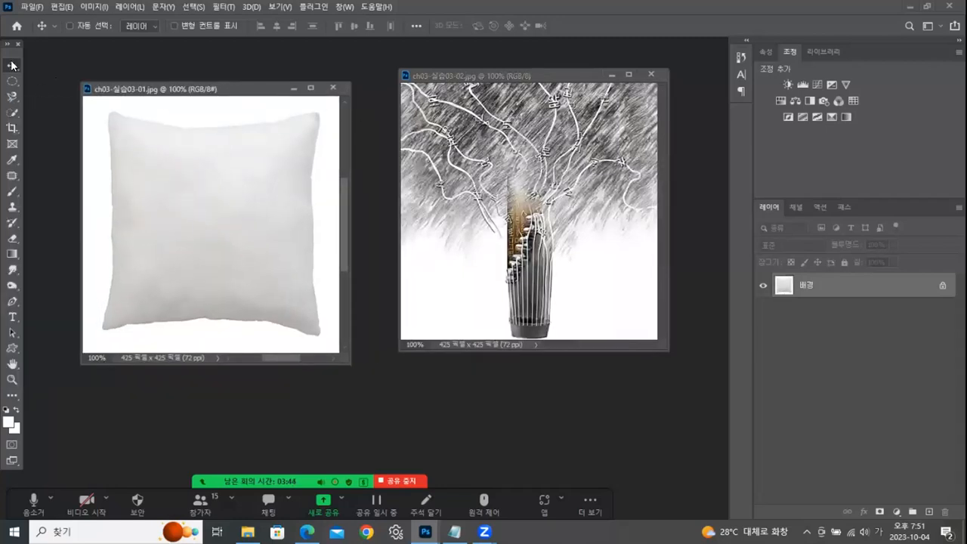
- Copy the tree image into the pillow document as a new layer covering the canvas, and close ch03-실습03-02.jpg
left_click(527, 190)
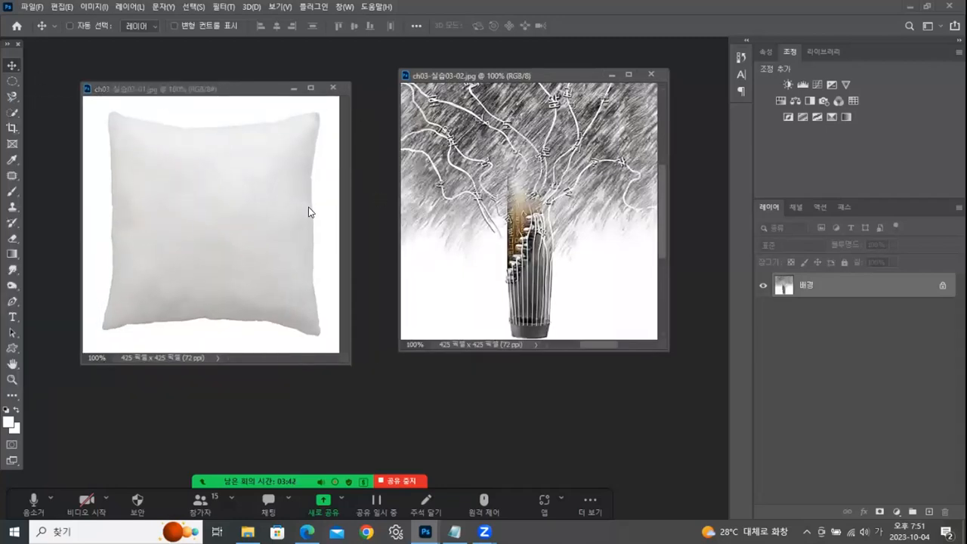
left_click_drag(503, 163, 237, 172)
left_click(653, 73)
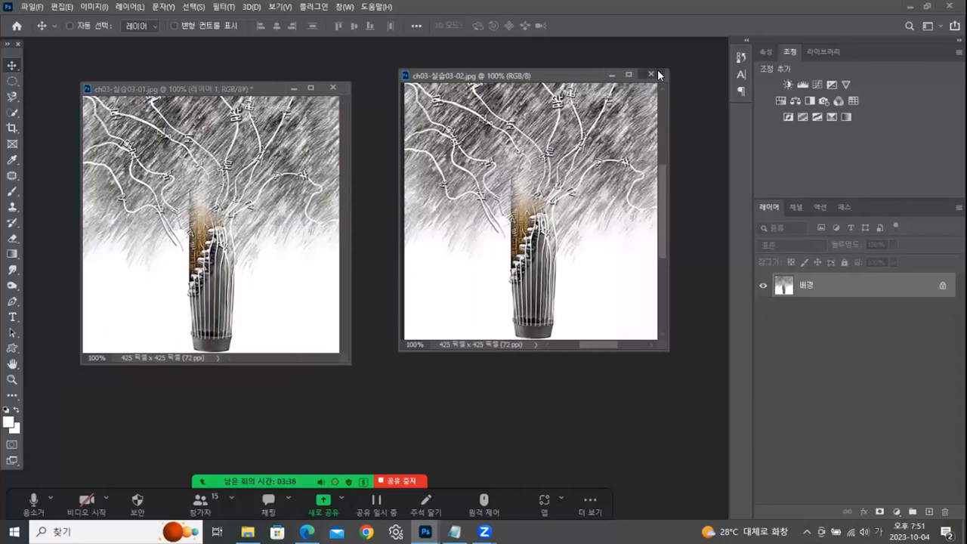
left_click(652, 73)
- Hide the tree layer and select the white area around the pillow on the background layer with the Quick Selection tool
left_click(763, 284)
left_click(832, 316)
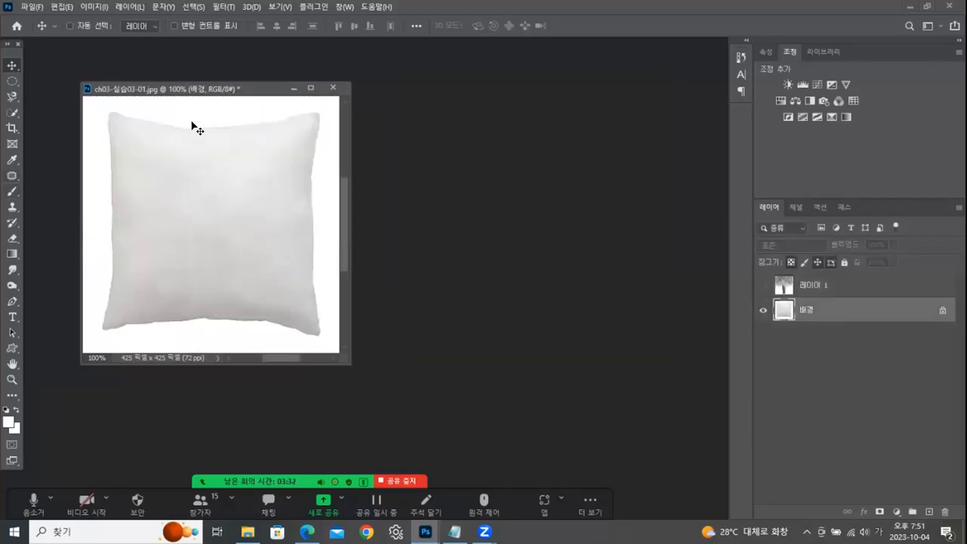
left_click(12, 112)
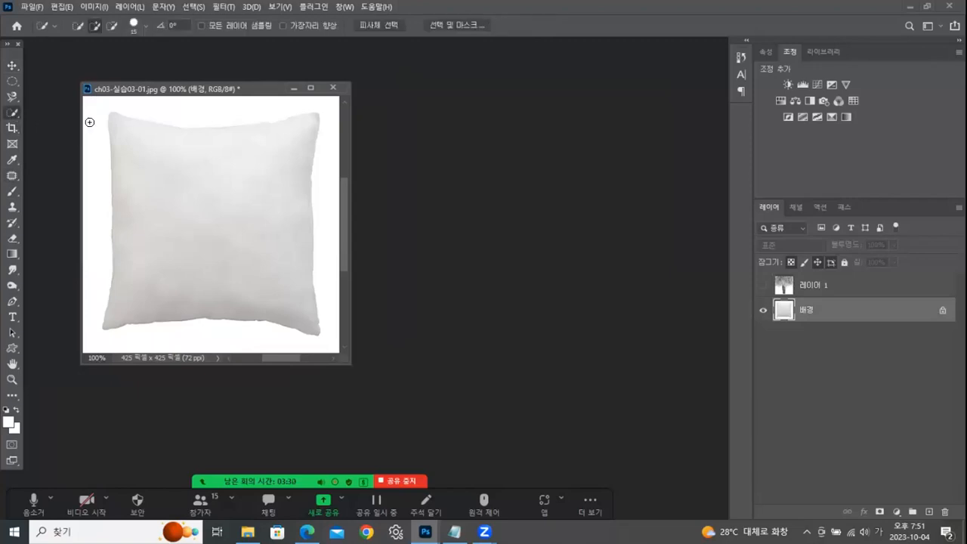
left_click_drag(96, 159, 76, 306)
mouse_move(71, 355)
left_mouse_down()
mouse_move(276, 347)
mouse_move(341, 362)
mouse_move(329, 156)
mouse_move(339, 99)
mouse_move(131, 105)
left_mouse_up()
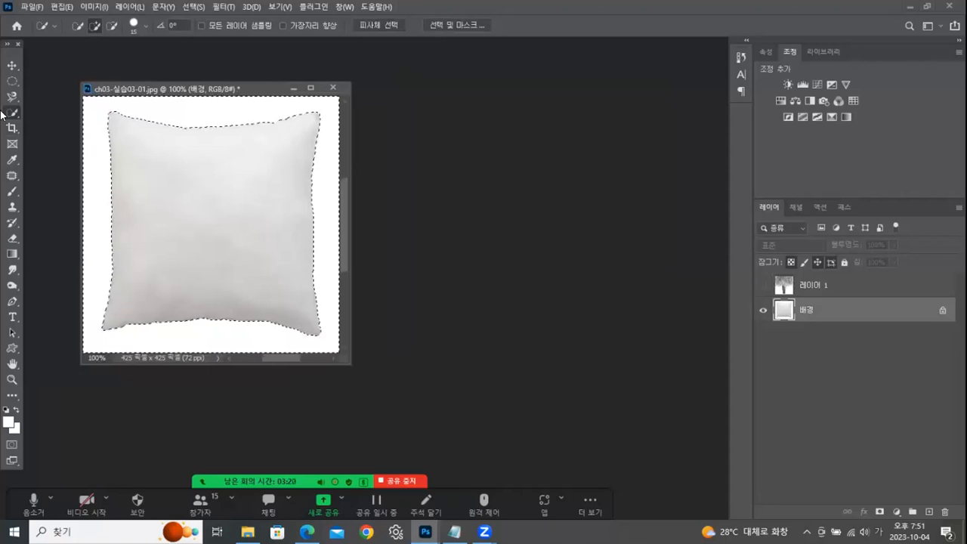
- Show the tree layer again, delete its part outside the pillow using the selection, and deselect
left_click(764, 285)
left_click(827, 287)
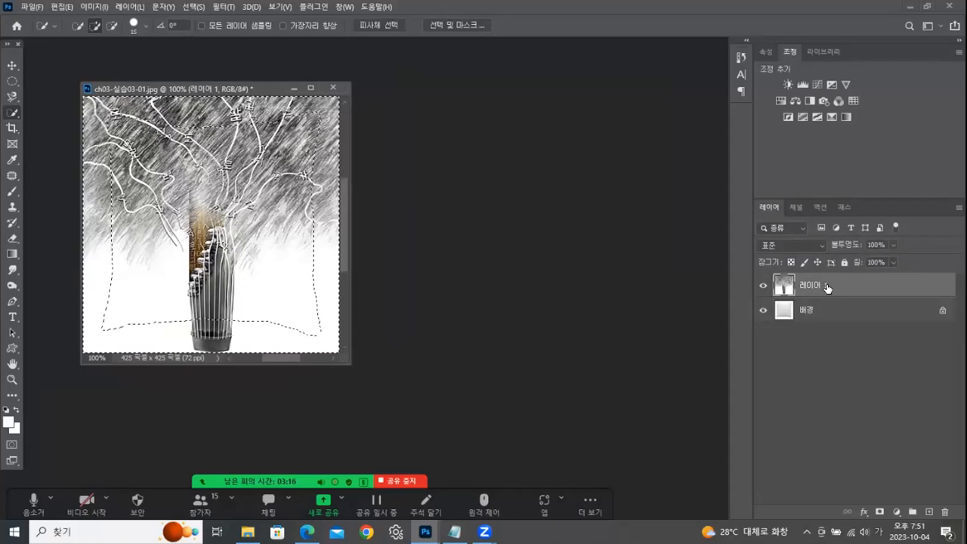
key("Delete")
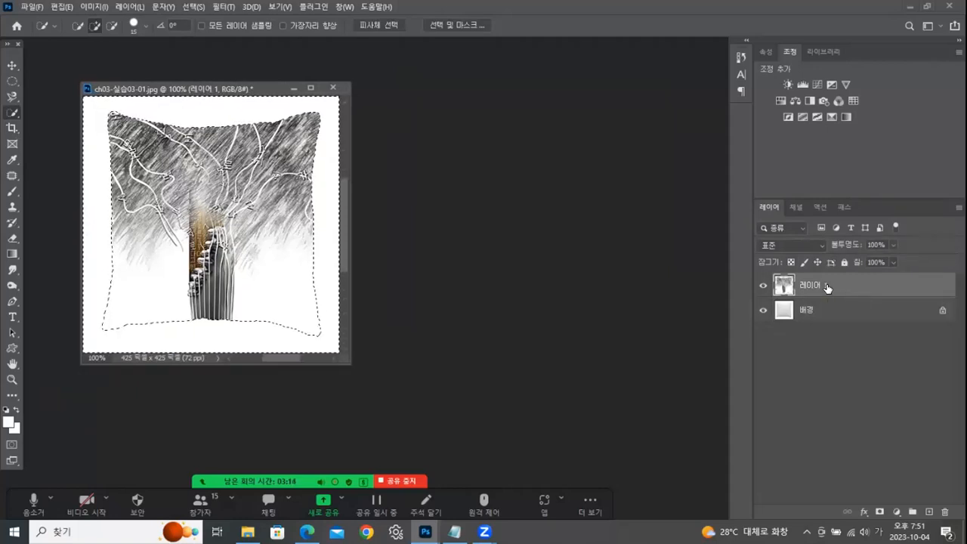
key("ctrl+d")
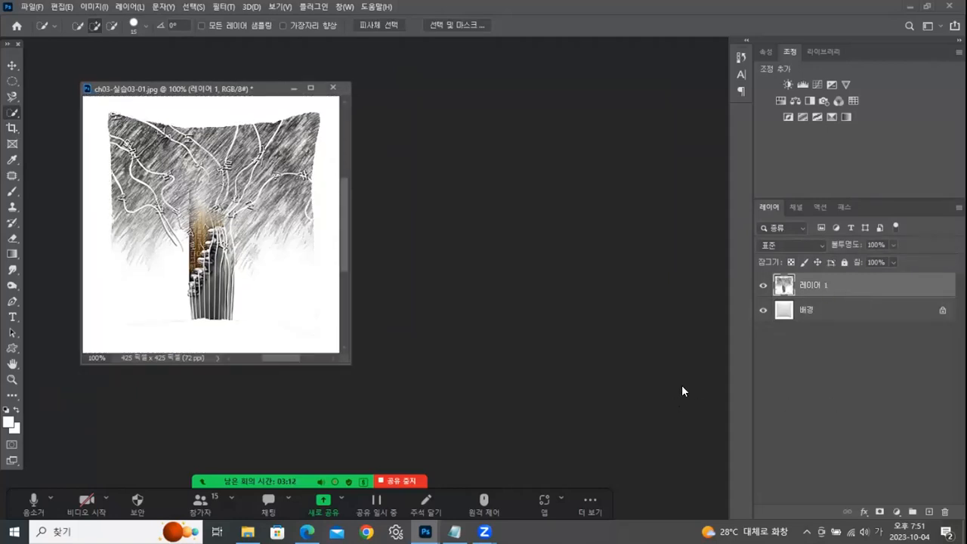
- Set the tree layer's blend mode to Multiply (곱하기) so it blends into the pillow
left_click(799, 247)
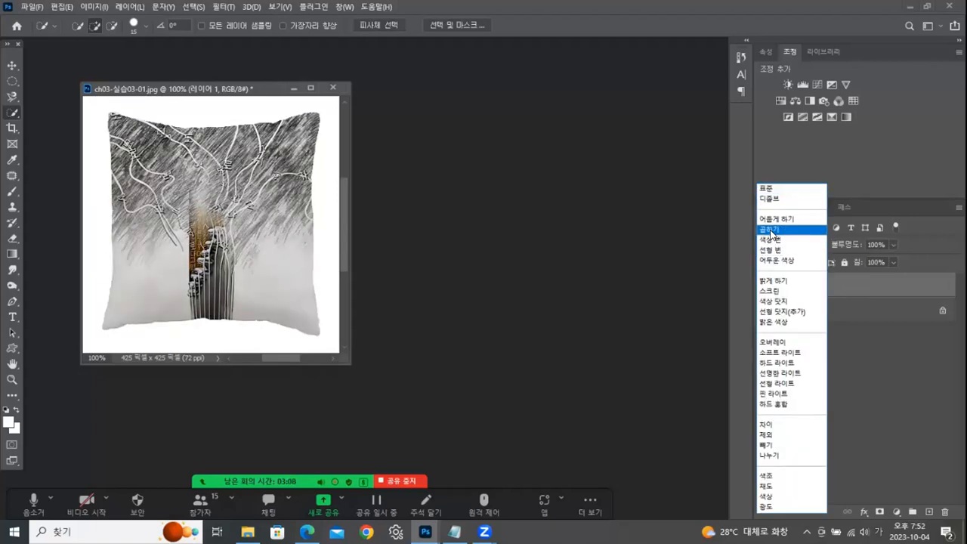
left_click(771, 229)
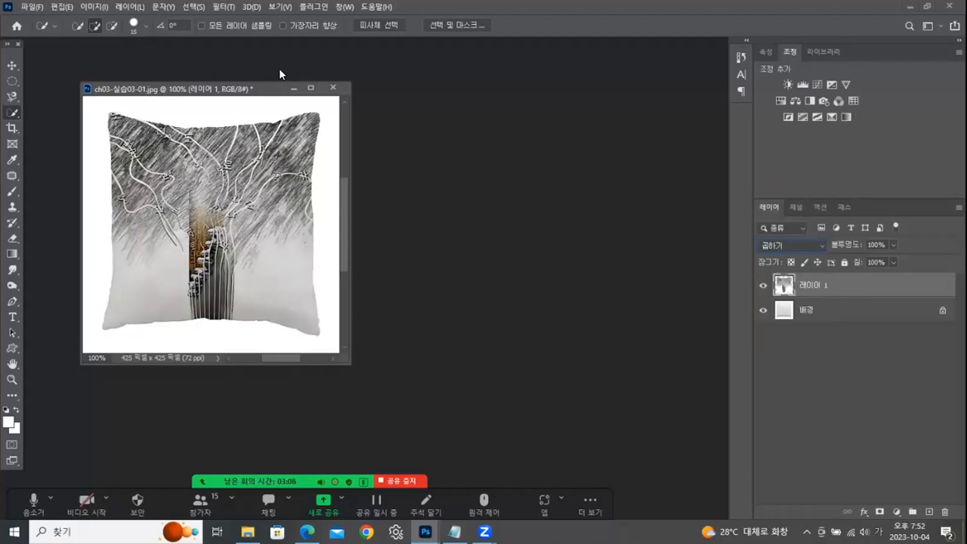
left_click_drag(273, 89, 280, 97)
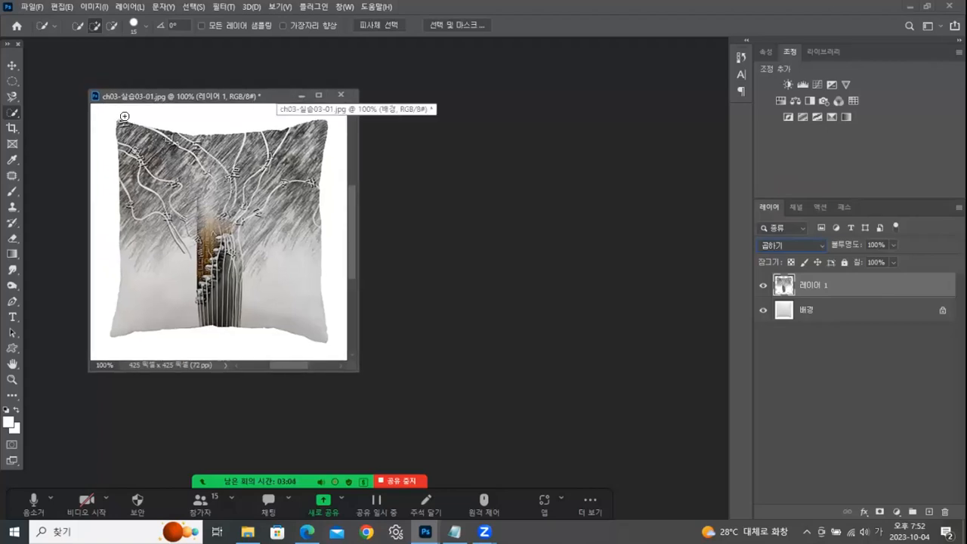
- Start saving a JPEG copy of the pillow composite and choose the 완성 folder as its destination
left_click(31, 8)
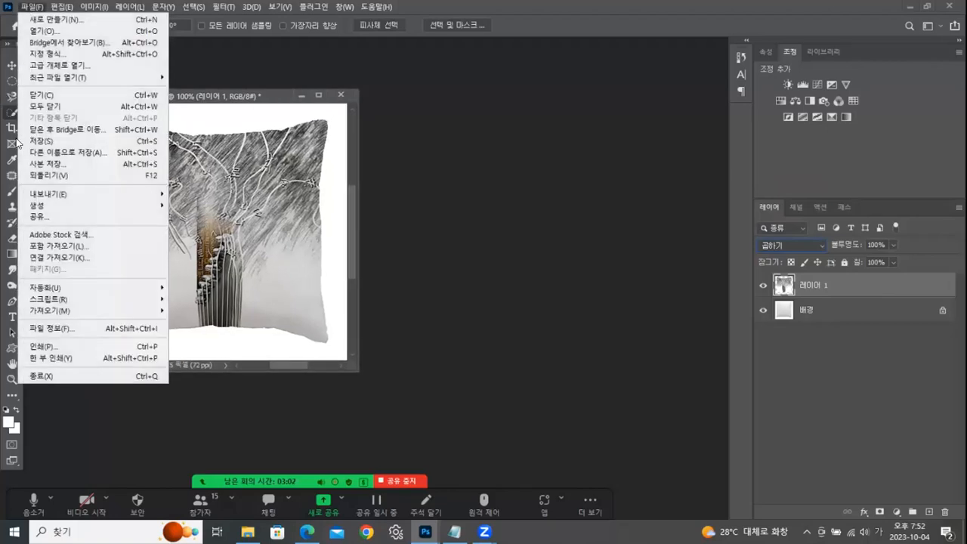
left_click(34, 163)
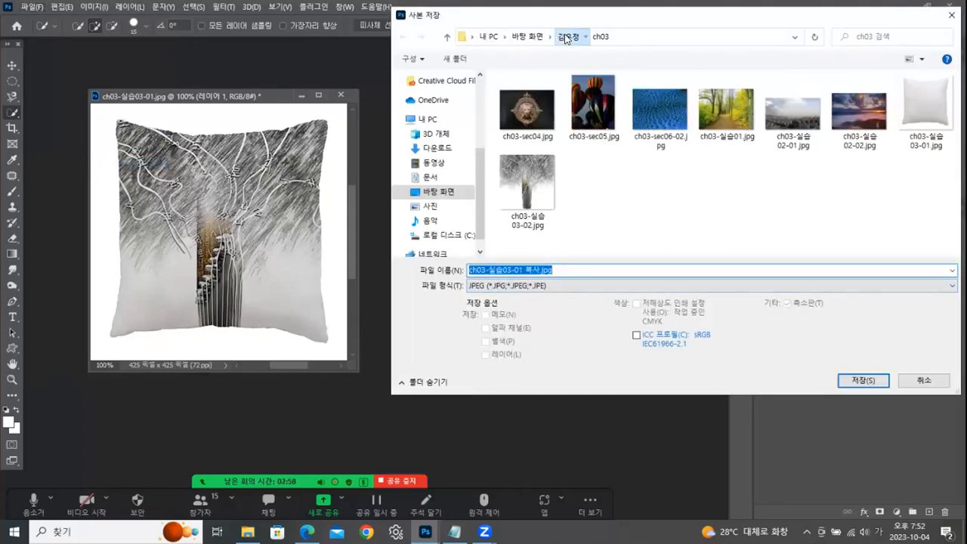
left_click(567, 38)
left_click(519, 131)
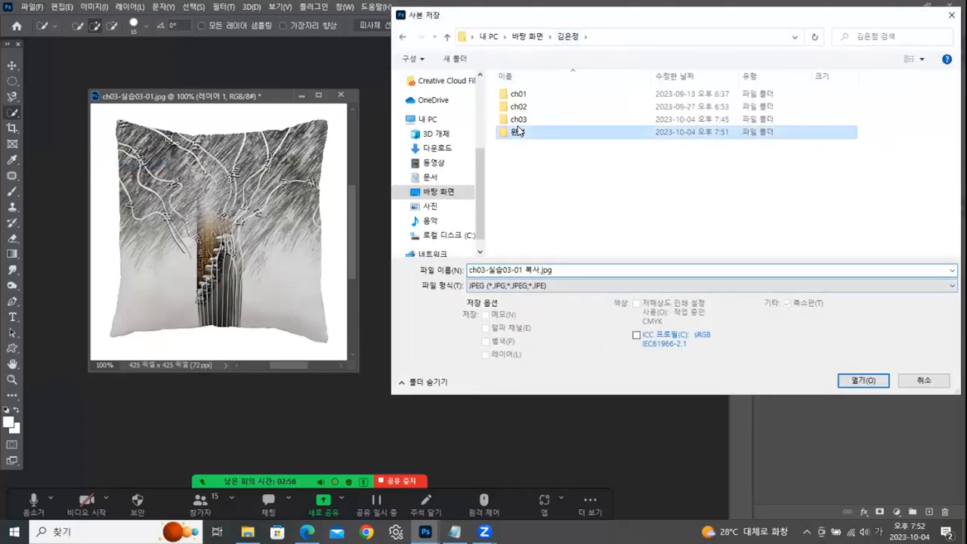
double_click(518, 131)
- Reuse the vase image's file name for the pillow copy and extend it to 레이어합성_블랜딩모드적용2.jpg
scroll(947, 214, "down", 1)
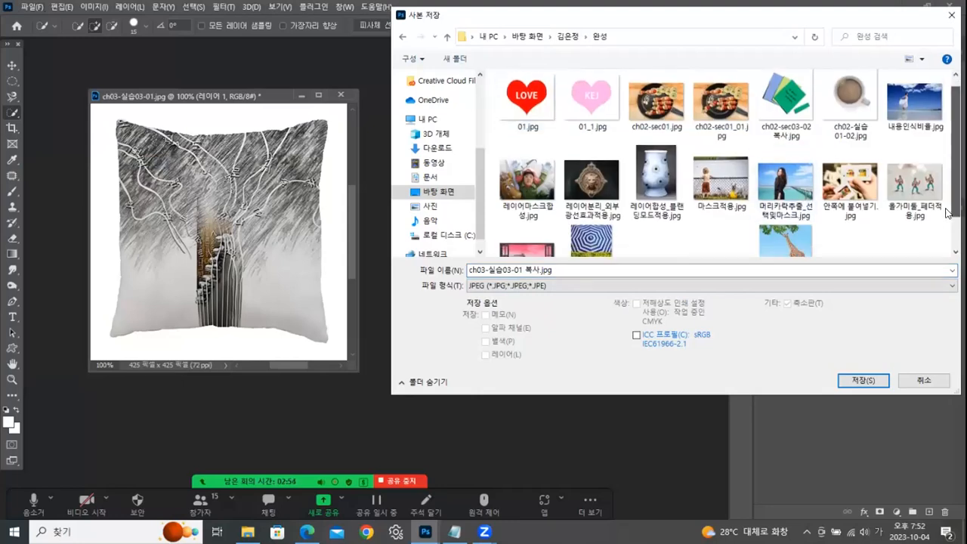
left_click(656, 171)
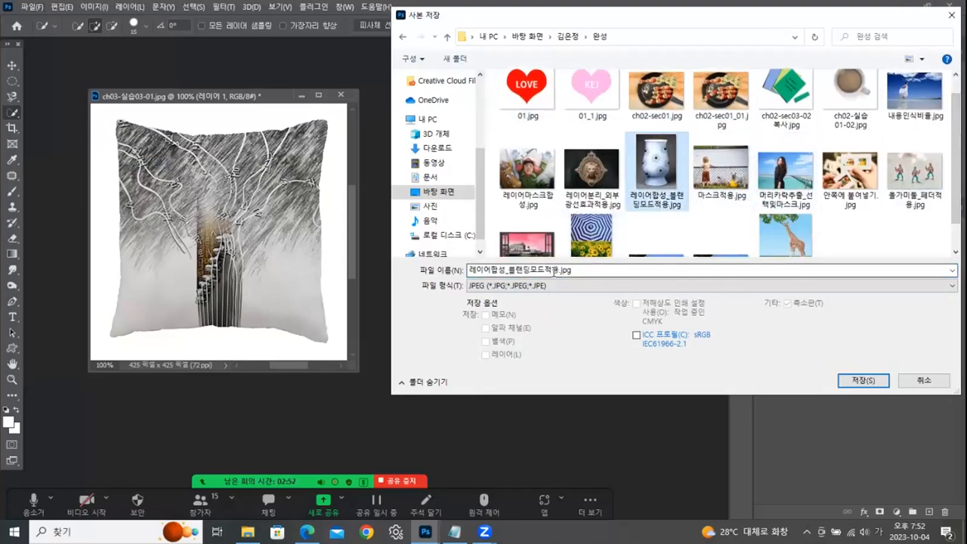
left_click(553, 272)
left_click(559, 270)
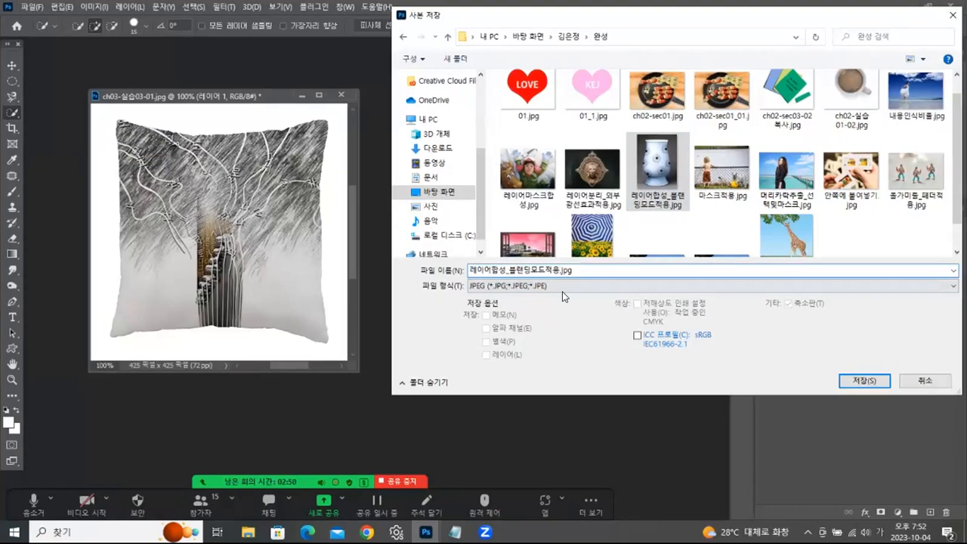
type("2")
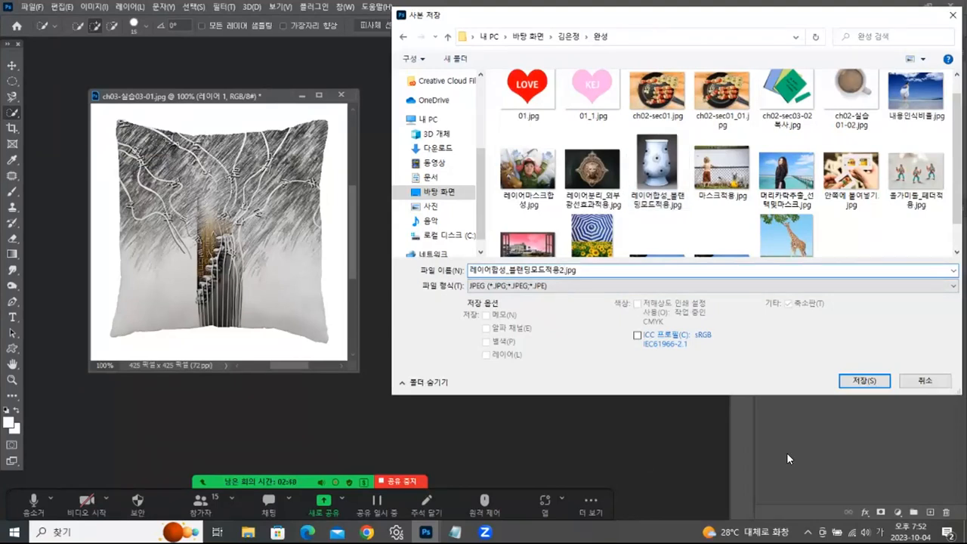
- Finish saving the pillow composite's JPEG copy with the default quality, and close the original image without saving changes
left_click(870, 381)
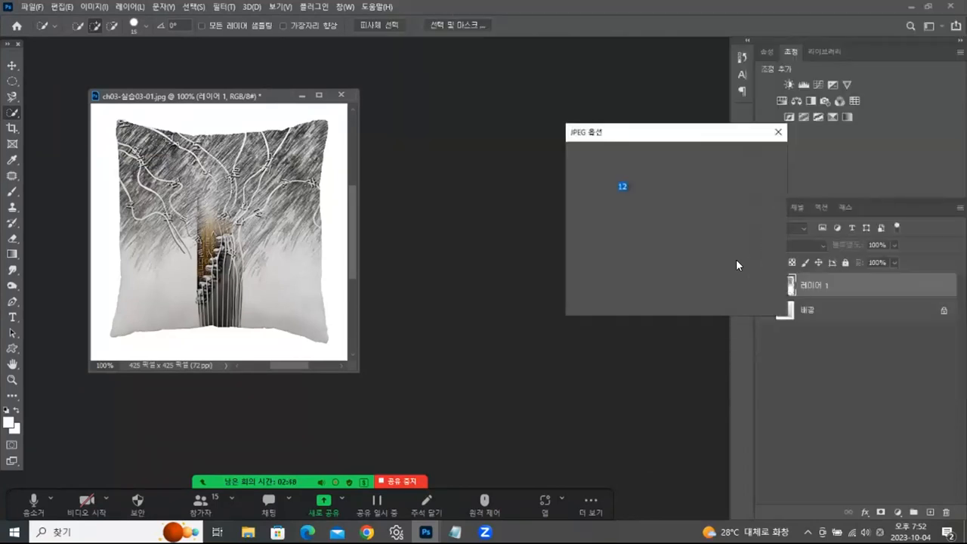
left_click(748, 157)
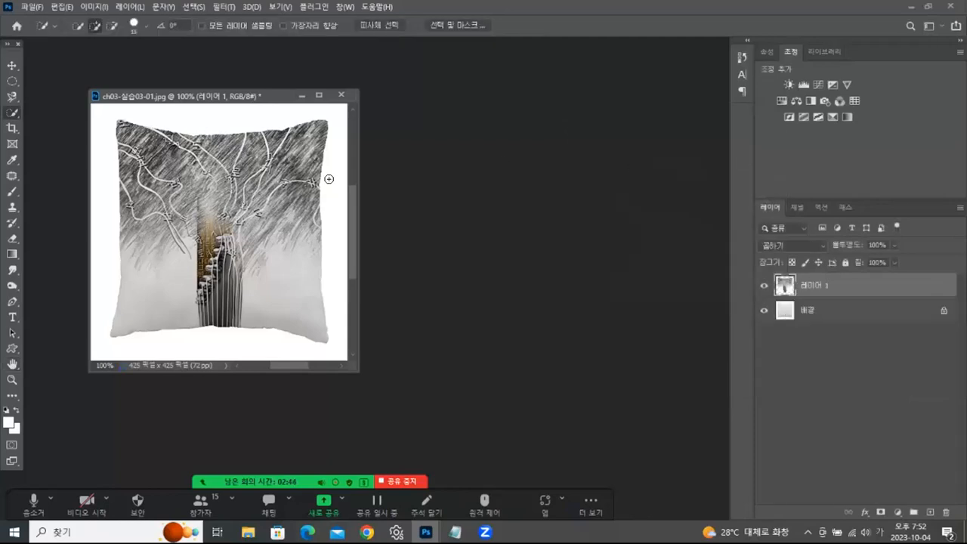
left_click(344, 97)
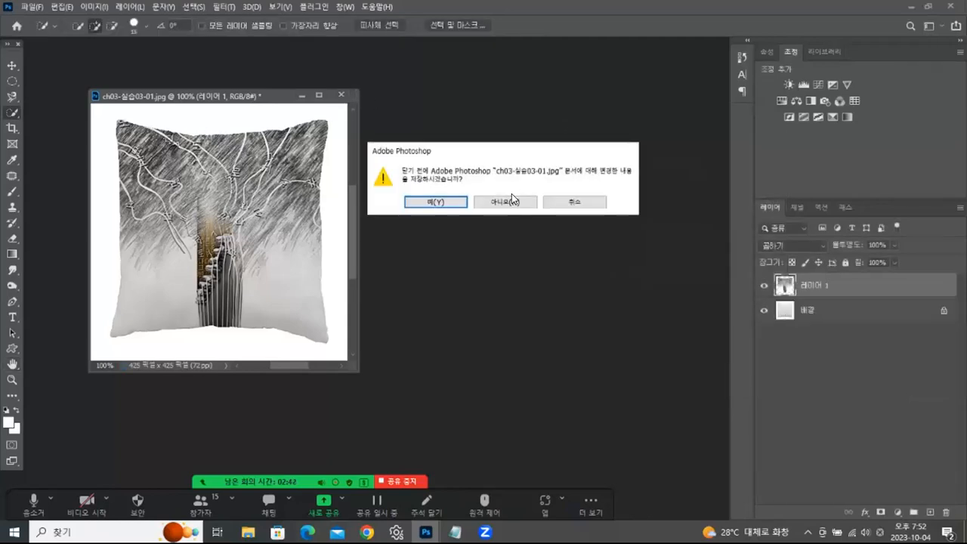
left_click(526, 202)
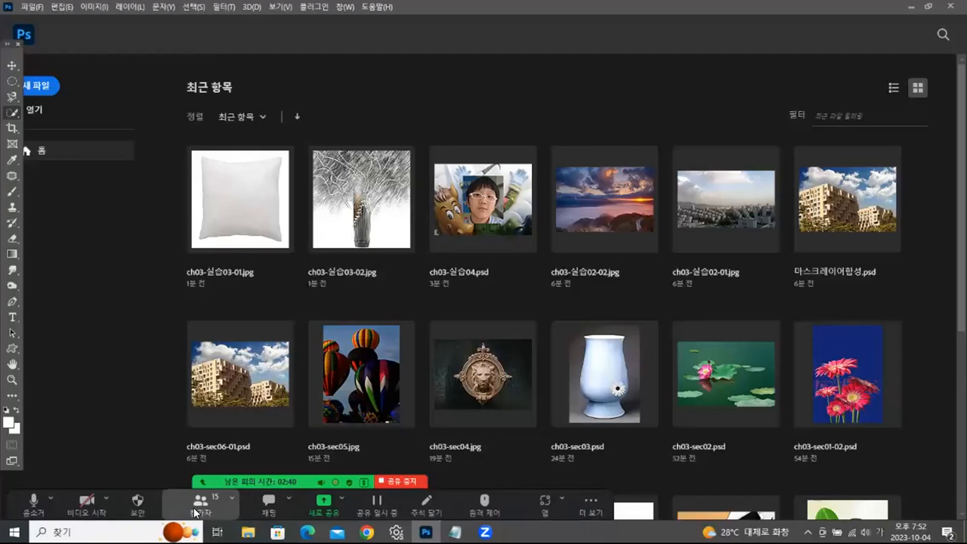
left_click(248, 532)
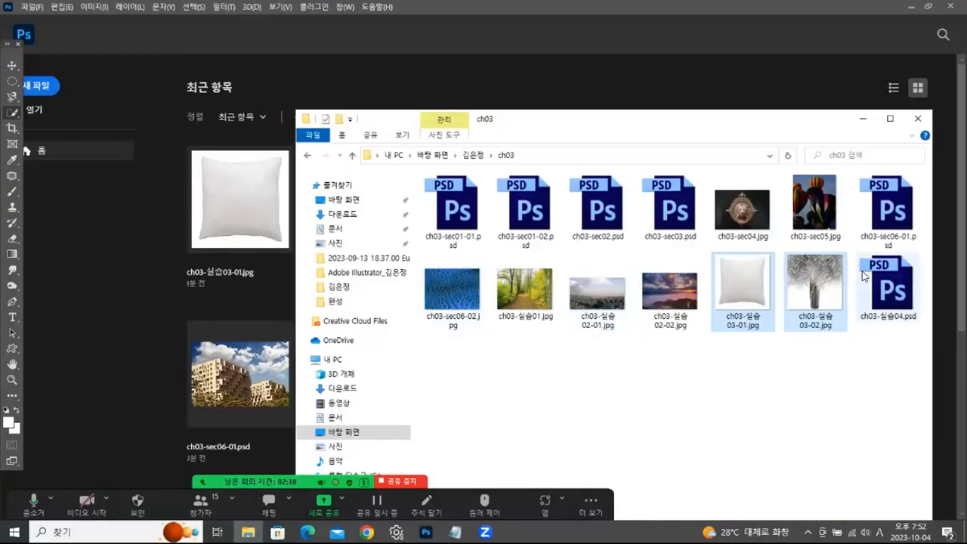
left_click(891, 292)
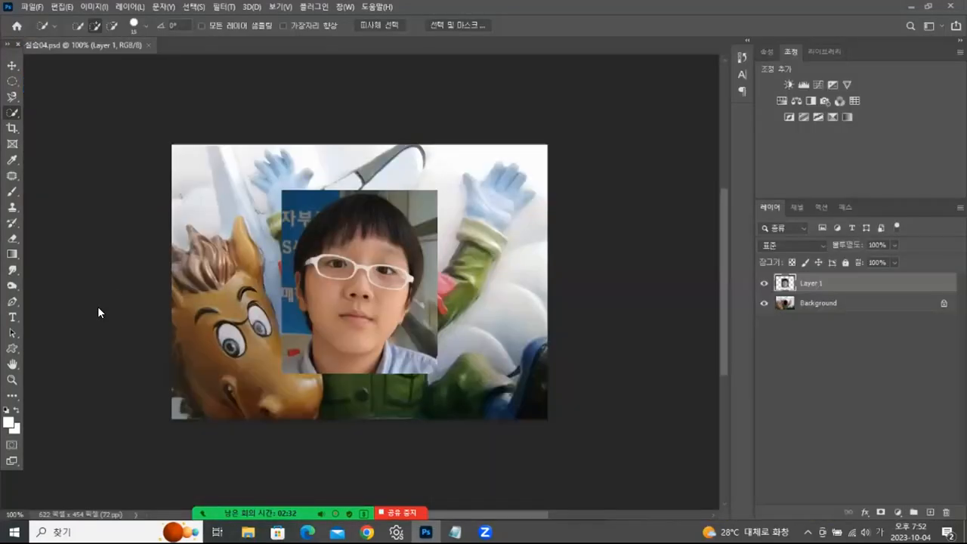
left_click(145, 44)
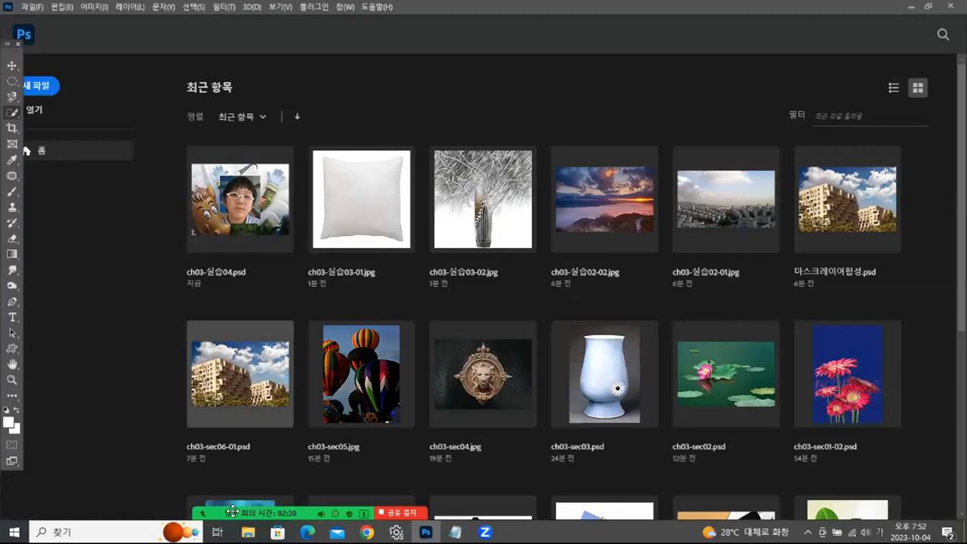
- Open ch03-sec06-02.jpg from the ch03 folder in Photoshop and float it in its own window
left_click(248, 532)
left_click(748, 377)
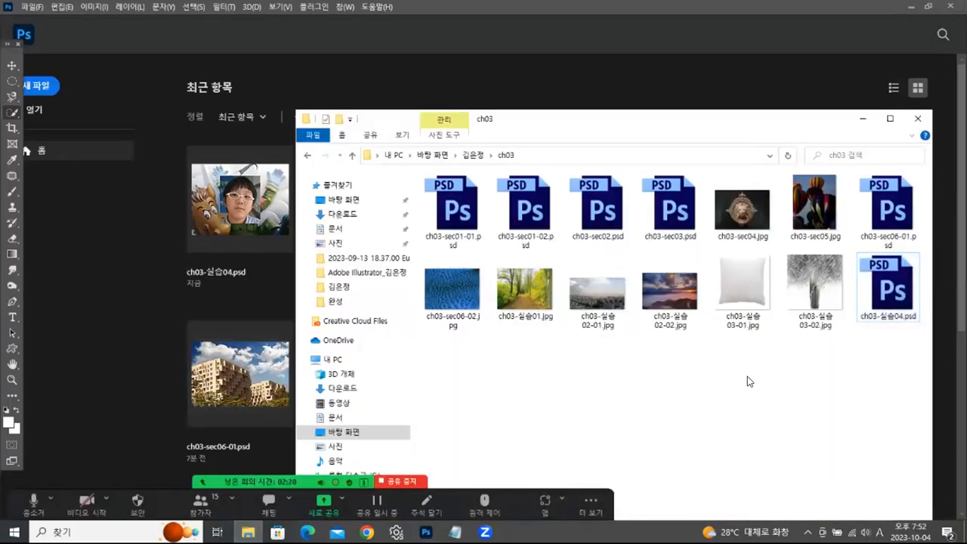
left_click(887, 219)
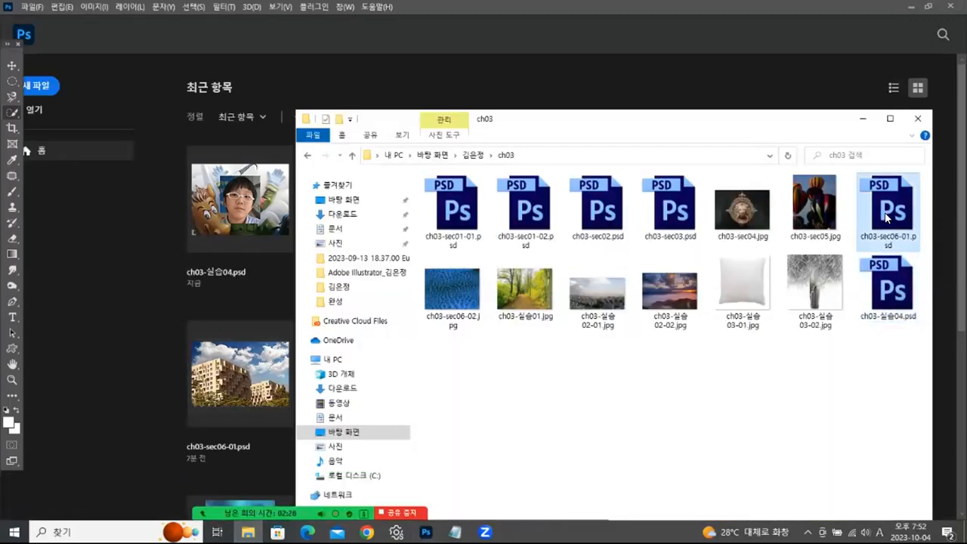
left_click(765, 412)
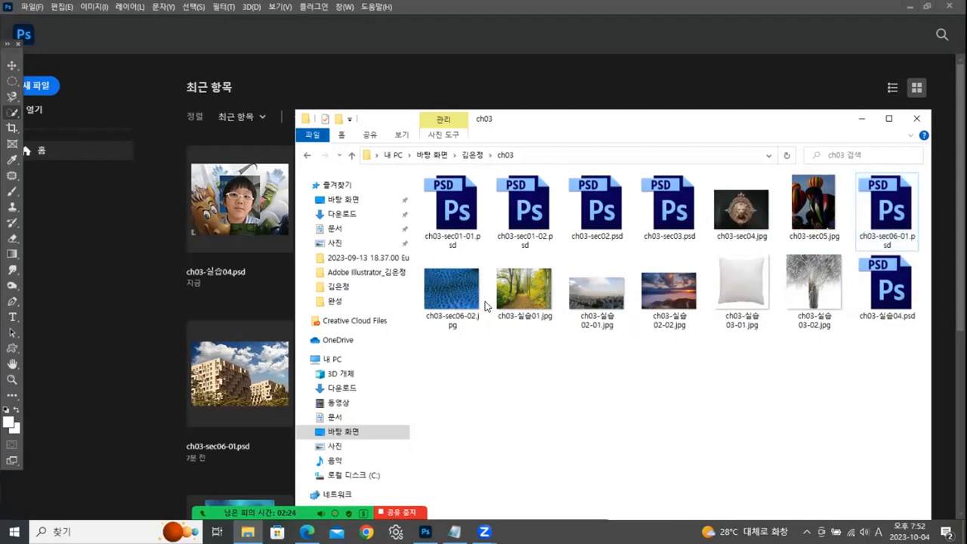
left_click_drag(446, 308, 68, 333)
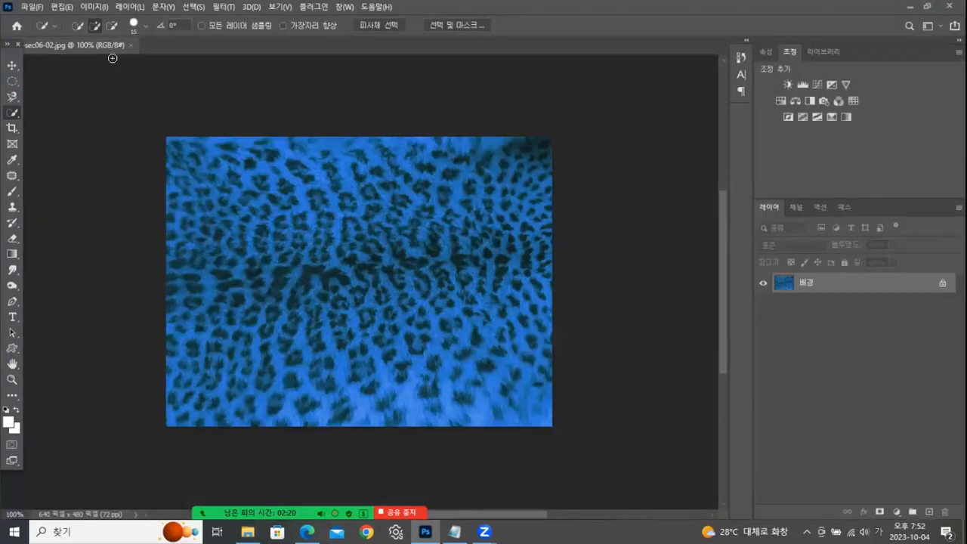
left_click_drag(72, 45, 357, 85)
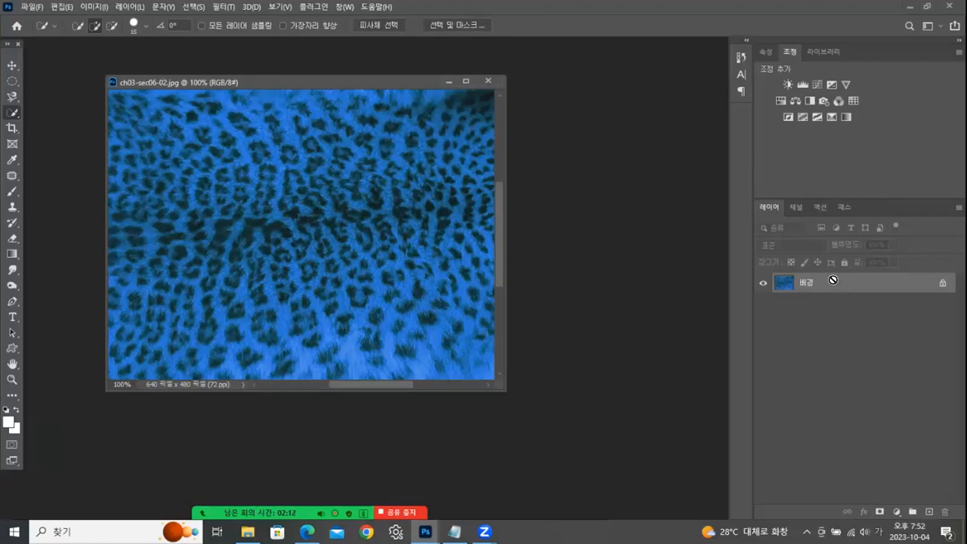
- Duplicate the blue leopard background layer and shift the copy's hue to +112 with Hue/Saturation (색조/채도)
key("ctrl+j")
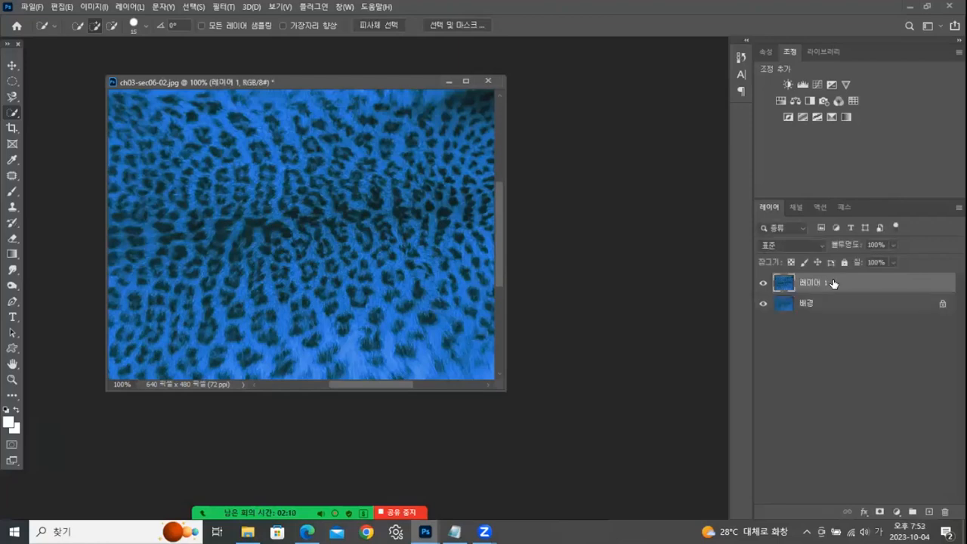
key("ctrl+u")
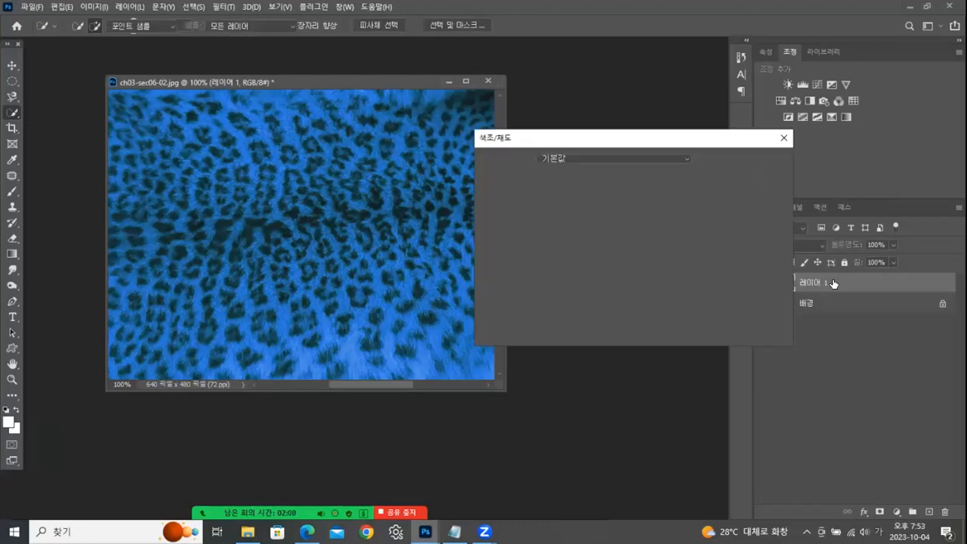
left_click_drag(596, 220, 640, 225)
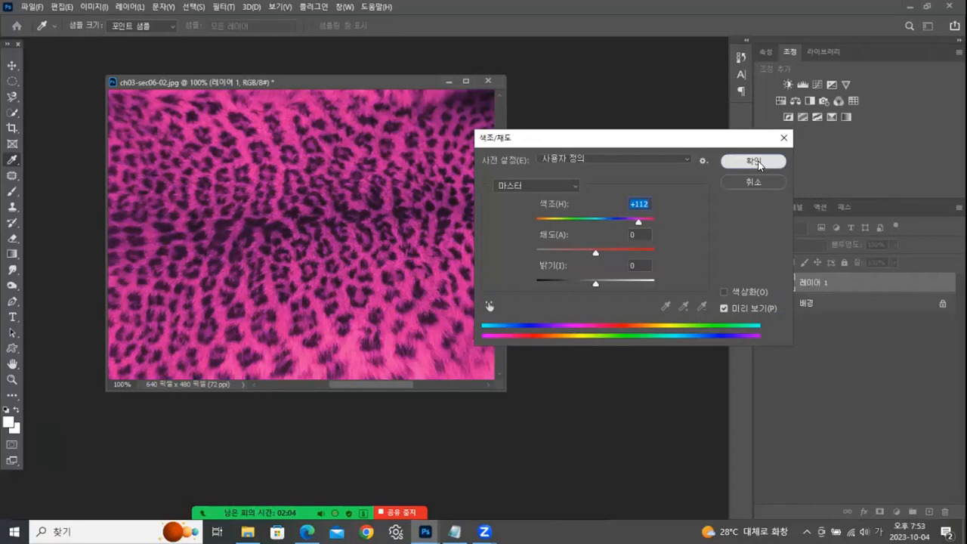
left_click(755, 162)
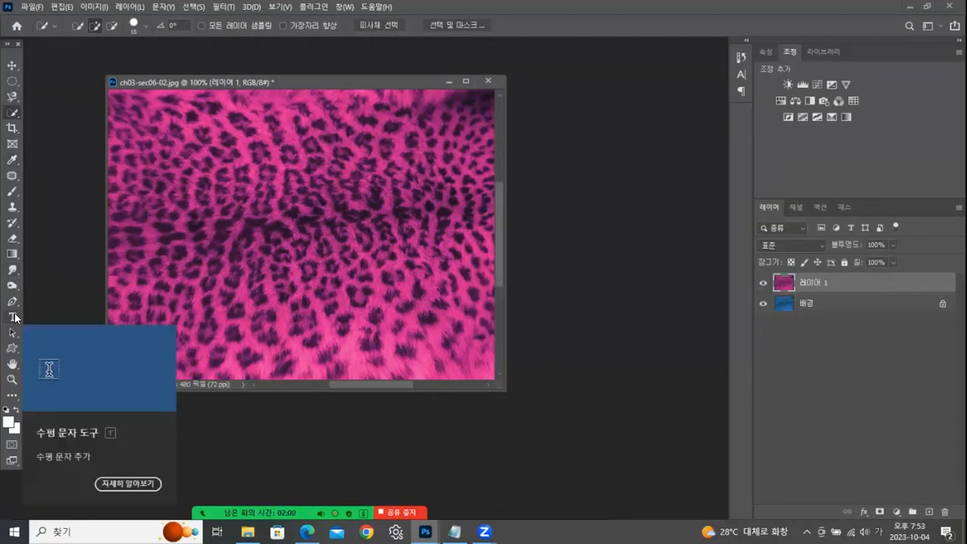
- Add the white horizontal text MASK at 100 pt over the pink leopard pattern
left_click(12, 82)
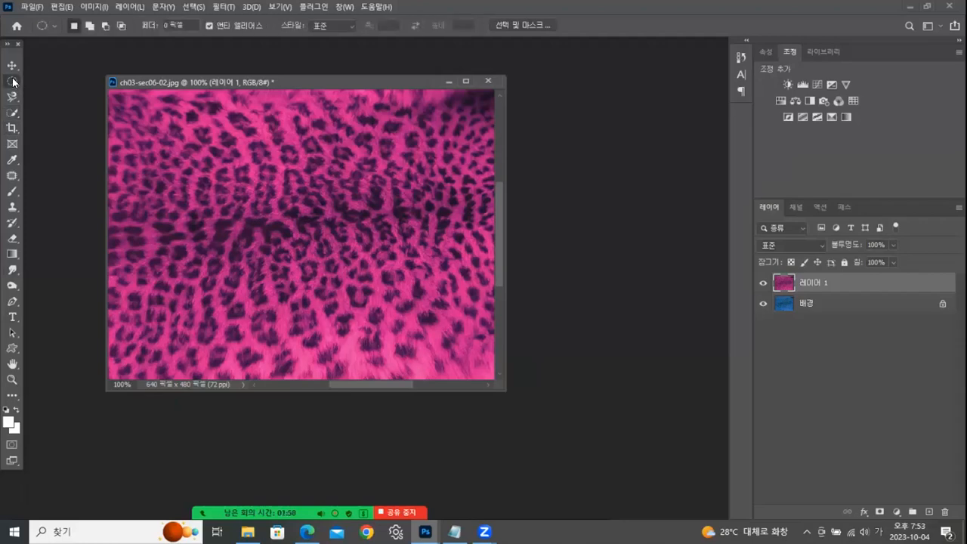
left_click(12, 318)
left_click(12, 318)
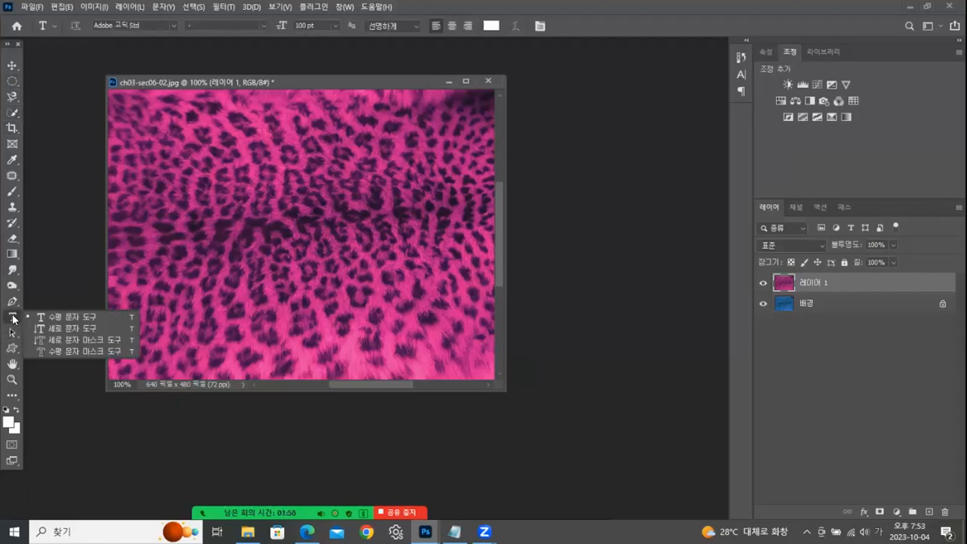
left_click(211, 276)
type("ㅡ")
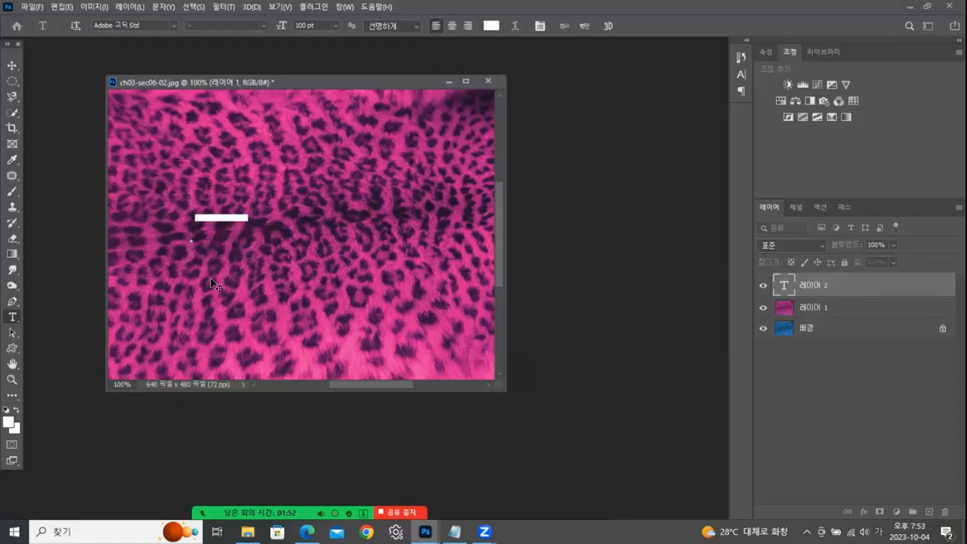
key("BackSpace")
key("Hangul")
type("M")
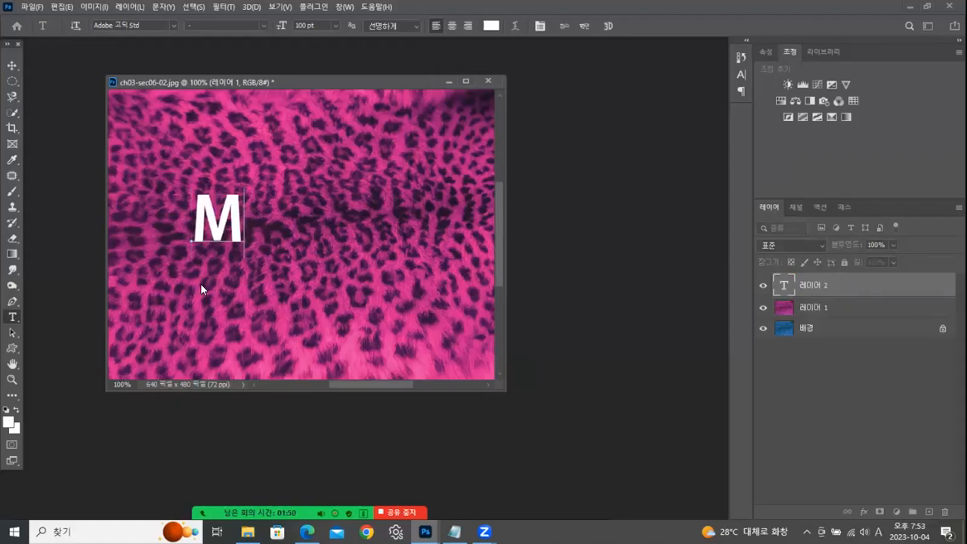
type("ASK")
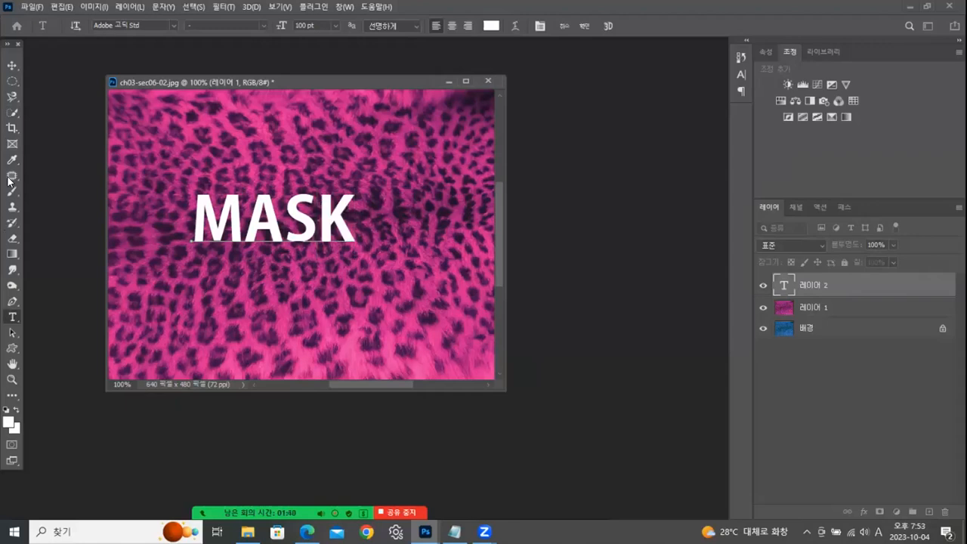
left_click(12, 66)
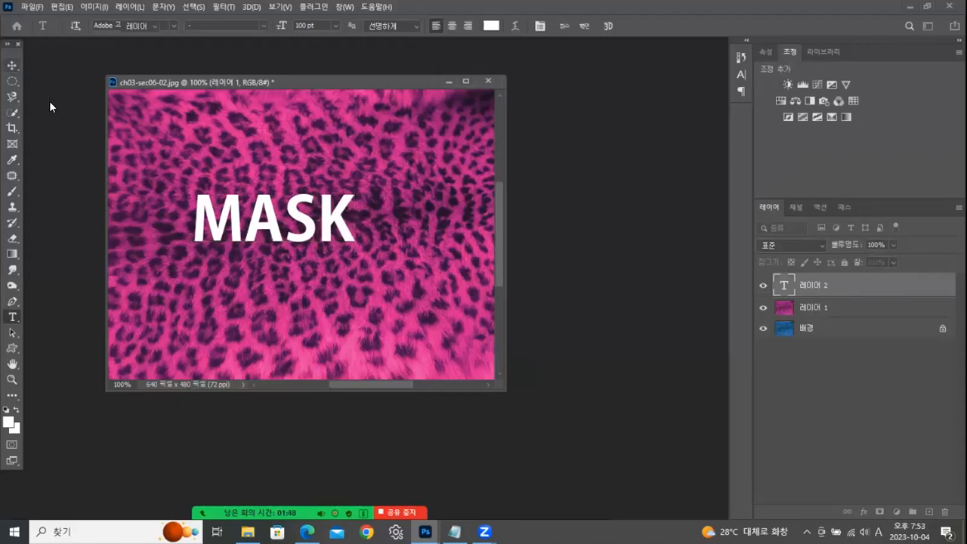
- Set the MASK text to the Impact font at 200 pt and move it to the middle of the image
double_click(784, 289)
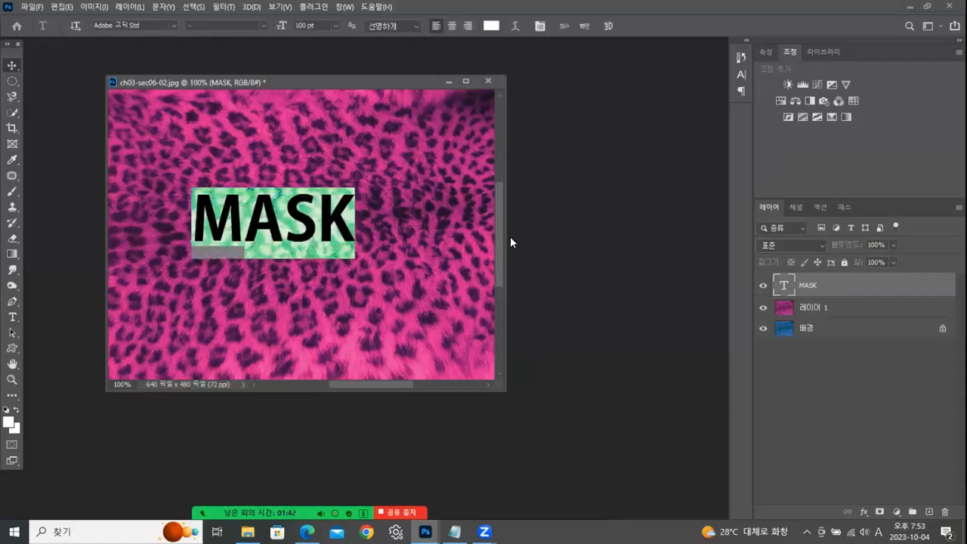
left_click(171, 23)
left_click_drag(373, 76, 384, 380)
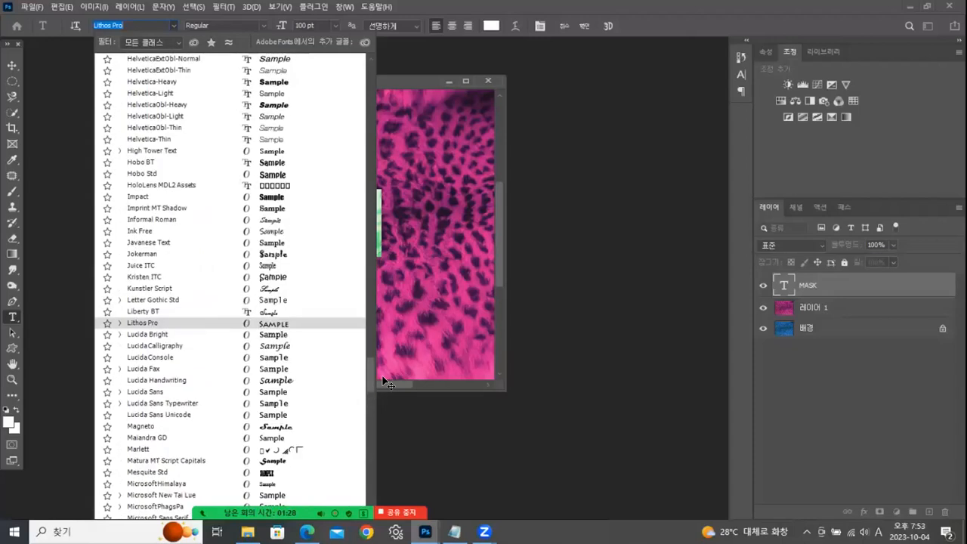
left_click(142, 196)
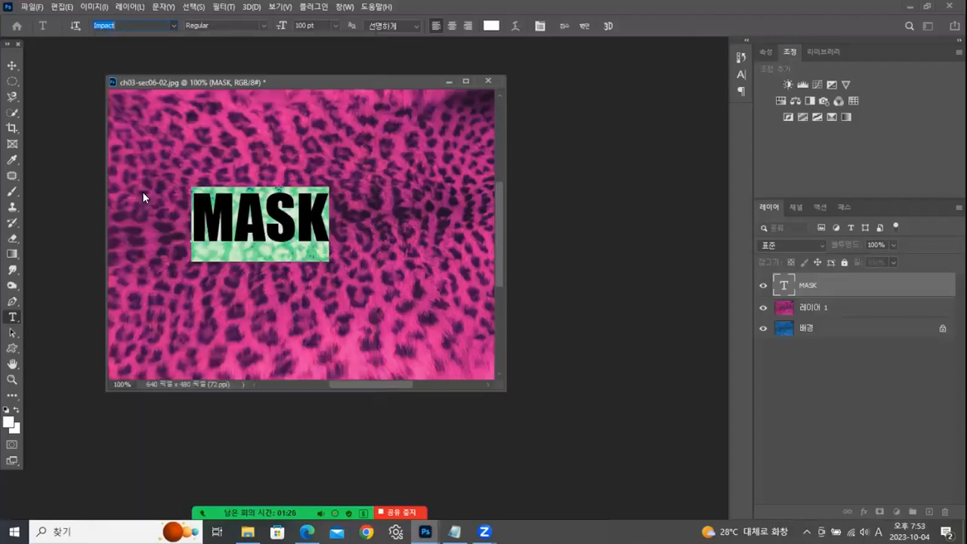
left_click(300, 24)
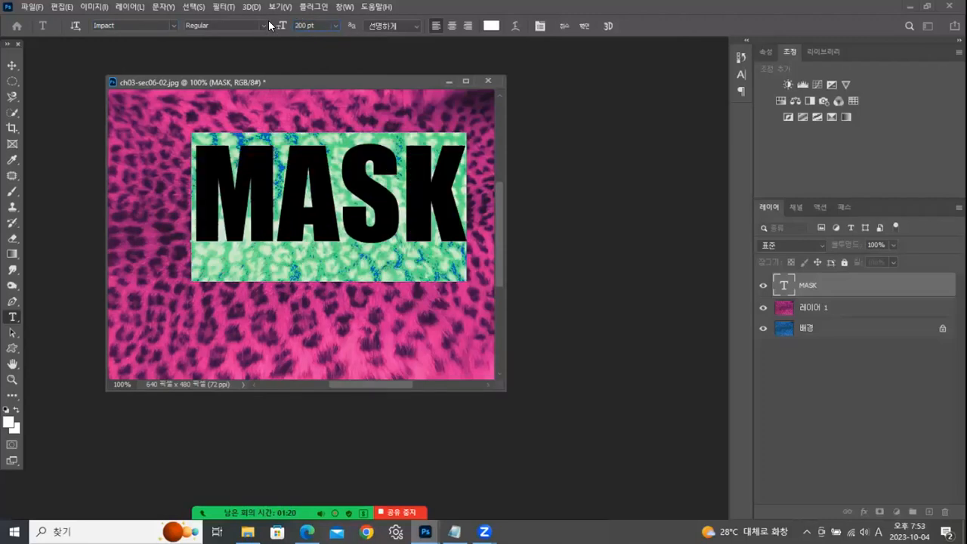
left_click(12, 66)
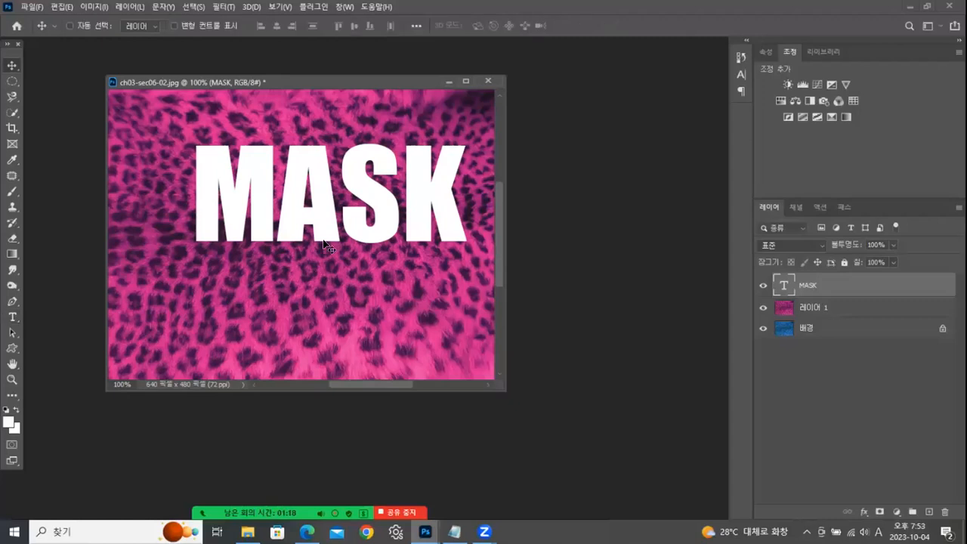
left_click_drag(321, 234, 298, 265)
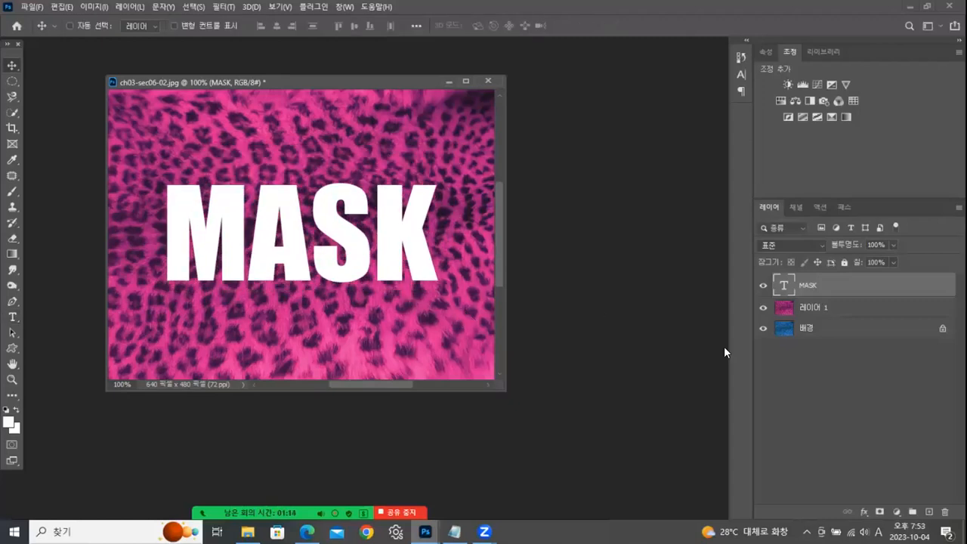
- Place the MASK text layer beneath the pink leopard layer and clip the pink layer to the text with a clipping mask
left_click_drag(847, 285, 846, 324)
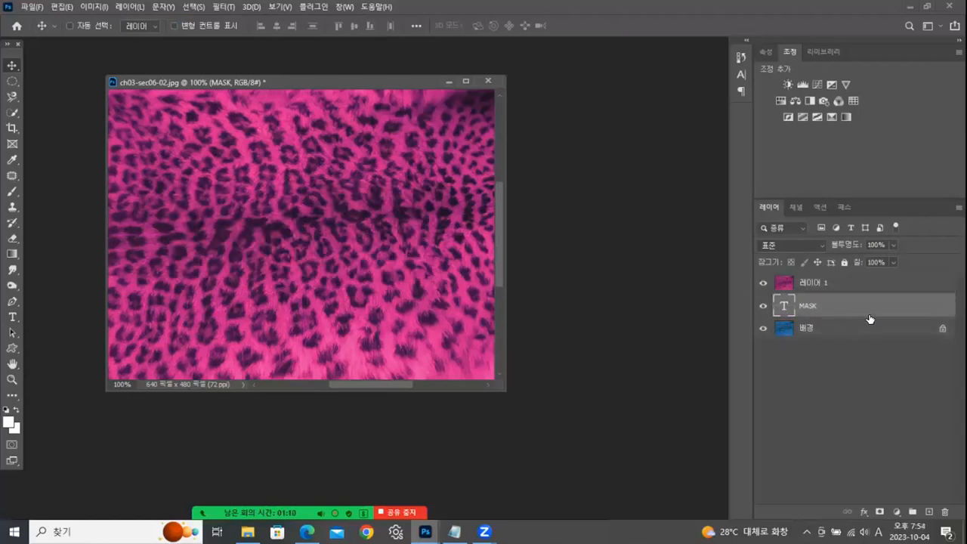
left_click(829, 284)
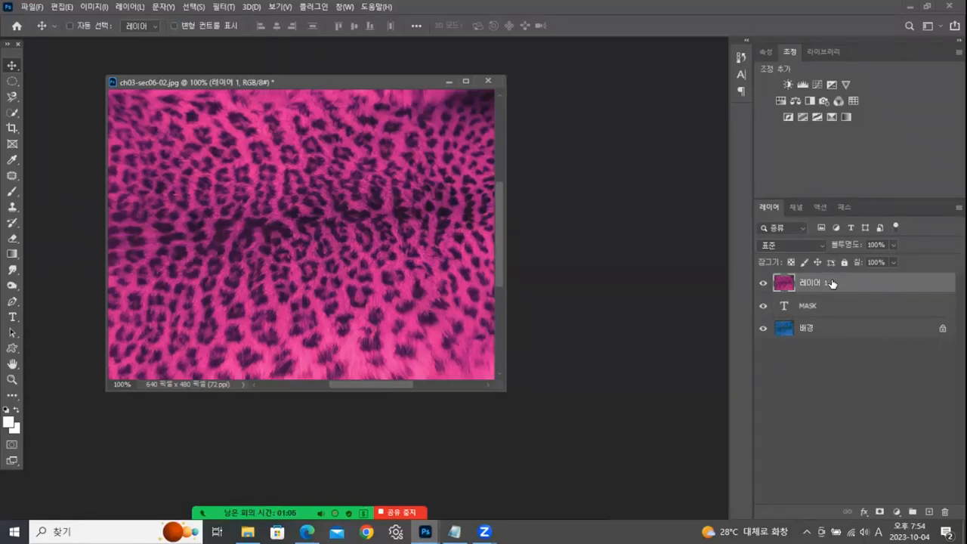
right_click(832, 282)
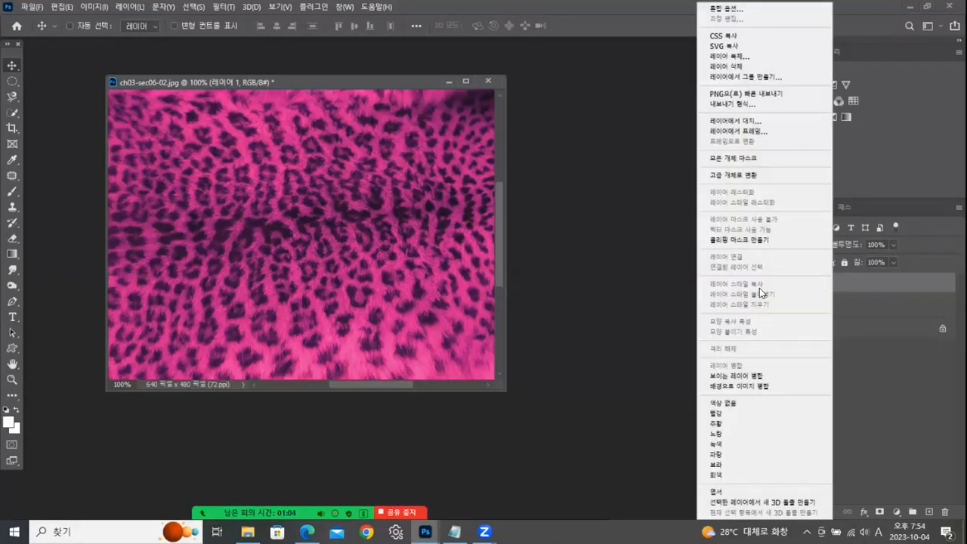
left_click(721, 241)
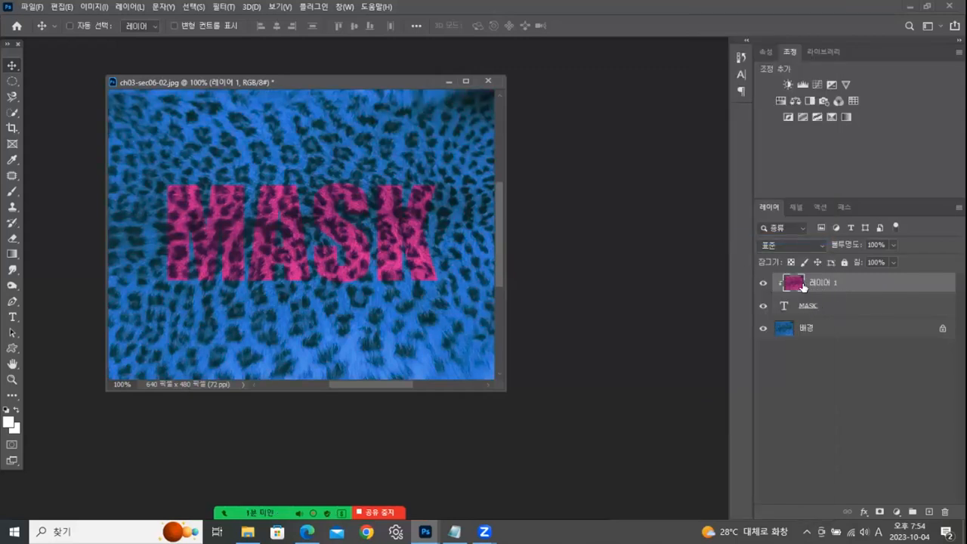
- Shift the pink pattern up and to the right inside the MASK letters, and release its clipping mask
left_click_drag(328, 277, 368, 251)
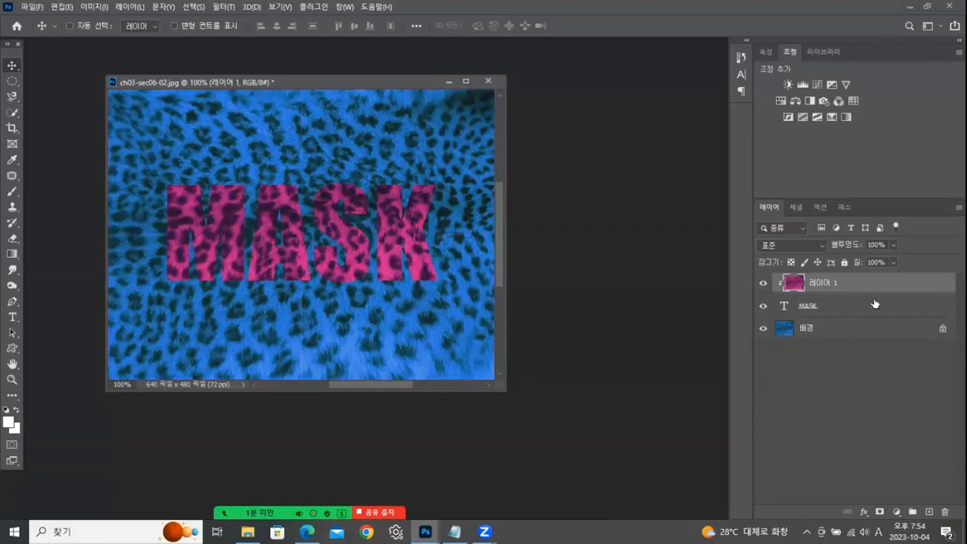
right_click(838, 282)
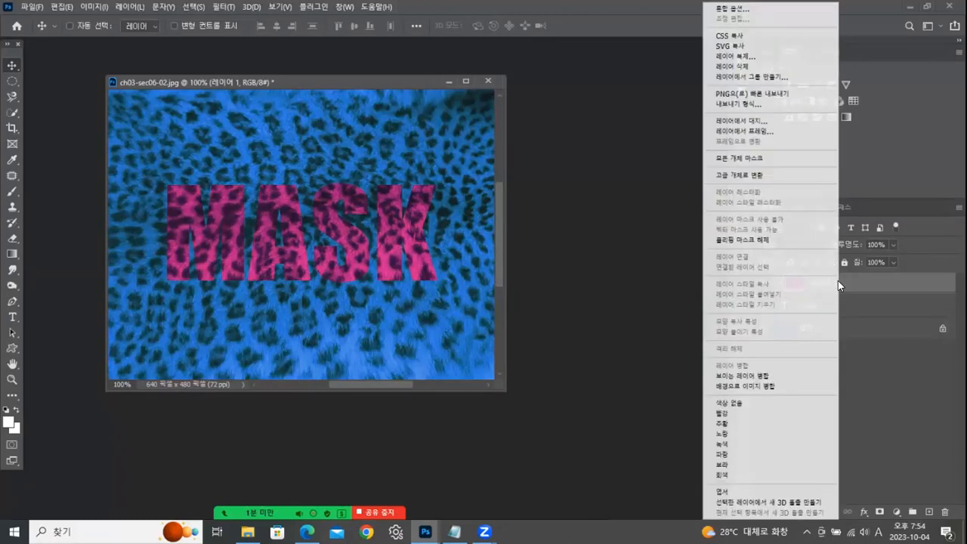
left_click(743, 239)
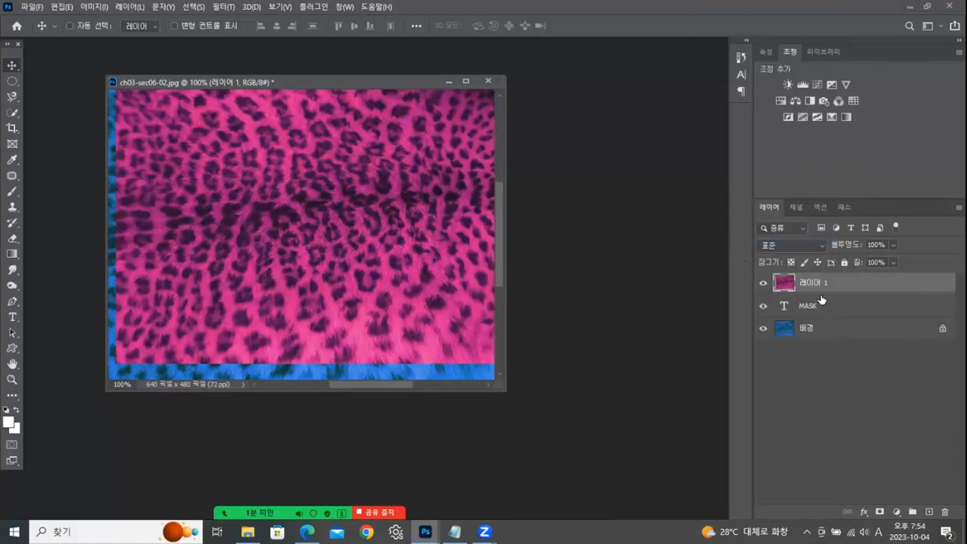
- Clip the pink leopard layer to the MASK text with a clipping mask and add a Stroke effect to the text layer
right_click(842, 285)
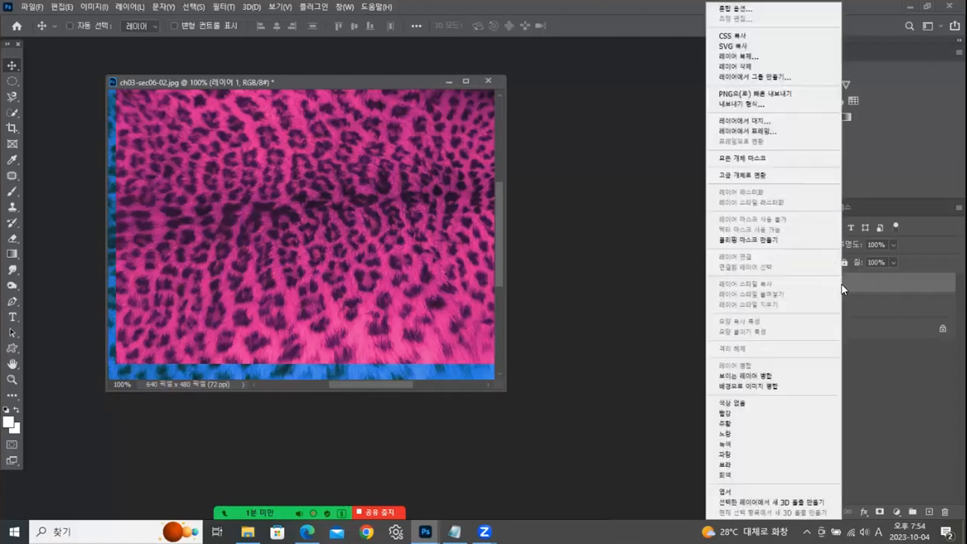
left_click(760, 242)
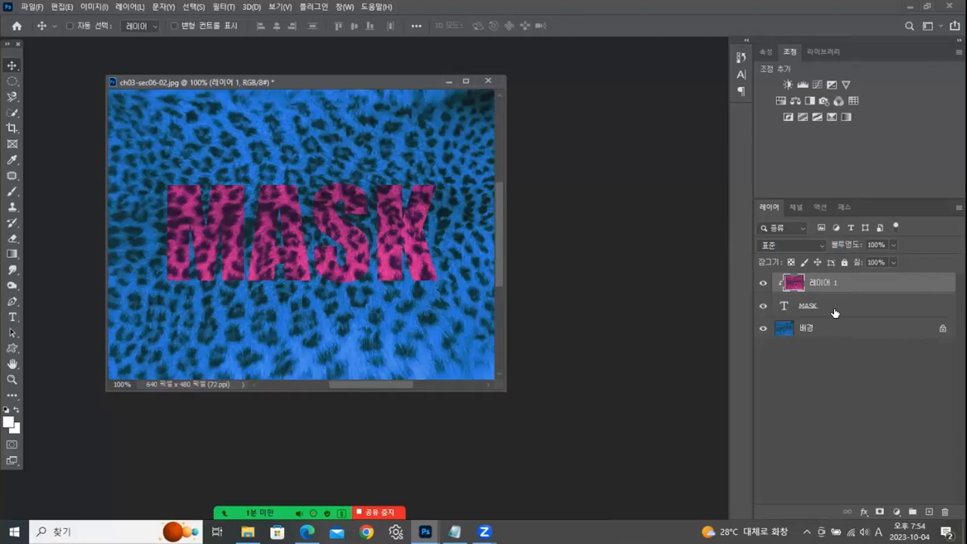
left_click(798, 307)
left_click(864, 512)
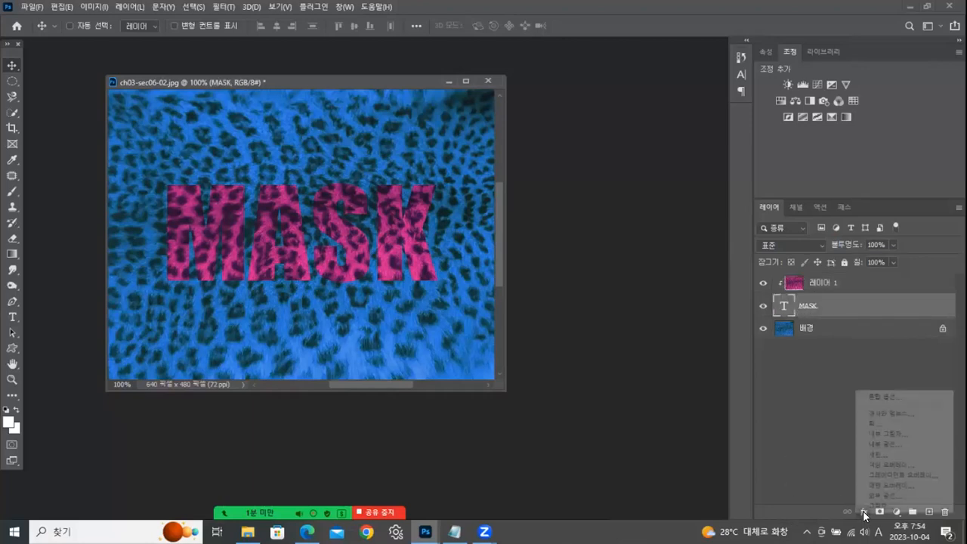
left_click(871, 425)
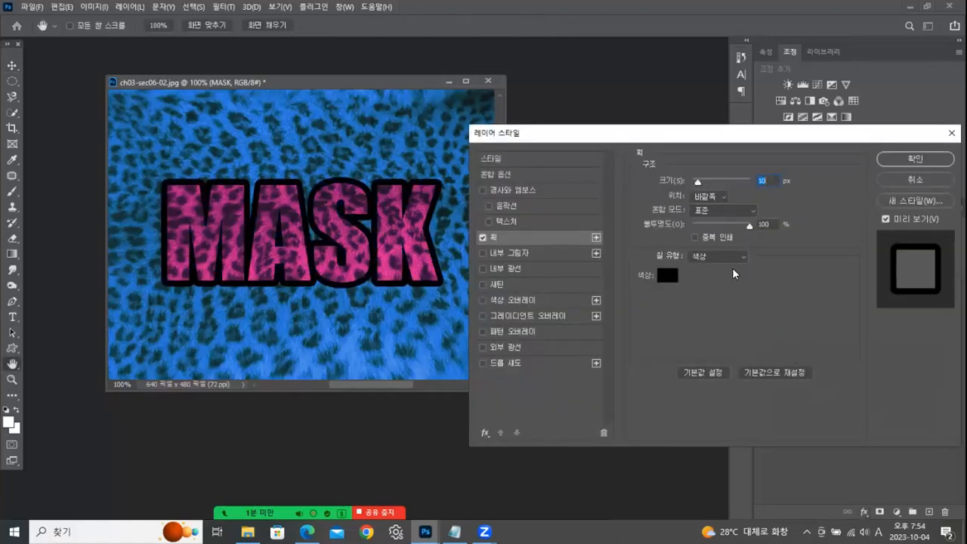
- Set the MASK text's stroke to white (ffffff) with a size of 5 px and apply the layer style
left_click(668, 275)
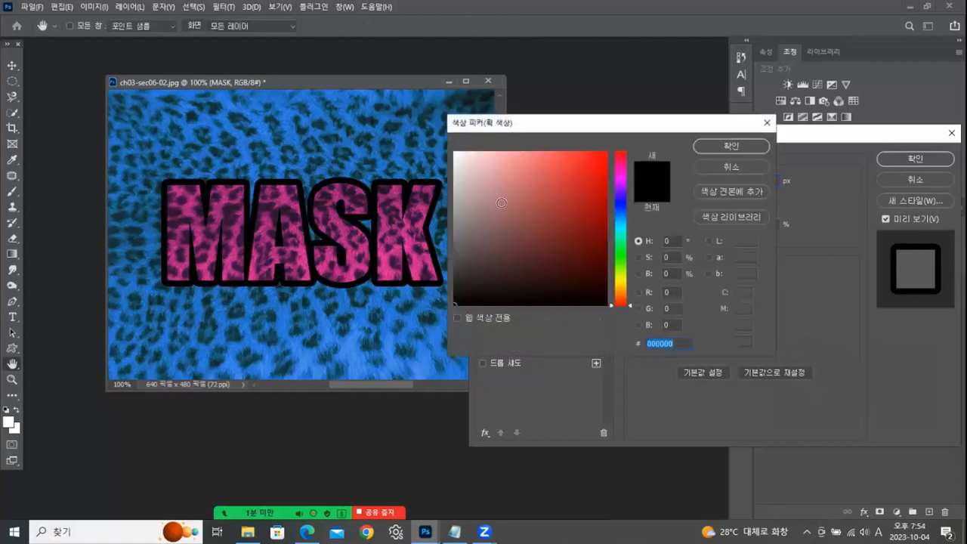
left_click(456, 154)
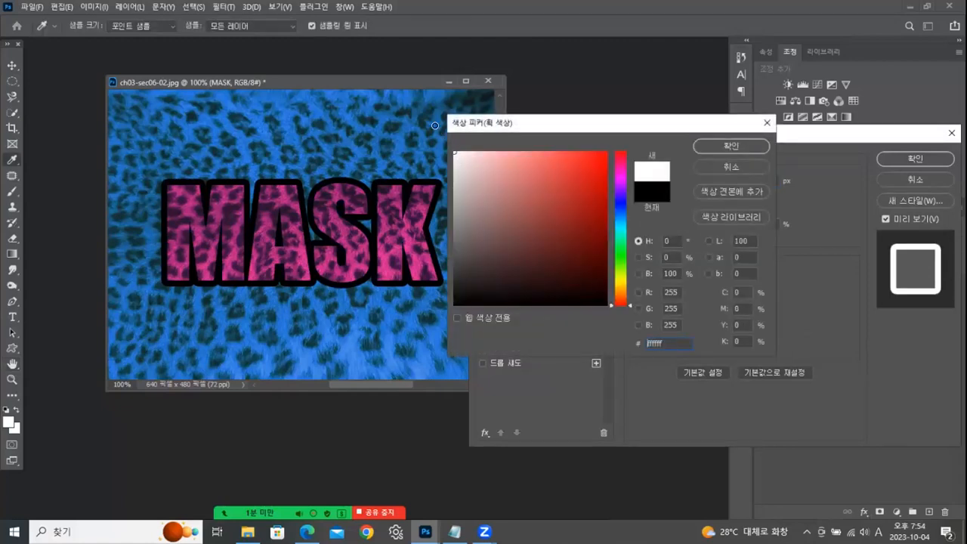
left_click(712, 145)
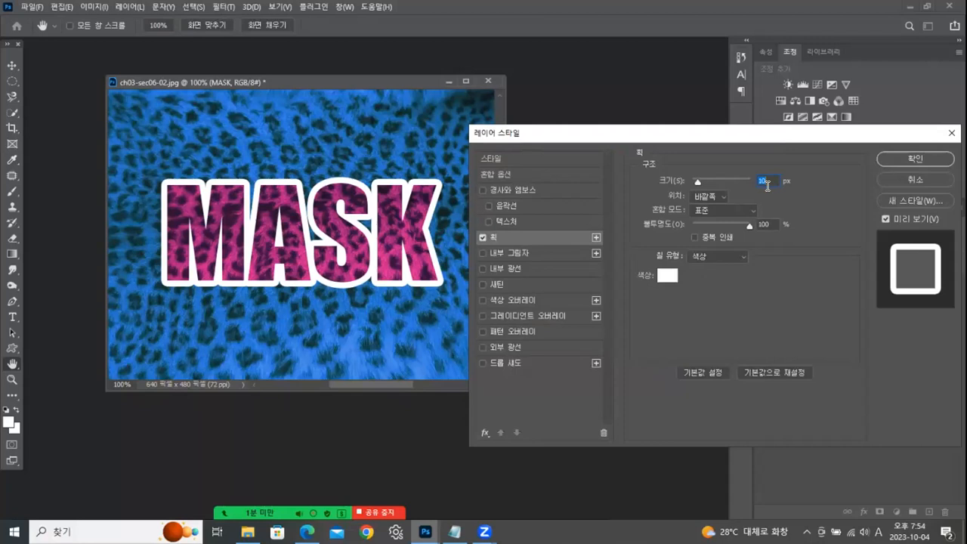
type("5")
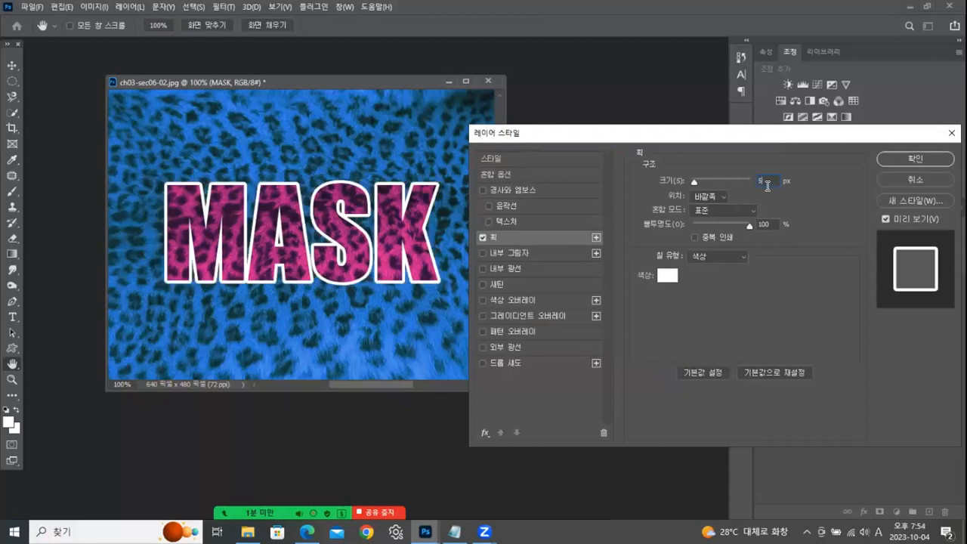
left_click(910, 152)
key("v")
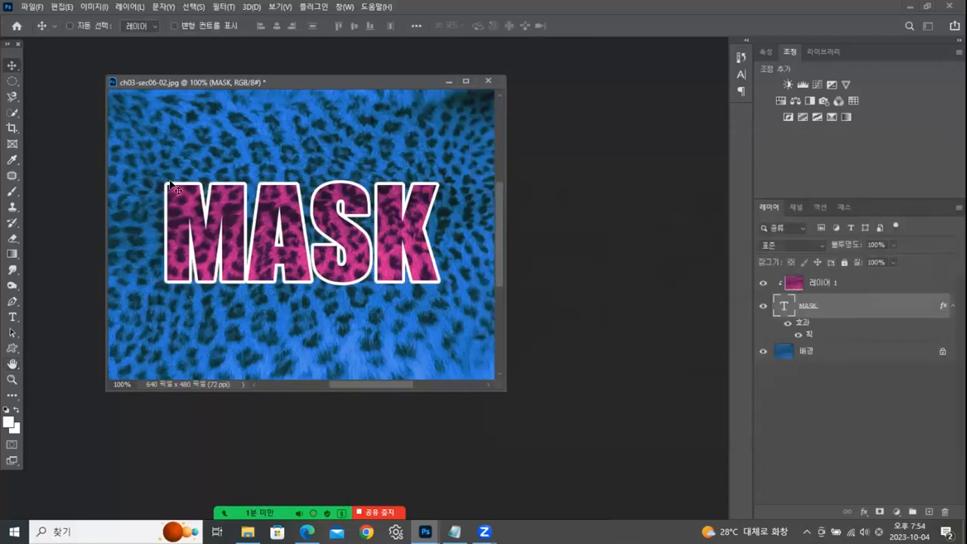
- Start saving a JPEG copy of the MASK image and choose the 완성 folder as its location
left_click(32, 6)
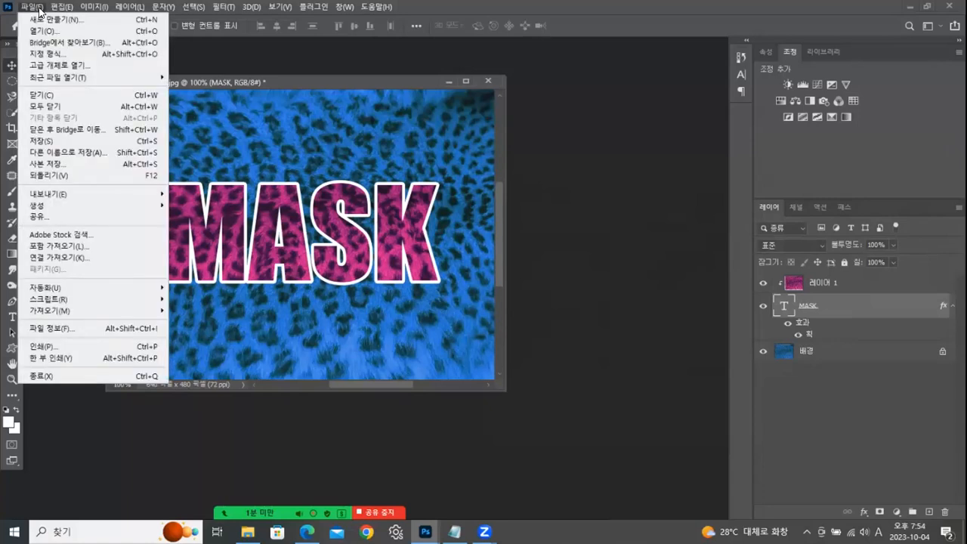
left_click(37, 164)
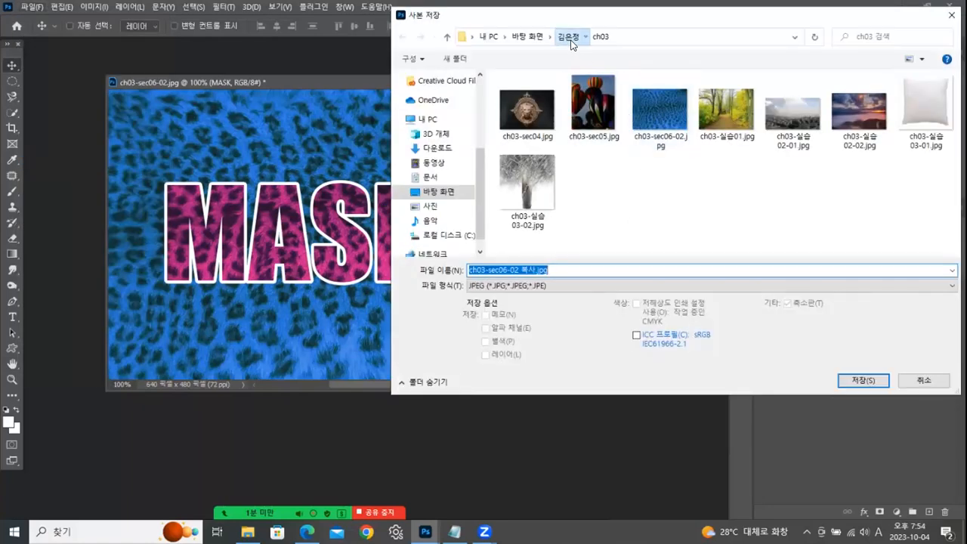
left_click(570, 37)
left_click(518, 134)
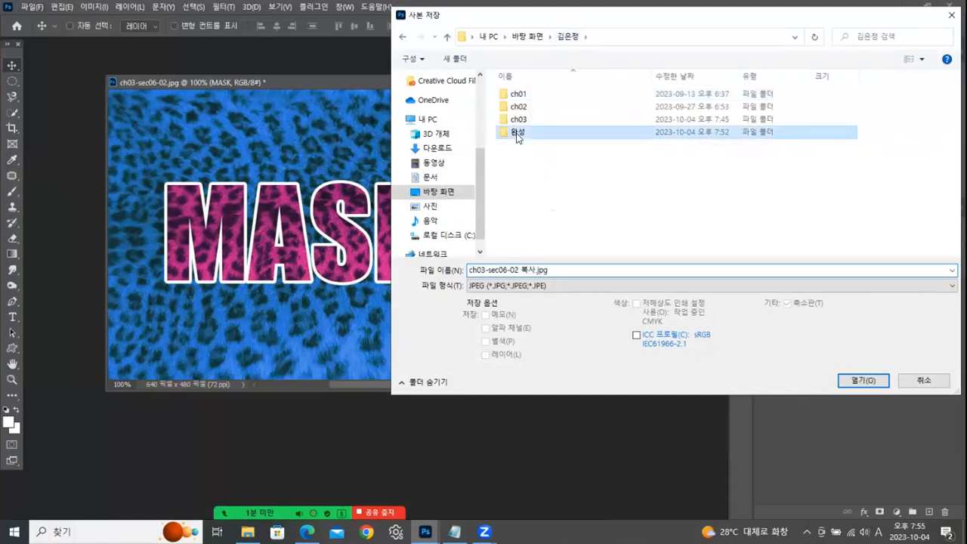
double_click(518, 134)
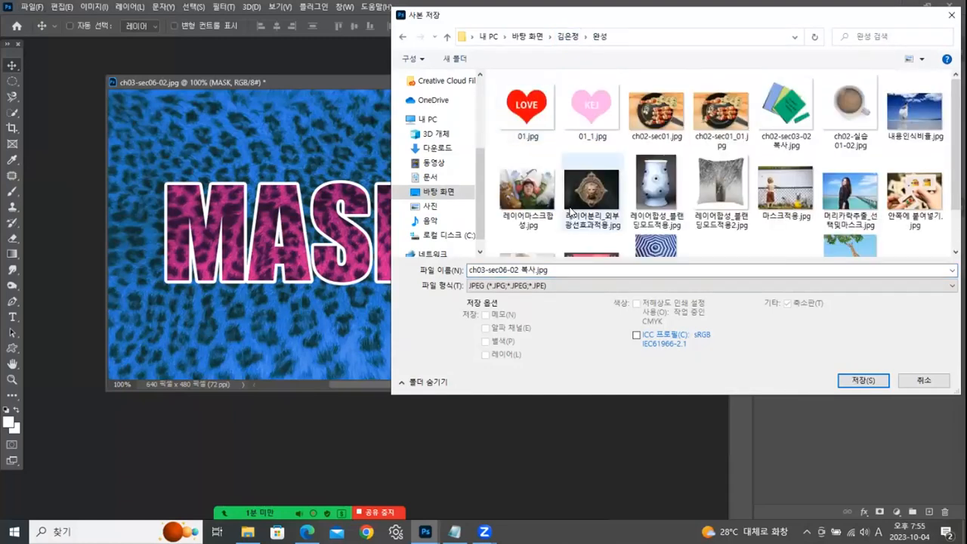
- Replace the suggested file name of the JPEG copy with a new one, keeping the .jpg extension
left_click(531, 269)
left_click_drag(536, 270, 371, 267)
left_click_drag(536, 269, 392, 273)
type("zmfflvlda")
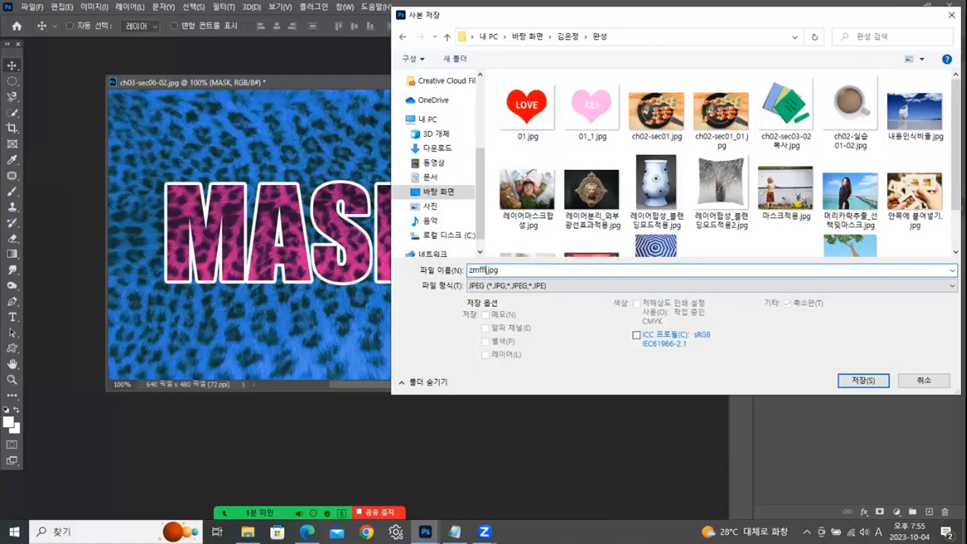